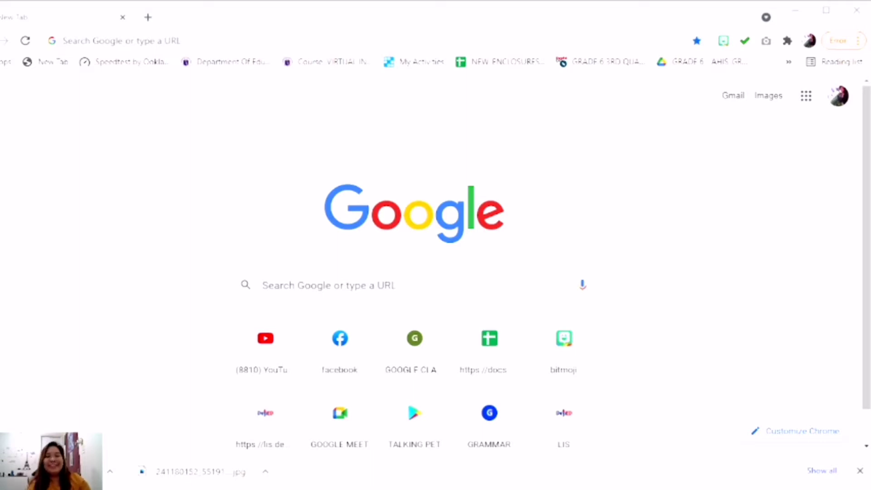
- Open Google Forms from the list of Google apps
{"action": "key", "text": "ctrl+l"}
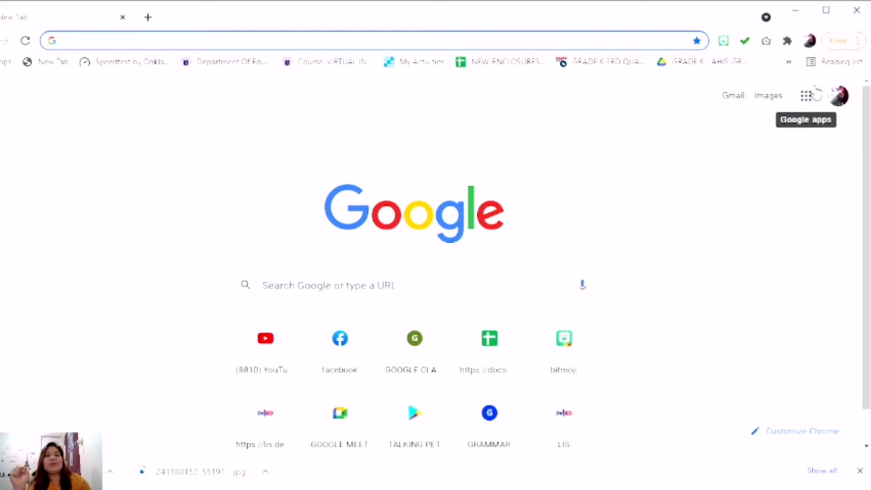
{"action": "left_click", "coordinate": [805, 100]}
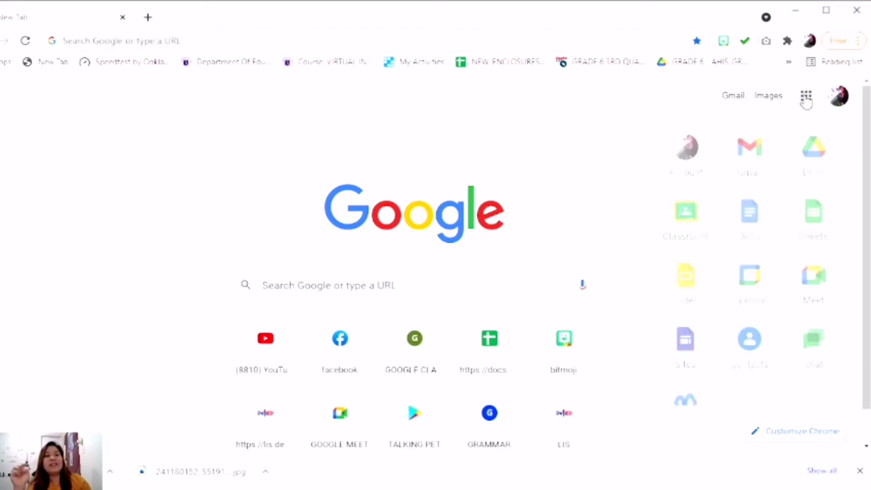
{"action": "scroll", "coordinate": [694, 347], "scroll_direction": "down", "scroll_amount": 3}
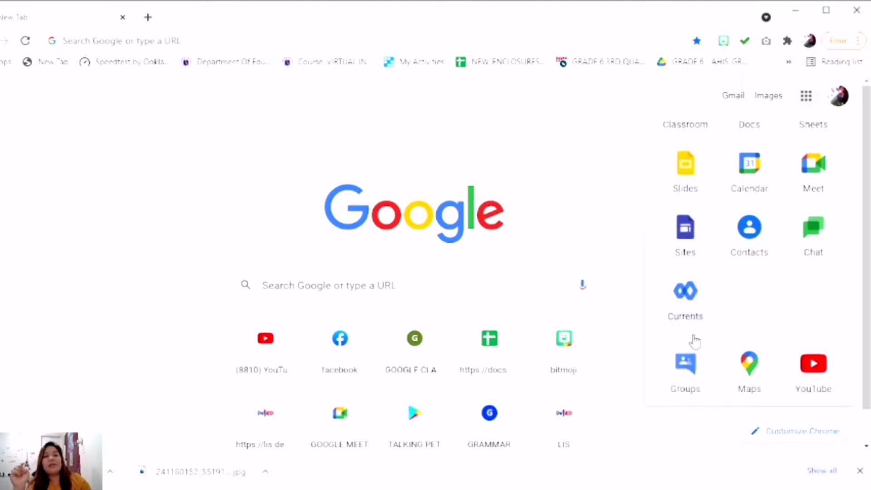
{"action": "scroll", "coordinate": [709, 351], "scroll_direction": "down", "scroll_amount": 3}
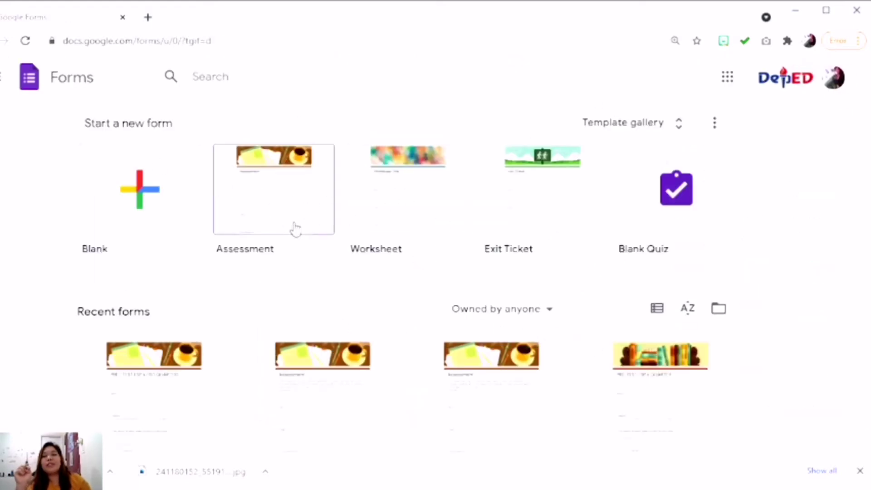
- Try out a blank form by adding new multiple-choice questions, and return to the Forms home page
{"action": "left_click", "coordinate": [140, 203]}
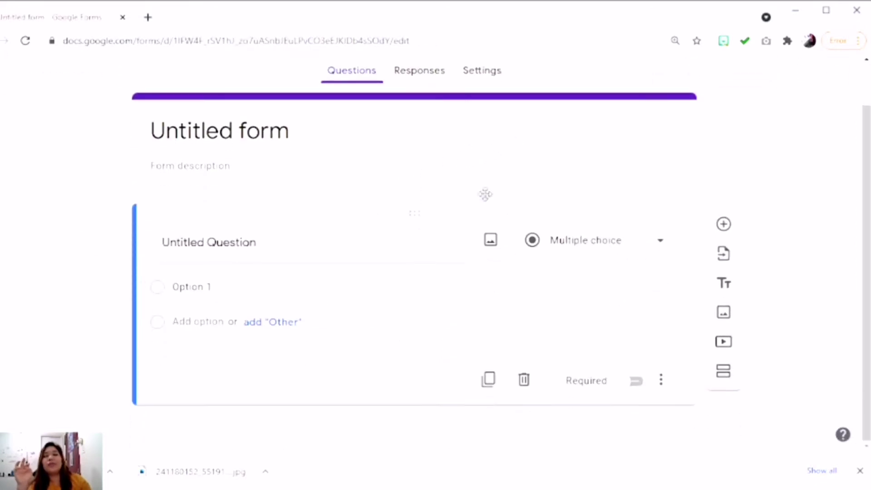
{"action": "left_click", "coordinate": [723, 225]}
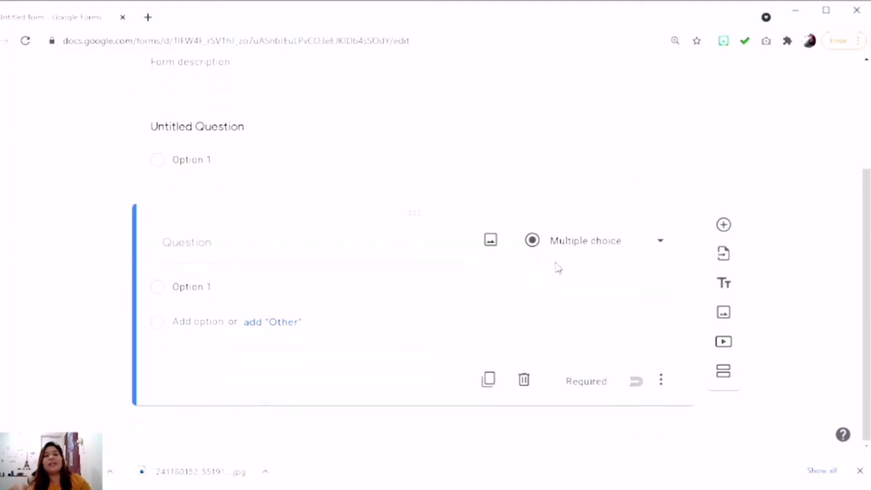
{"action": "left_click", "coordinate": [724, 227]}
{"action": "scroll", "coordinate": [692, 252], "scroll_direction": "up", "scroll_amount": 3}
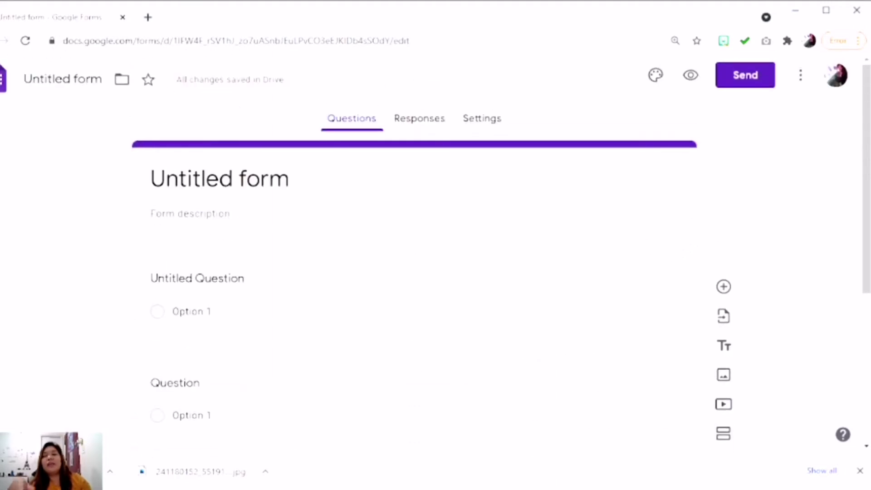
{"action": "key", "text": "alt+Left"}
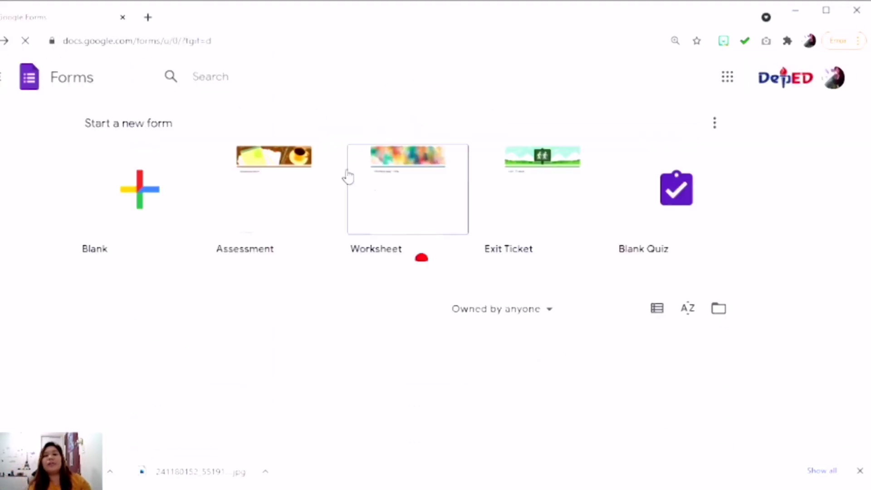
- Create a new form from the Assessment template and look through its sample questions
{"action": "left_click", "coordinate": [275, 183]}
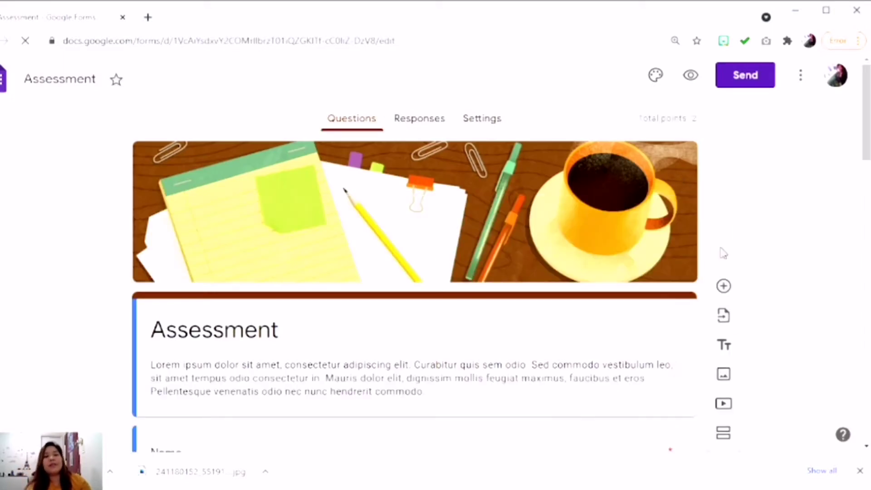
{"action": "scroll", "coordinate": [559, 248], "scroll_direction": "down", "scroll_amount": 4}
{"action": "scroll", "coordinate": [558, 214], "scroll_direction": "down", "scroll_amount": 15}
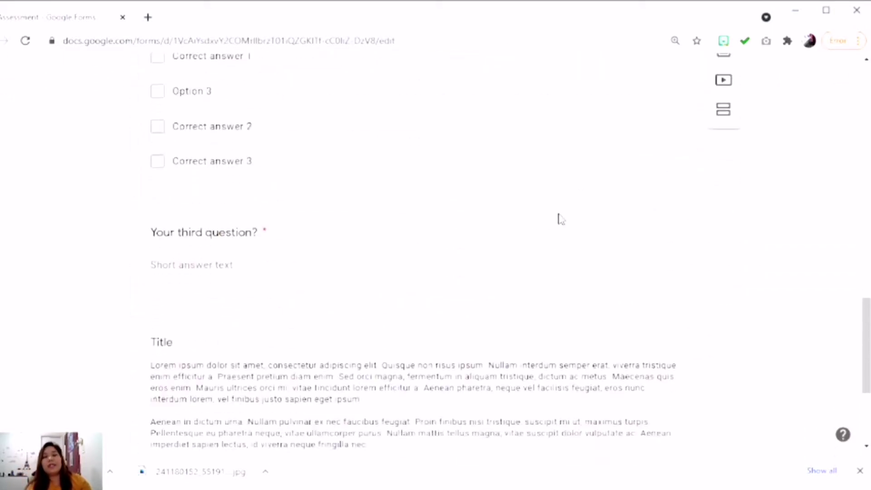
{"action": "scroll", "coordinate": [559, 212], "scroll_direction": "up", "scroll_amount": 20}
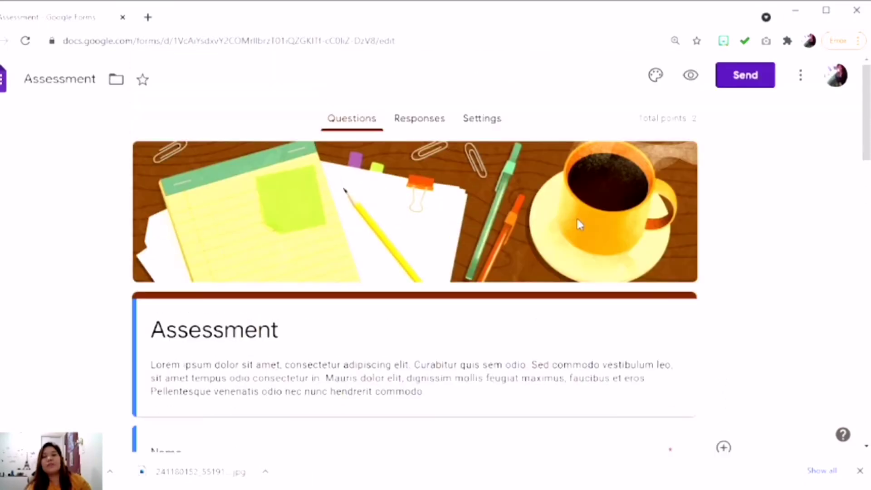
- Replace the form's title with "PRE - TEST ESP 6 (IST QUARTER)"
{"action": "left_click", "coordinate": [268, 330]}
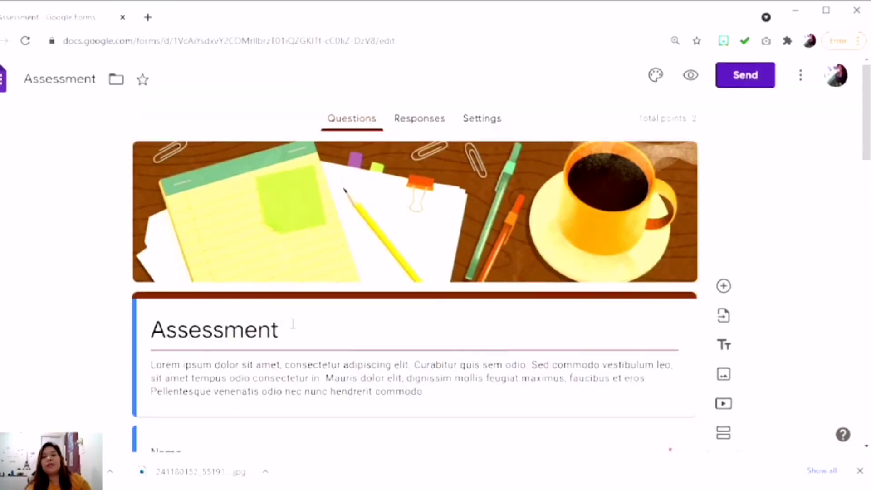
{"action": "left_click_drag", "start_coordinate": [292, 323], "coordinate": [159, 313]}
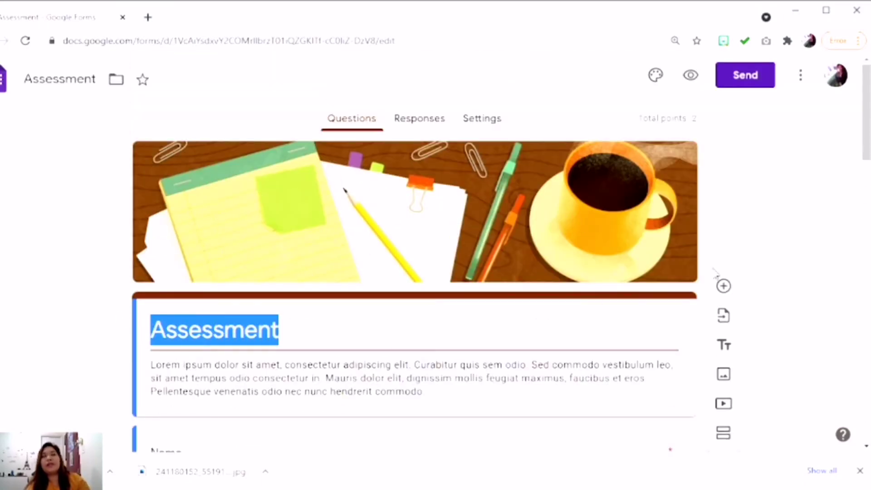
{"action": "type", "text": "pe"}
{"action": "key", "text": "BackSpace"}
{"action": "key", "text": "BackSpace"}
{"action": "type", "text": "PR"}
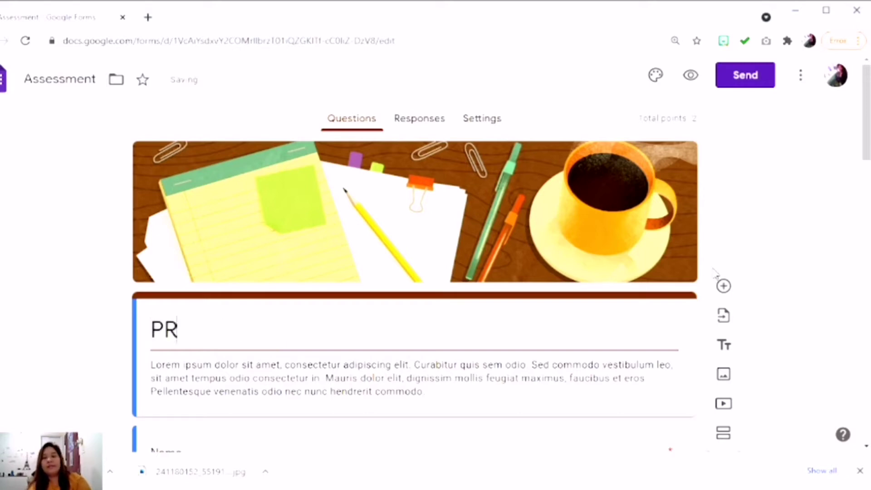
{"action": "type", "text": "E - TEST"}
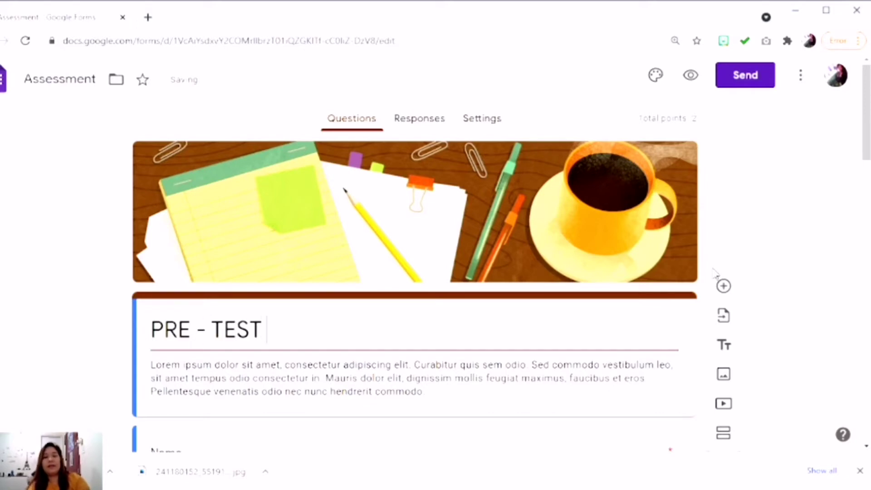
{"action": "type", "text": " ESP"}
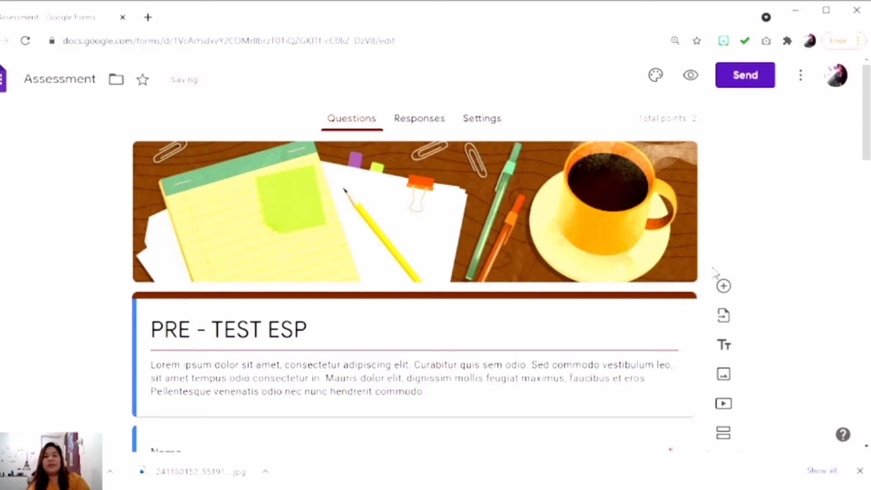
{"action": "type", "text": " 6 IST QUARTER)"}
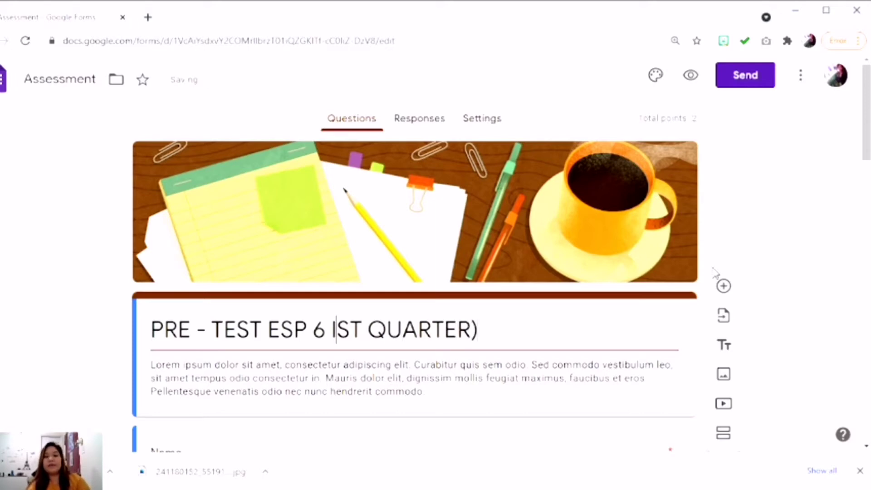
{"action": "type", "text": "("}
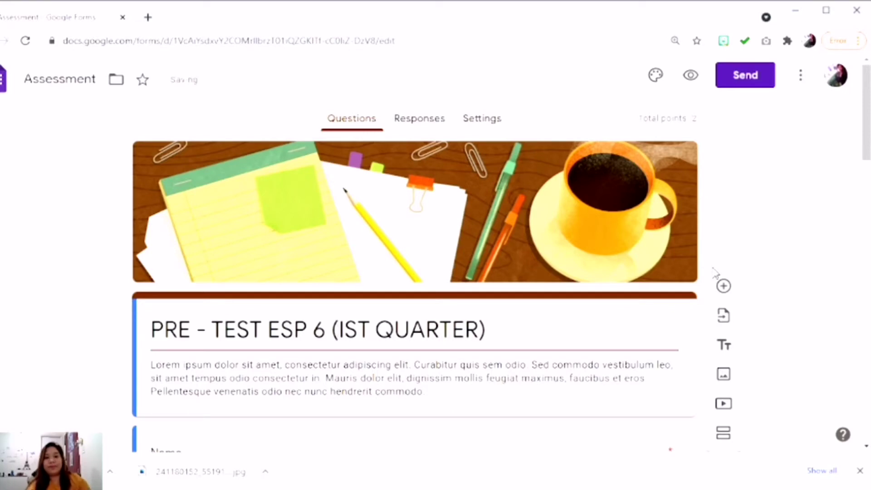
- Delete the placeholder text from the form description
{"action": "scroll", "coordinate": [505, 315], "scroll_direction": "down", "scroll_amount": 3}
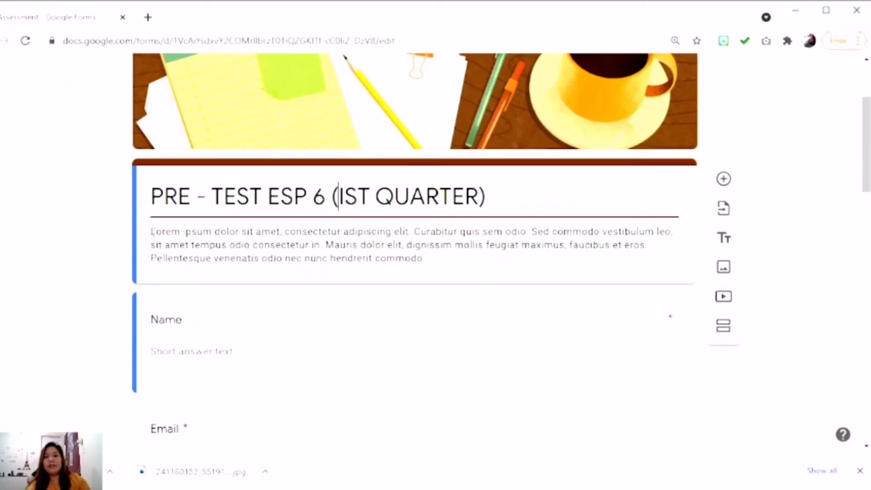
{"action": "left_click_drag", "start_coordinate": [151, 232], "coordinate": [423, 258]}
{"action": "key", "text": "BackSpace"}
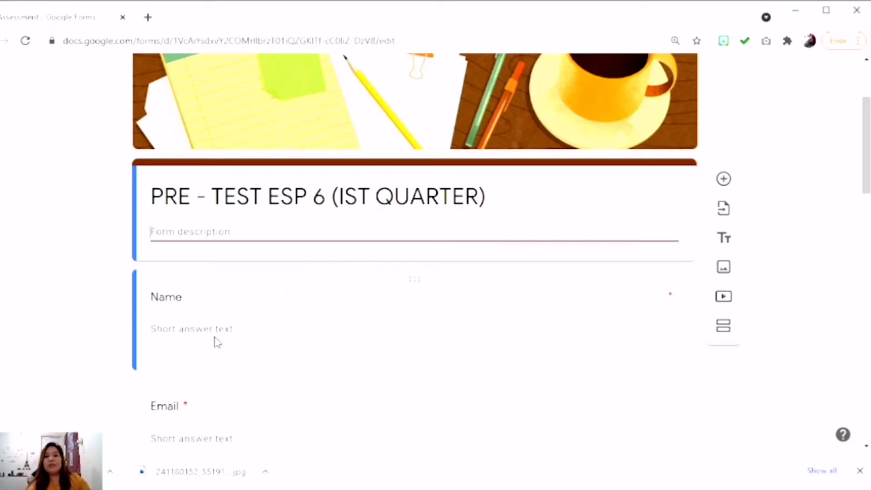
- Open the Name question for editing
{"action": "scroll", "coordinate": [200, 330], "scroll_direction": "down", "scroll_amount": 3}
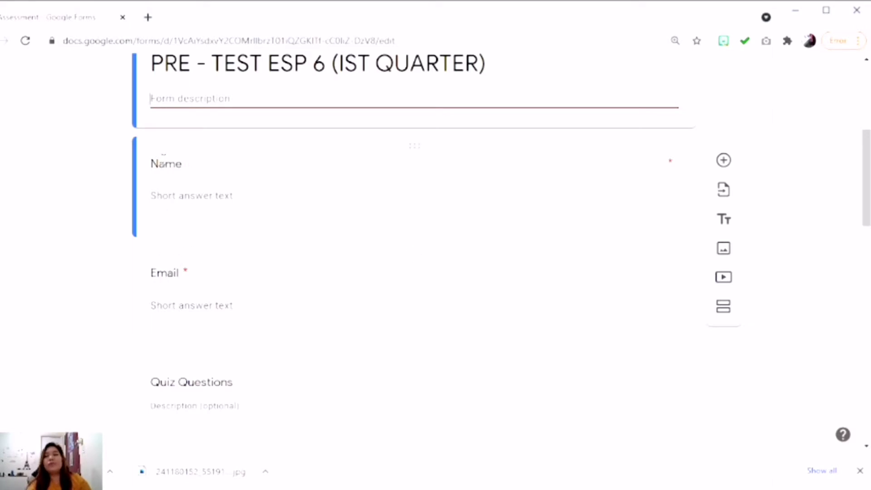
{"action": "left_click", "coordinate": [166, 163]}
{"action": "scroll", "coordinate": [217, 274], "scroll_direction": "down", "scroll_amount": 2}
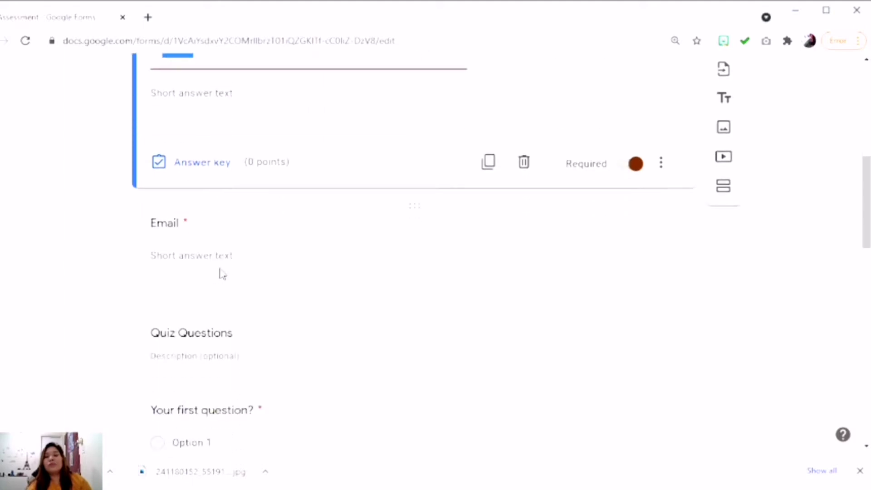
{"action": "scroll", "coordinate": [249, 269], "scroll_direction": "up", "scroll_amount": 3}
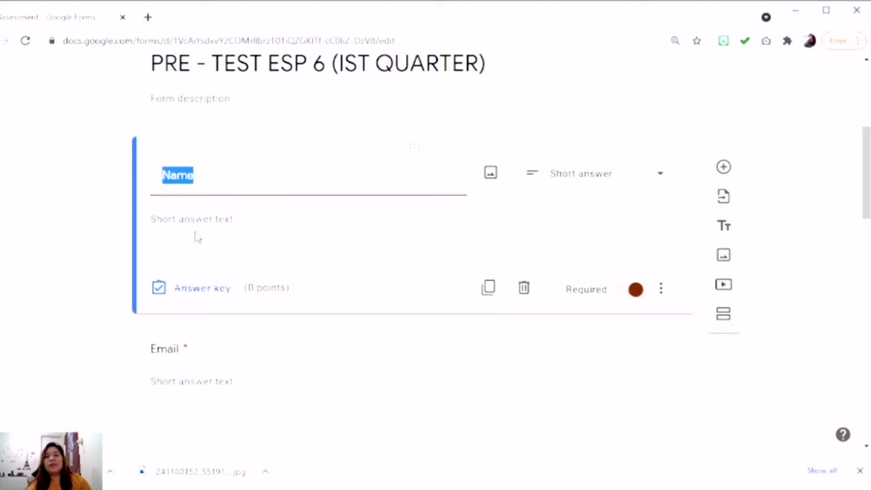
{"action": "left_click", "coordinate": [196, 176]}
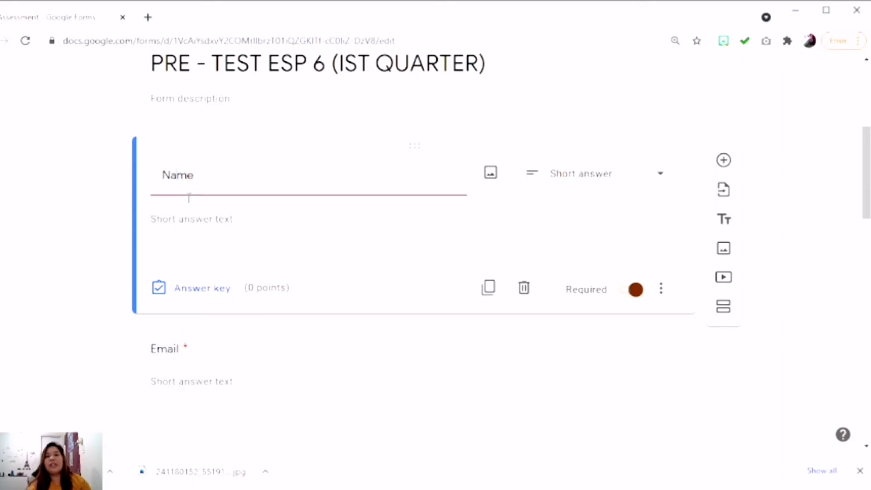
- Delete the Email question from the form
{"action": "scroll", "coordinate": [277, 323], "scroll_direction": "down", "scroll_amount": 3}
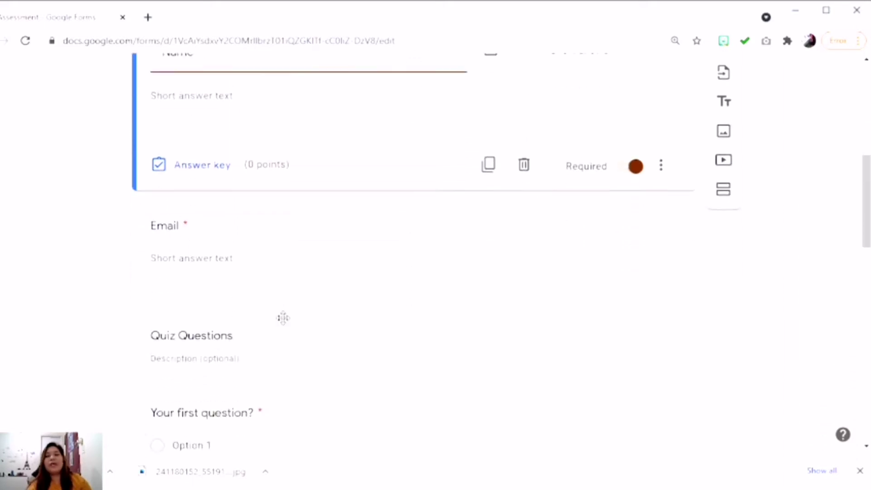
{"action": "scroll", "coordinate": [486, 308], "scroll_direction": "up", "scroll_amount": 2}
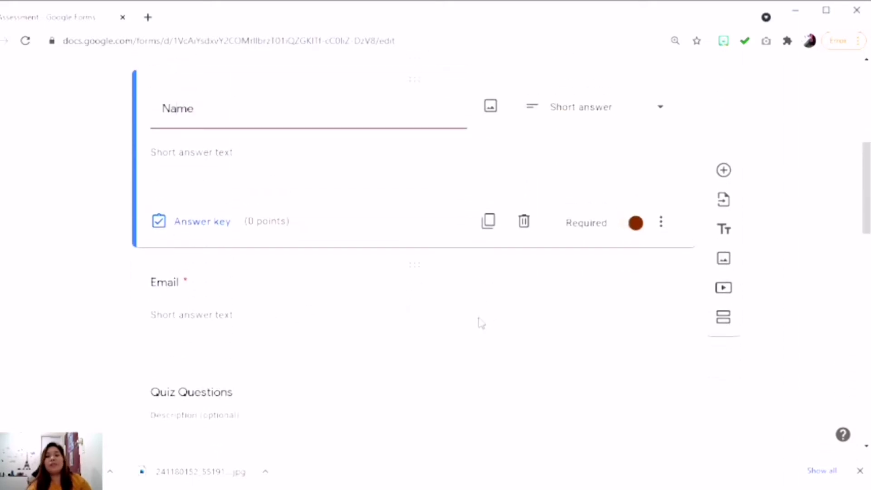
{"action": "left_click", "coordinate": [307, 312]}
{"action": "left_click", "coordinate": [524, 331]}
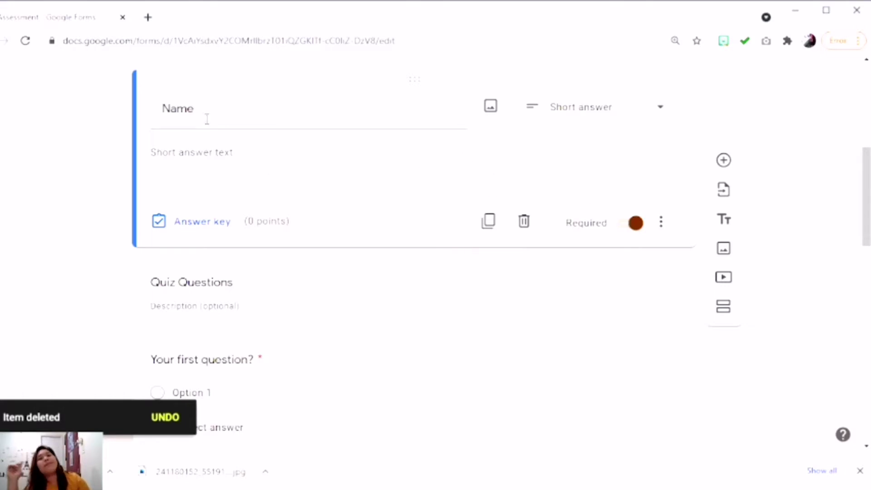
- Review the answer types offered for the Name question and choose Short answer
{"action": "scroll", "coordinate": [389, 191], "scroll_direction": "up", "scroll_amount": 7}
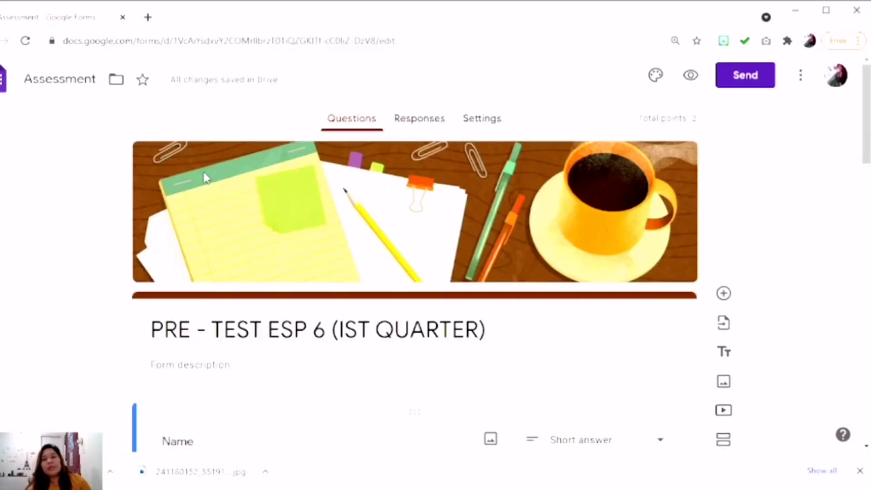
{"action": "scroll", "coordinate": [334, 307], "scroll_direction": "down", "scroll_amount": 4}
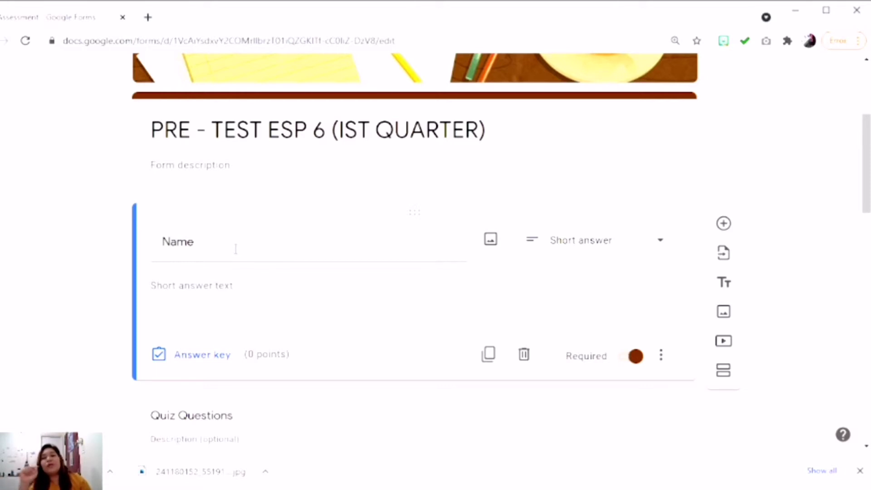
{"action": "scroll", "coordinate": [235, 253], "scroll_direction": "down", "scroll_amount": 3}
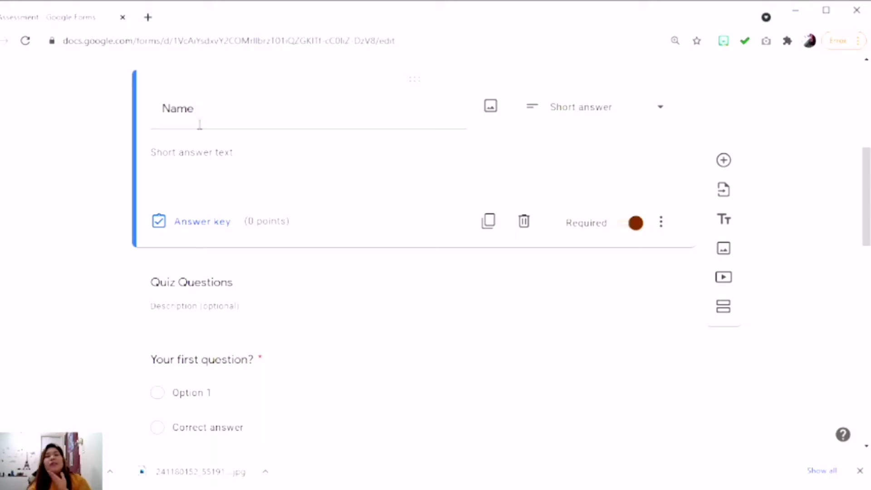
{"action": "scroll", "coordinate": [184, 213], "scroll_direction": "down", "scroll_amount": 2}
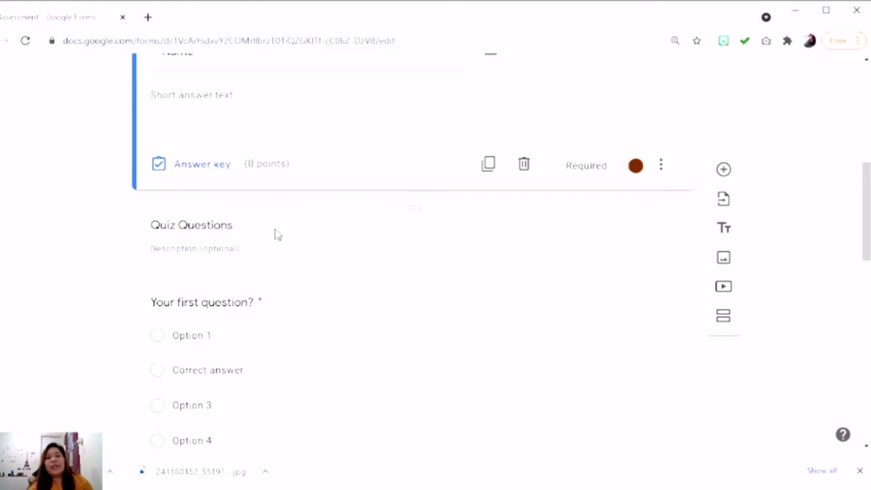
{"action": "scroll", "coordinate": [274, 236], "scroll_direction": "up", "scroll_amount": 4}
{"action": "scroll", "coordinate": [402, 237], "scroll_direction": "down", "scroll_amount": 3}
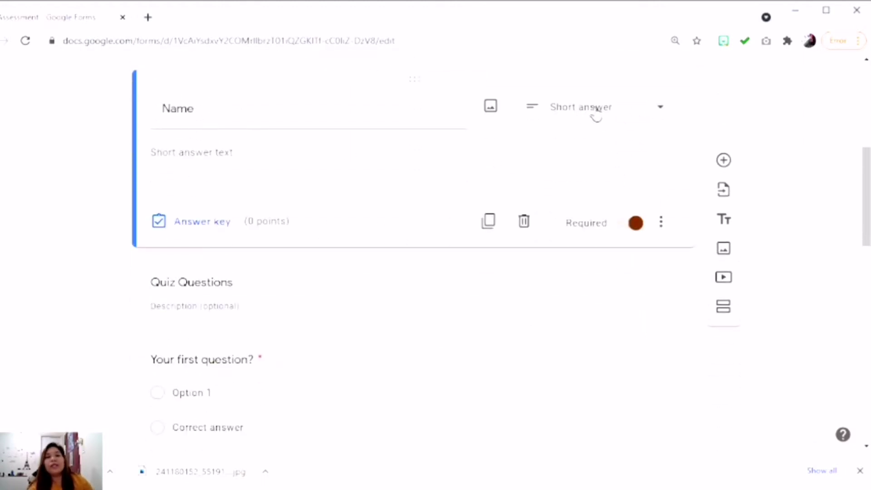
{"action": "left_click", "coordinate": [595, 109]}
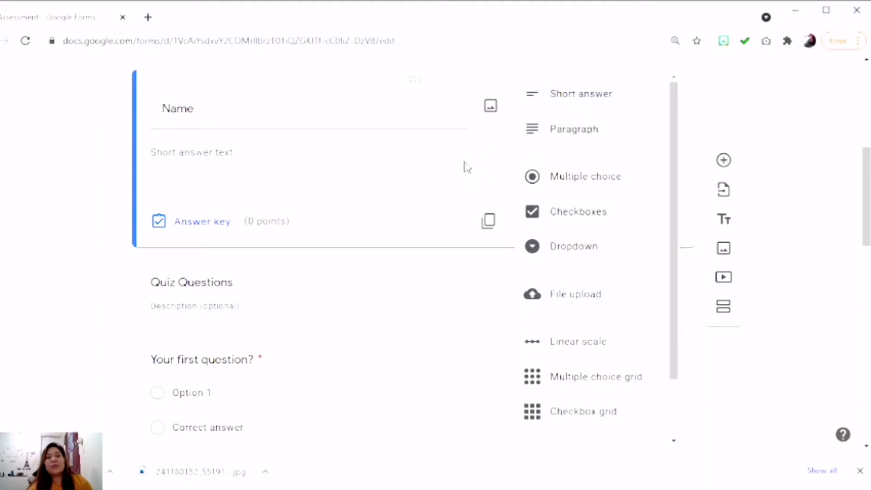
{"action": "left_click", "coordinate": [563, 95]}
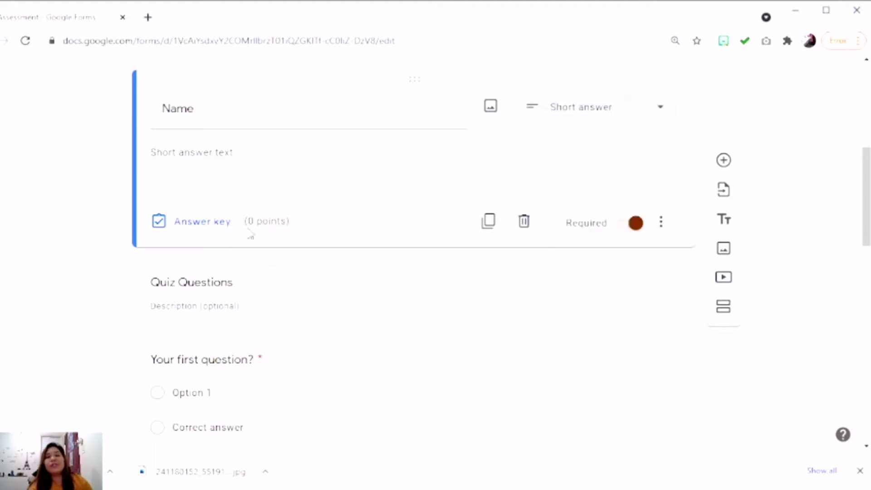
{"action": "scroll", "coordinate": [331, 295], "scroll_direction": "down", "scroll_amount": 2}
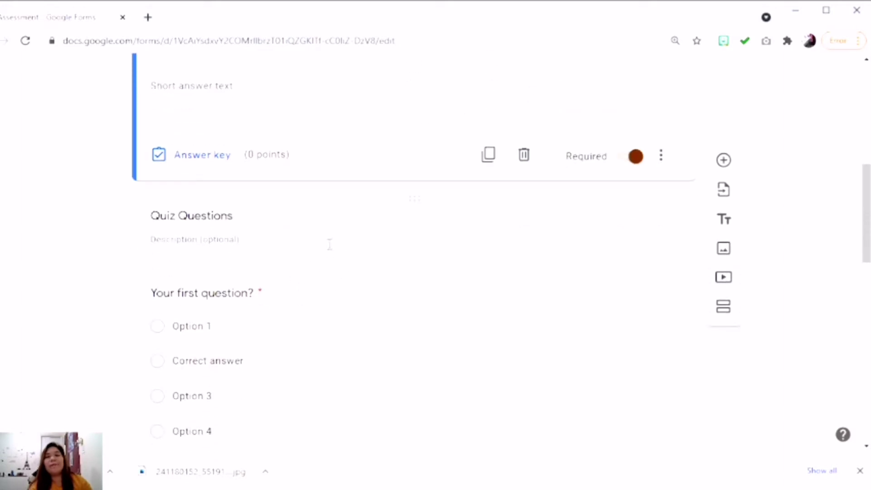
- Replace the "Quiz Questions" section title with "I. Panuto:"
{"action": "left_click", "coordinate": [175, 240]}
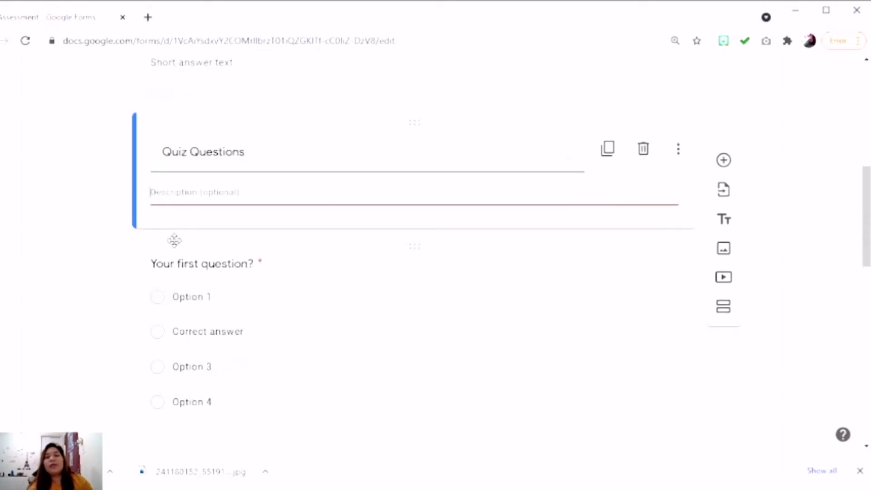
{"action": "triple_click", "coordinate": [221, 156]}
{"action": "left_click", "coordinate": [209, 192]}
{"action": "key", "text": "shift+Tab"}
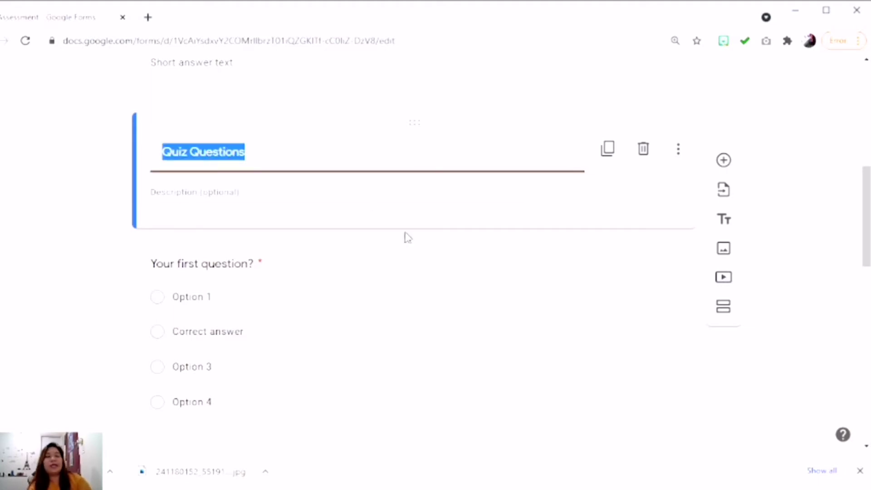
{"action": "key", "text": "BackSpace"}
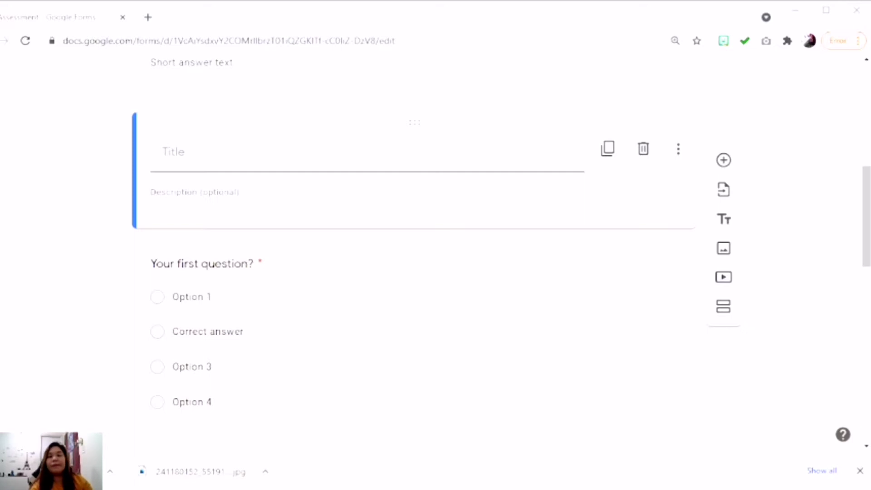
{"action": "left_click", "coordinate": [311, 168]}
{"action": "type", "text": "I. Panuto:"}
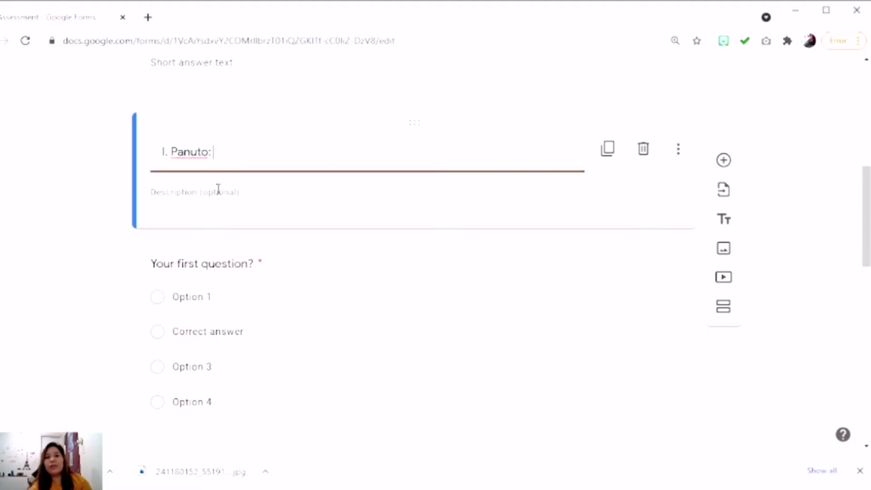
- Enter the section description "Buuin ang bawat pangungusap sa ibaba. Isulat sa patlang ang tamang sagot."
{"action": "left_click", "coordinate": [218, 189]}
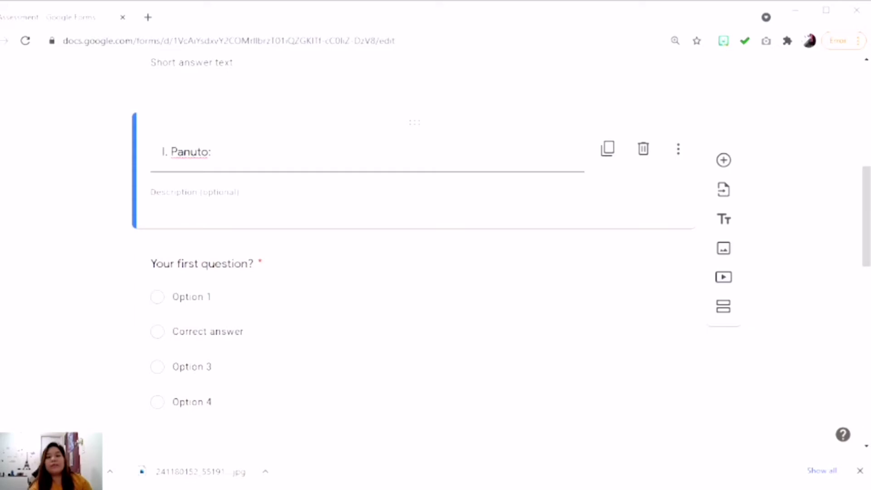
{"action": "left_click", "coordinate": [269, 200]}
{"action": "type", "text": "Suriin ang bawat pangungusap sa ibaba. Isulat sa patlang ang tamang sagot."}
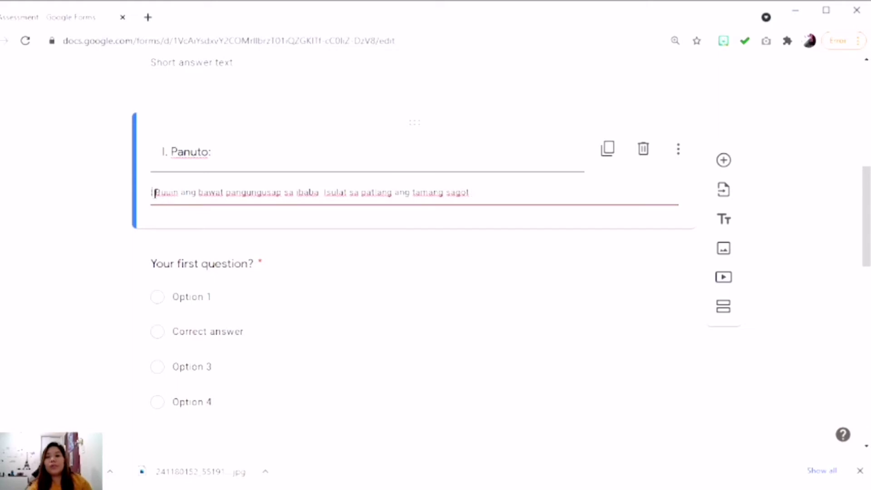
{"action": "key", "text": "BackSpace"}
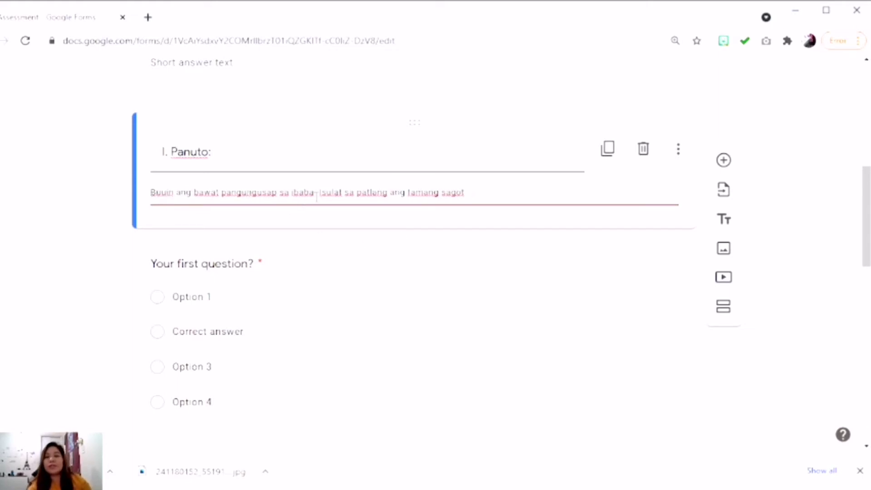
- Replace "Isulat sa patlang" in the section description with "Piliin"
{"action": "double_click", "coordinate": [347, 192]}
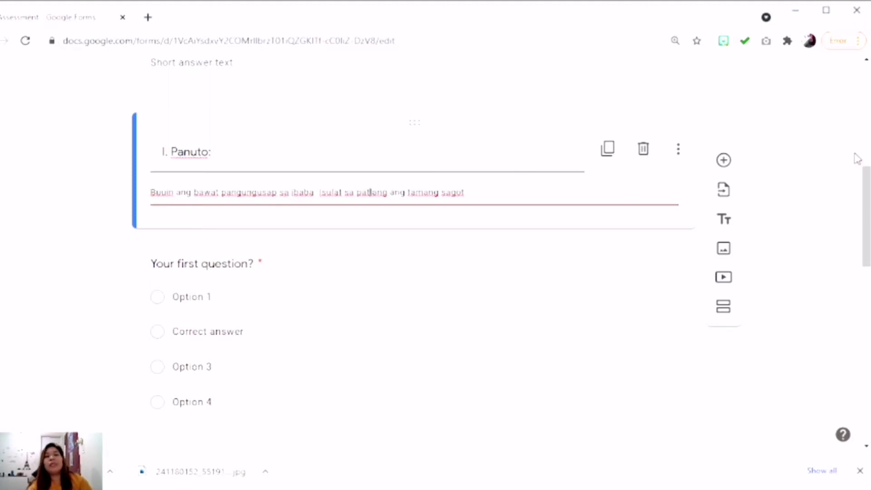
{"action": "key", "text": "BackSpace"}
{"action": "key", "text": "BackSpace"}
{"action": "key", "text": "BackSpace"}
{"action": "key", "text": "BackSpace"}
{"action": "key", "text": "BackSpace"}
{"action": "key", "text": "BackSpace"}
{"action": "key", "text": "BackSpace"}
{"action": "key", "text": "BackSpace"}
{"action": "key", "text": "BackSpace"}
{"action": "key", "text": "BackSpace"}
{"action": "key", "text": "BackSpace"}
{"action": "key", "text": "BackSpace"}
{"action": "key", "text": "BackSpace"}
{"action": "key", "text": "BackSpace"}
{"action": "key", "text": "BackSpace"}
{"action": "key", "text": "BackSpace"}
{"action": "key", "text": "BackSpace"}
{"action": "type", "text": "piliin"}
{"action": "key", "text": "BackSpace"}
{"action": "key", "text": "BackSpace"}
{"action": "key", "text": "BackSpace"}
{"action": "key", "text": "BackSpace"}
{"action": "key", "text": "BackSpace"}
{"action": "key", "text": "BackSpace"}
{"action": "type", "text": "Piliin"}
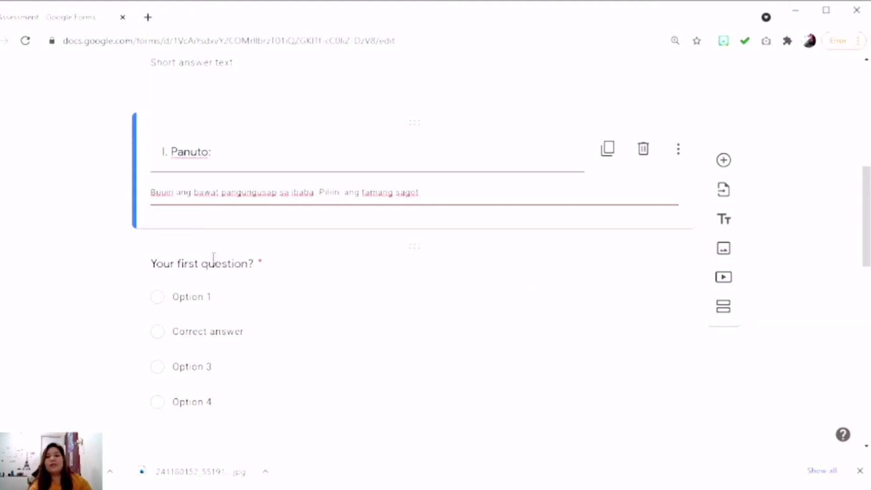
- Replace the first question's text with "1. Ang pasiya na dapat gawin ay para sa kabutihang ___________." and keep its type as Multiple choice
{"action": "left_click", "coordinate": [186, 267]}
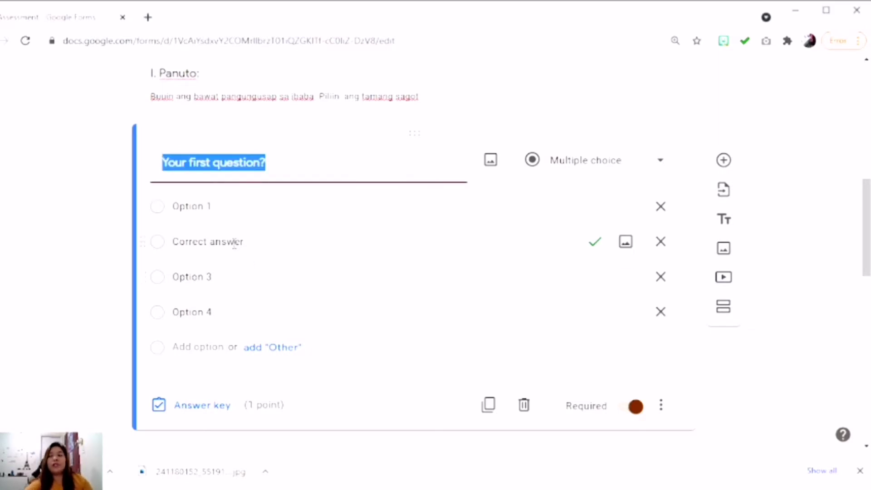
{"action": "type", "text": "1. Ang pasiya na dapat gawin ay para sa kabutihang ___________."}
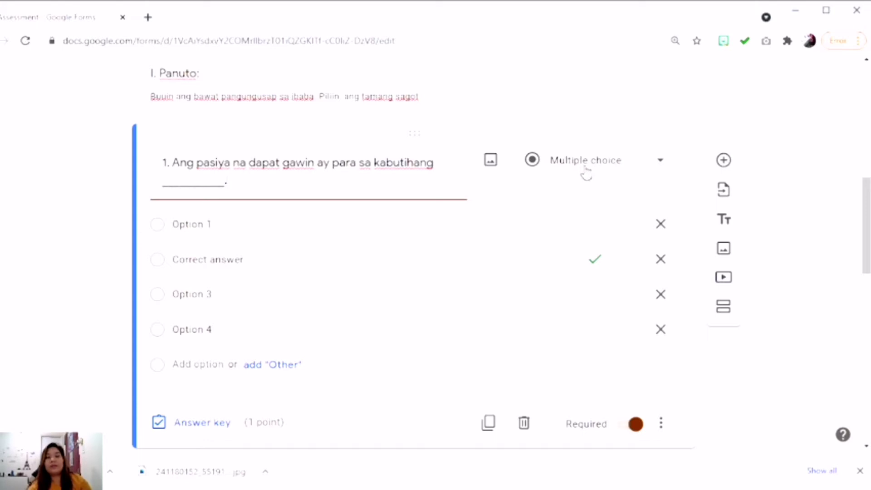
{"action": "left_click", "coordinate": [609, 161]}
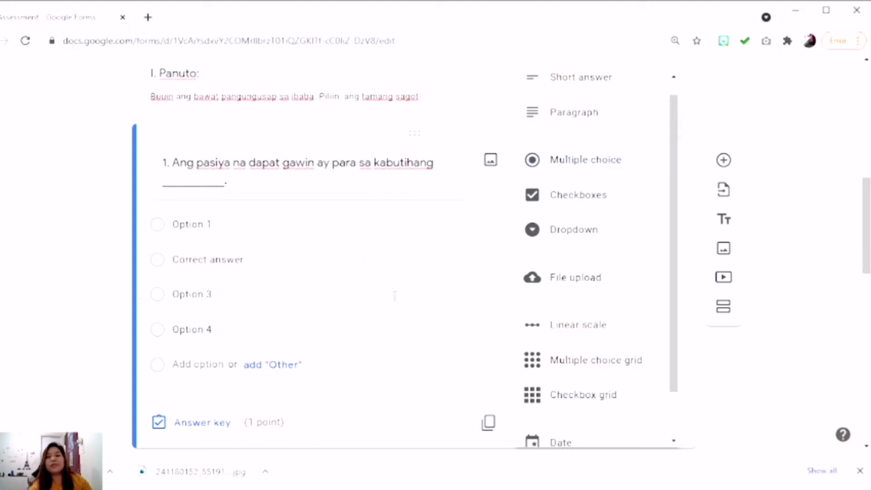
{"action": "left_click", "coordinate": [344, 187]}
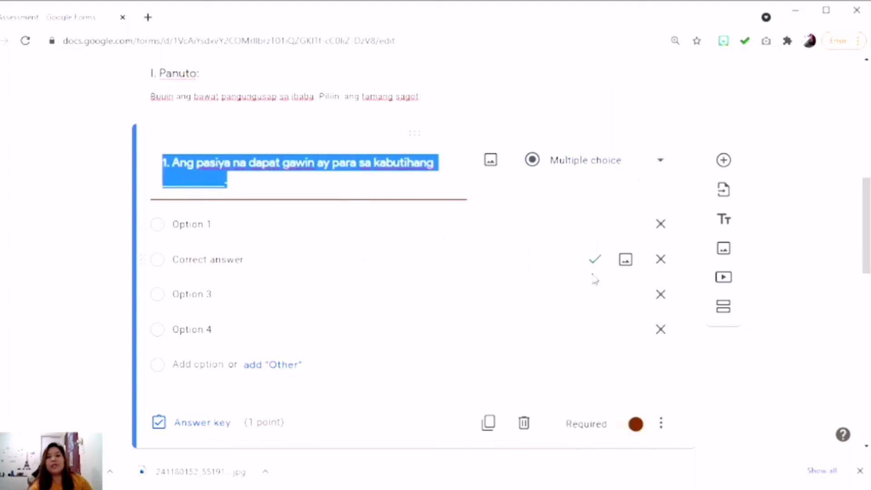
- Replace question 1's first two answer options with "a. panlahat" and "b. pang marami"
{"action": "scroll", "coordinate": [204, 274], "scroll_direction": "down", "scroll_amount": 1}
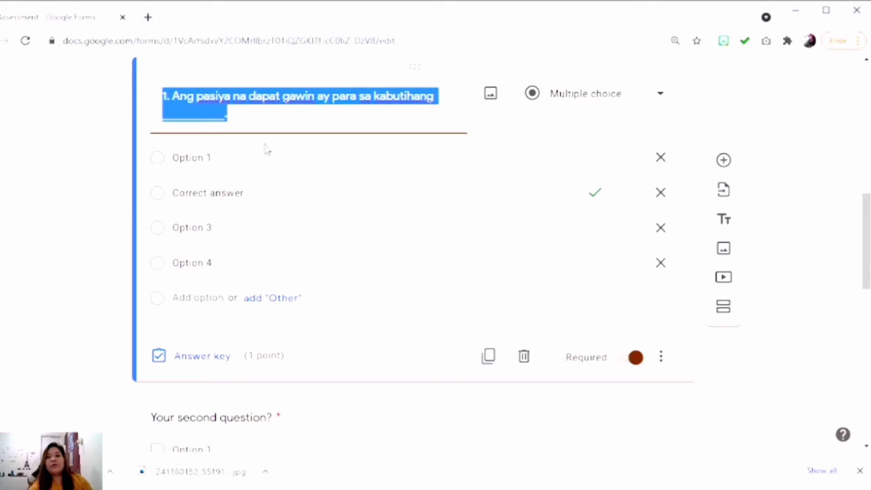
{"action": "left_click", "coordinate": [204, 173]}
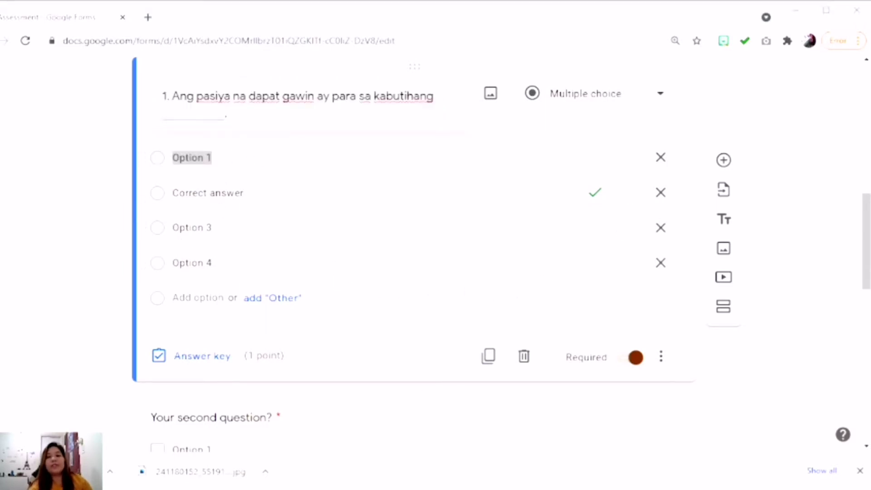
{"action": "key", "text": "alt+Tab"}
{"action": "type", "text": "a\tpanlahat"}
{"action": "key", "text": "Tab"}
{"action": "key", "text": "alt+Tab"}
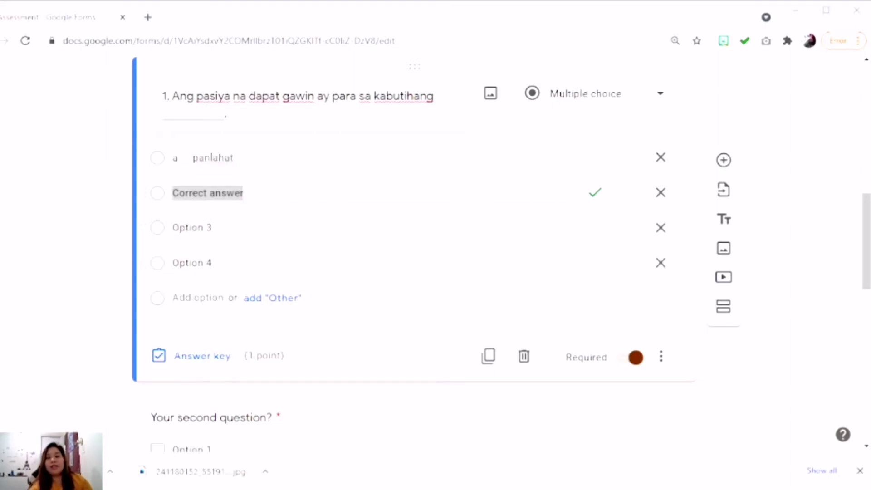
{"action": "key", "text": "alt+Tab"}
{"action": "type", "text": "b pang marami"}
{"action": "key", "text": "Tab"}
{"action": "key", "text": "alt+Tab"}
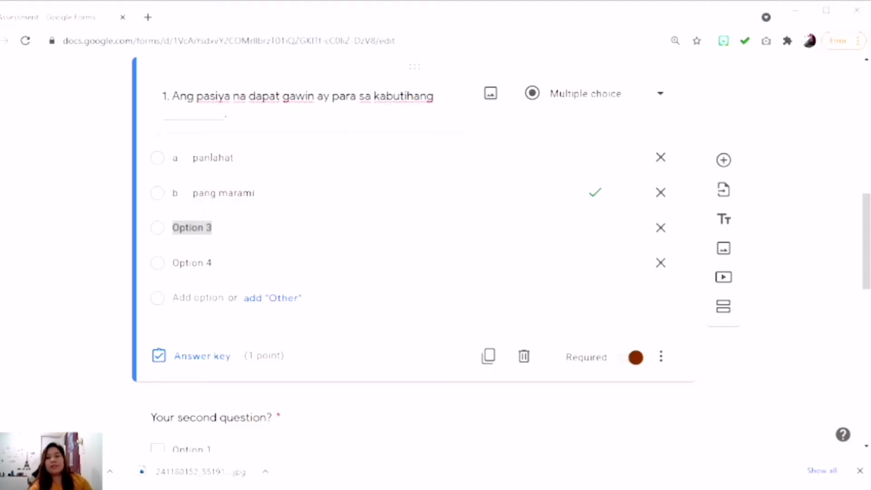
- Change question 1's third option to "c. para sa mga lider" and remove Option 4
{"action": "key", "text": "alt+Tab"}
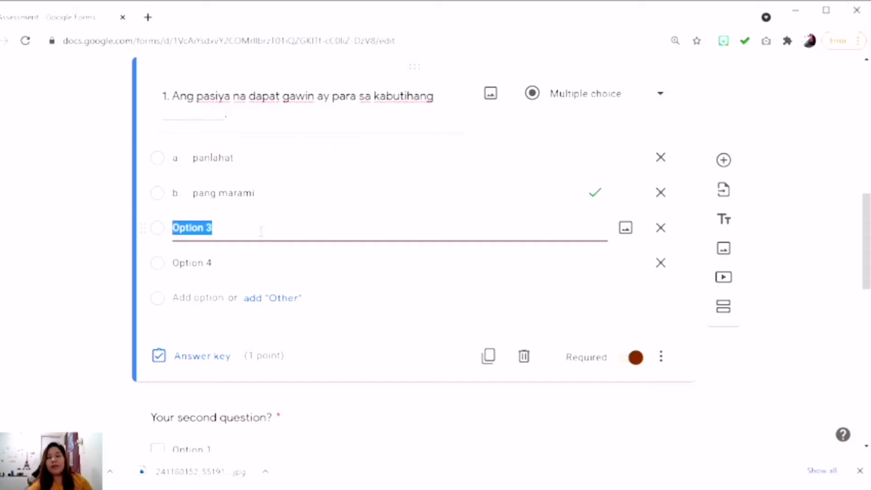
{"action": "type", "text": "c\tpara sa mga lider"}
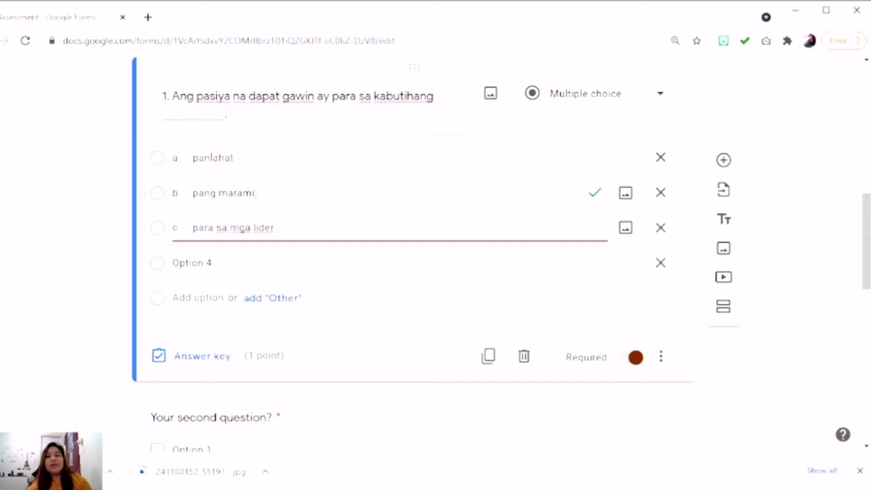
{"action": "left_click", "coordinate": [661, 264]}
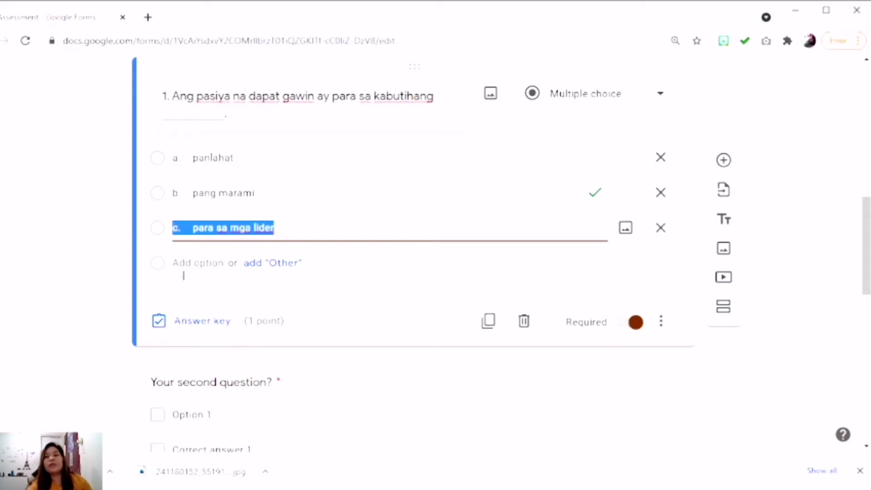
- Set question 1's answer key to "a. panlahat" as the only correct answer, worth 1 point
{"action": "left_click", "coordinate": [197, 334]}
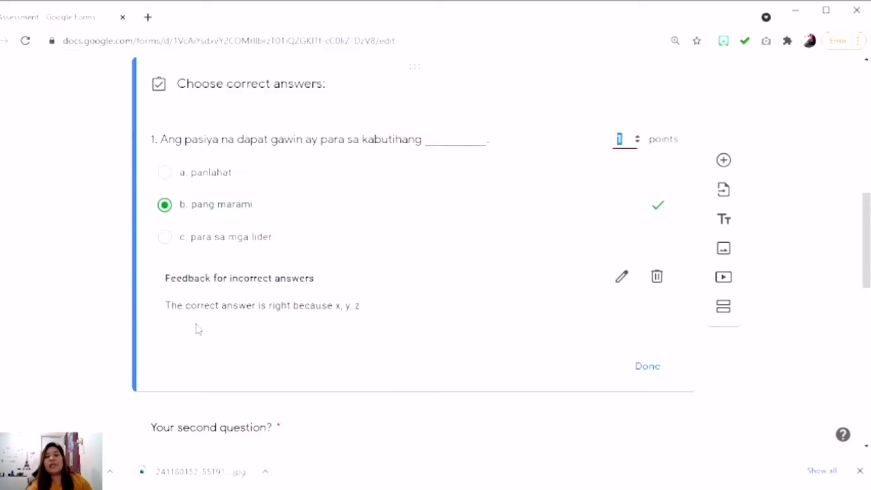
{"action": "left_click", "coordinate": [173, 178]}
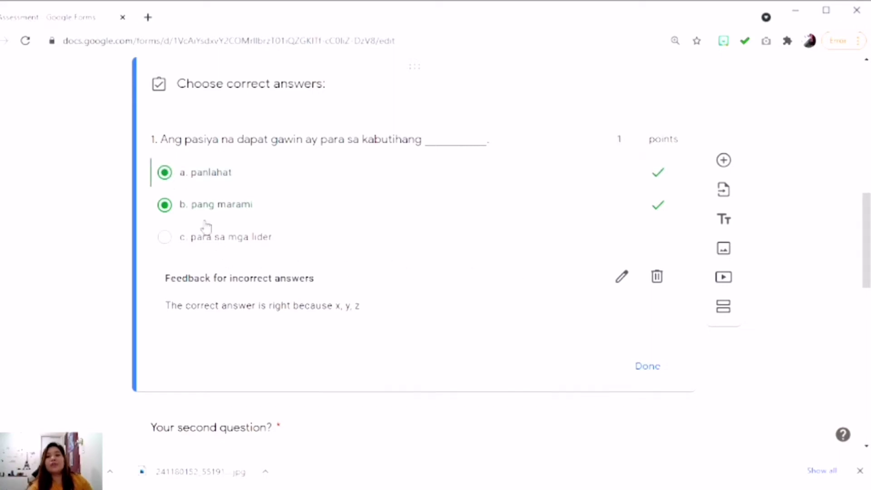
{"action": "left_click", "coordinate": [166, 205]}
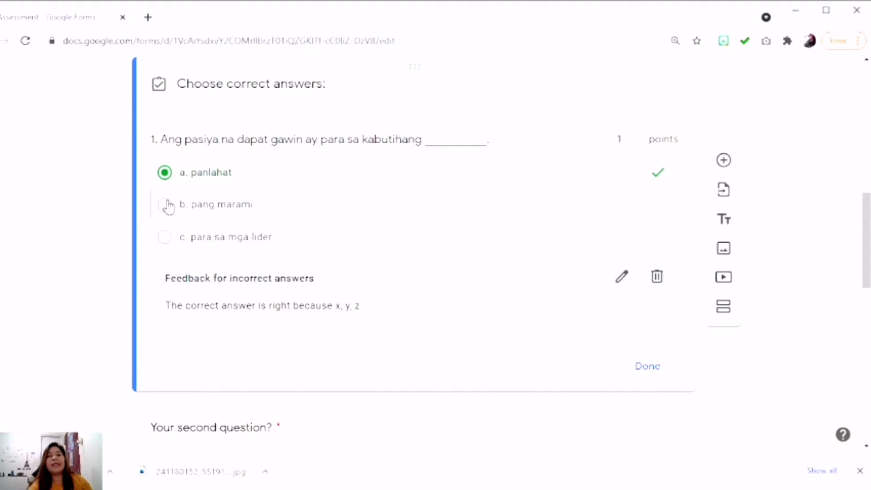
{"action": "left_click", "coordinate": [637, 137]}
{"action": "left_click", "coordinate": [637, 137]}
{"action": "left_click", "coordinate": [637, 137]}
{"action": "left_click", "coordinate": [637, 137]}
{"action": "left_click", "coordinate": [637, 137]}
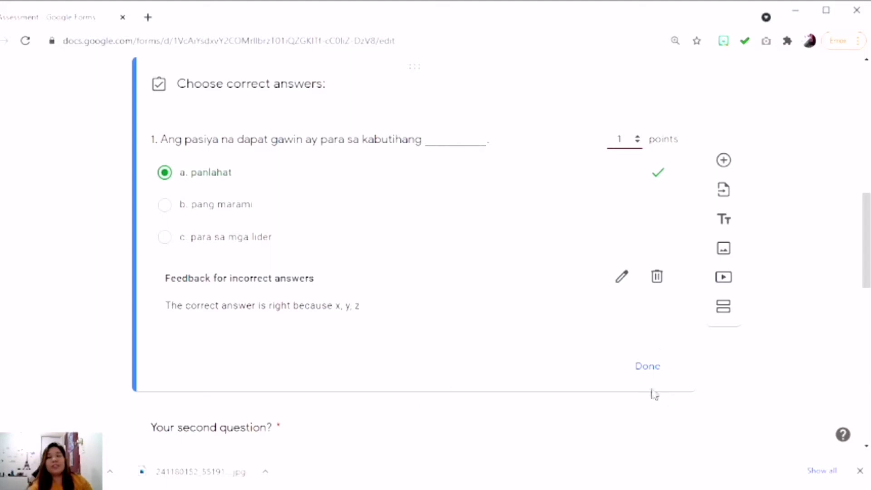
{"action": "left_click", "coordinate": [646, 367]}
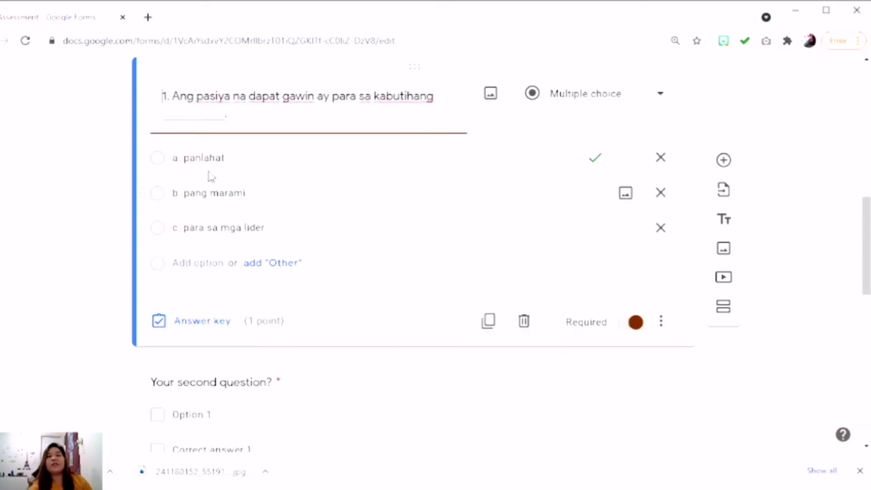
- Replace the second question's text with "2. Naipakikita ang pakikipagtulungan sa _______________."
{"action": "scroll", "coordinate": [223, 222], "scroll_direction": "down", "scroll_amount": 4}
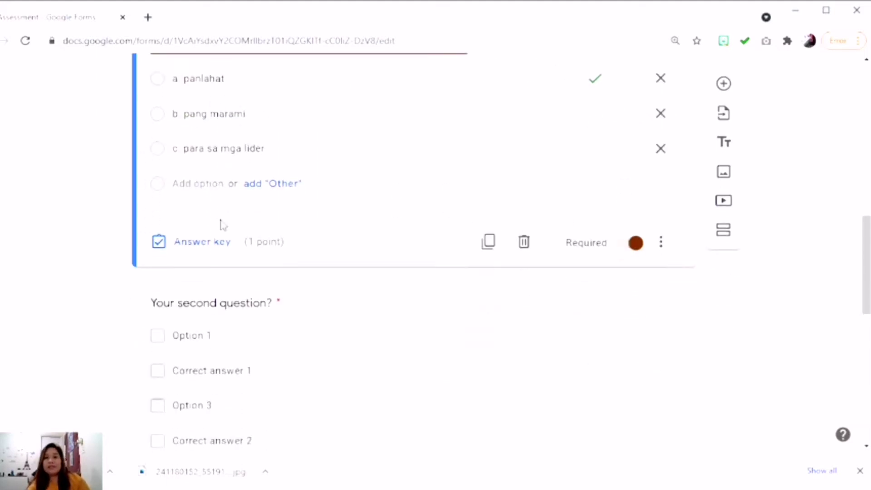
{"action": "left_click", "coordinate": [201, 184]}
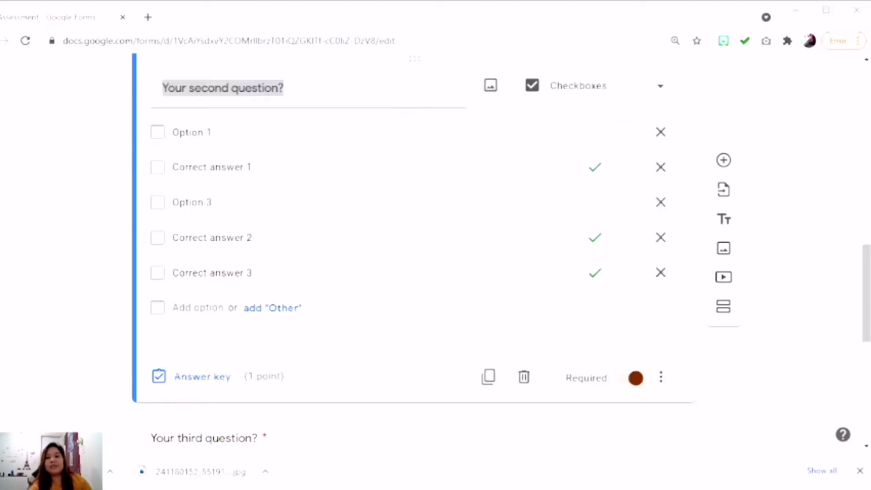
{"action": "key", "text": "alt+Tab"}
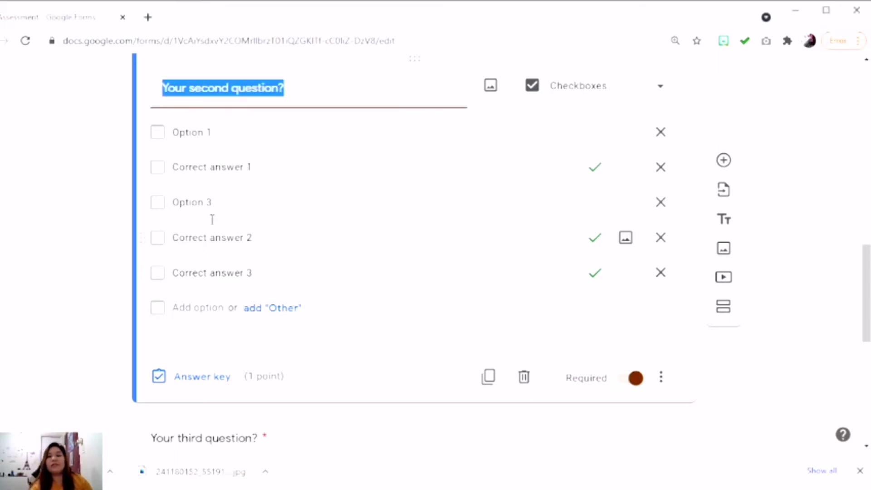
{"action": "type", "text": "2. Naipakikita ang pakikipagtulungan sa _______________."}
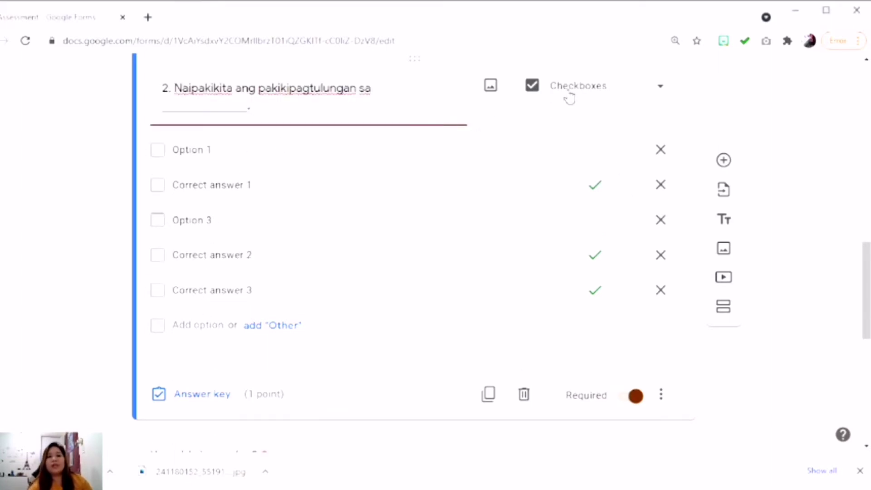
- Change question 2's answer type from Checkboxes to Multiple choice
{"action": "left_click", "coordinate": [546, 143]}
{"action": "scroll", "coordinate": [521, 189], "scroll_direction": "up", "scroll_amount": 3}
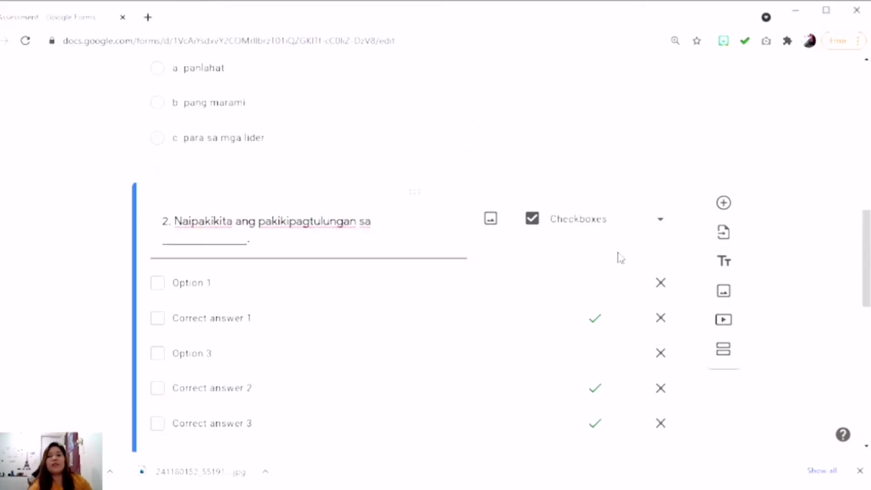
{"action": "left_click", "coordinate": [589, 229]}
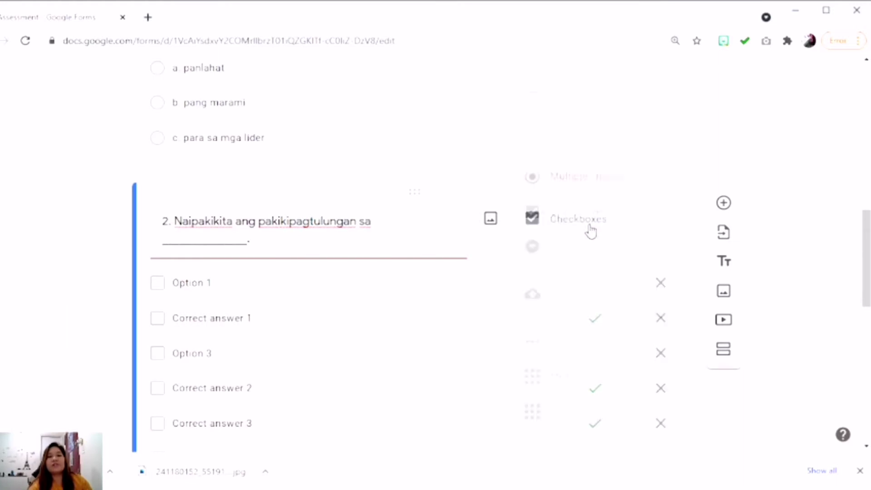
{"action": "left_click", "coordinate": [561, 182]}
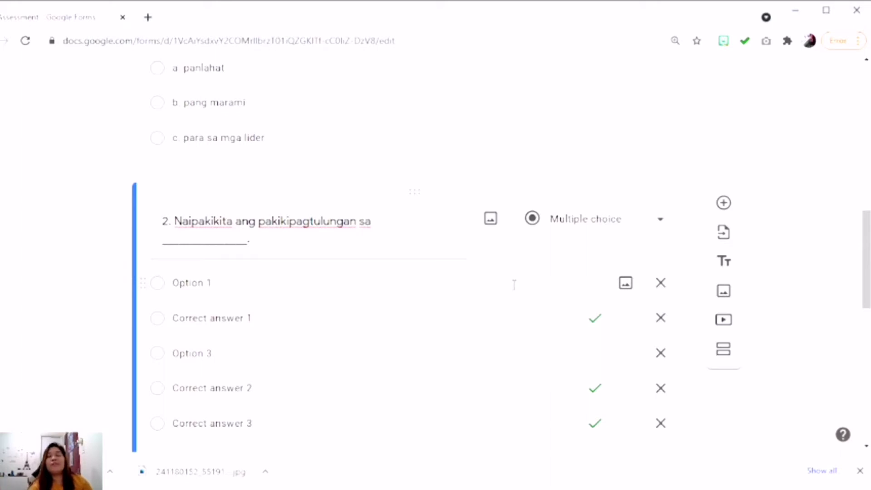
- Remove the options Correct answer 3, Correct answer 2 and Option 3 from question 2
{"action": "scroll", "coordinate": [326, 327], "scroll_direction": "down", "scroll_amount": 1}
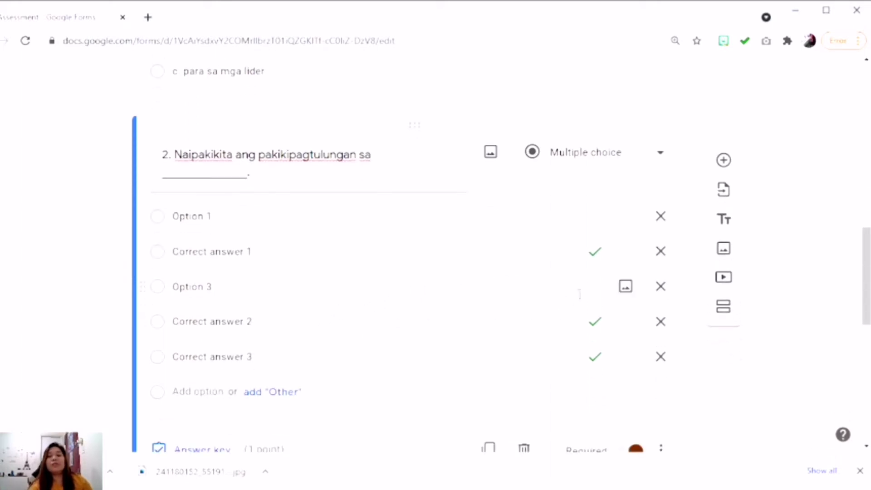
{"action": "left_click", "coordinate": [661, 357]}
{"action": "left_click", "coordinate": [660, 321]}
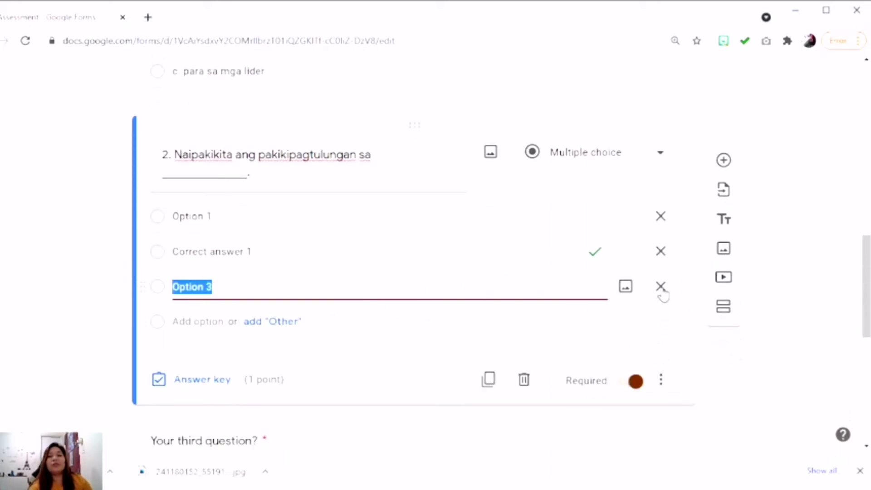
{"action": "left_click", "coordinate": [660, 286]}
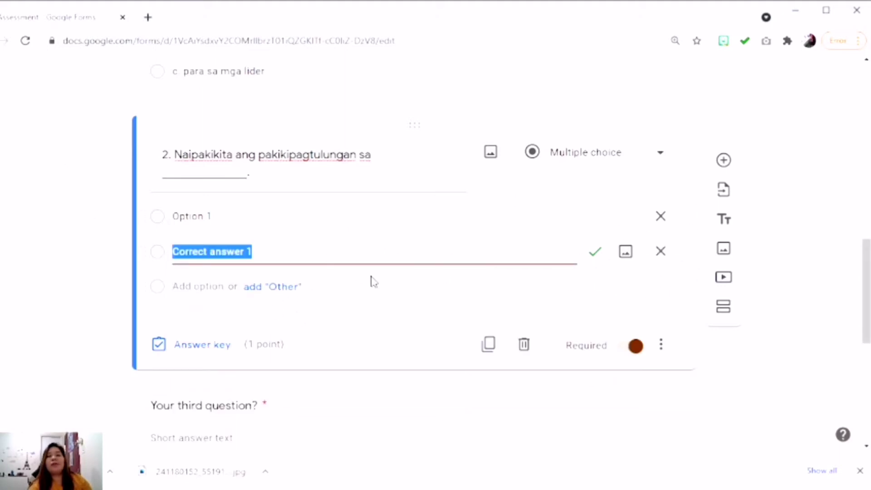
- Add a third answer option to question 2
{"action": "key", "text": "Return"}
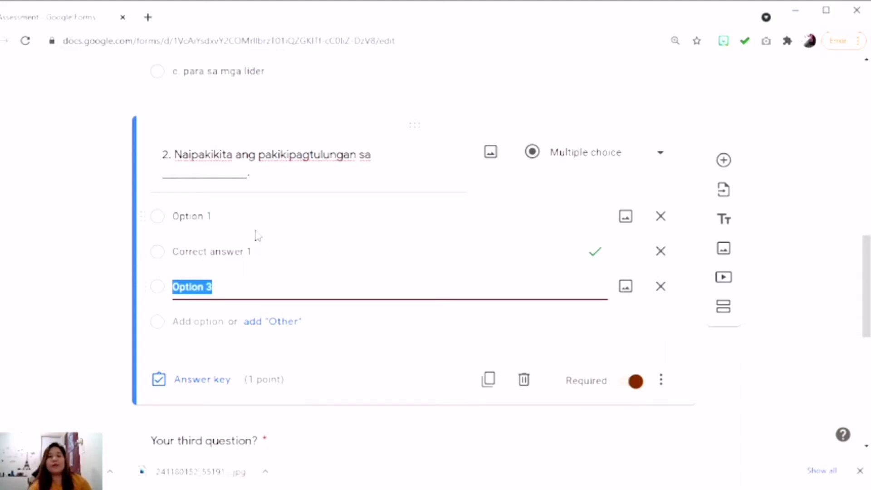
{"action": "key", "text": "Return"}
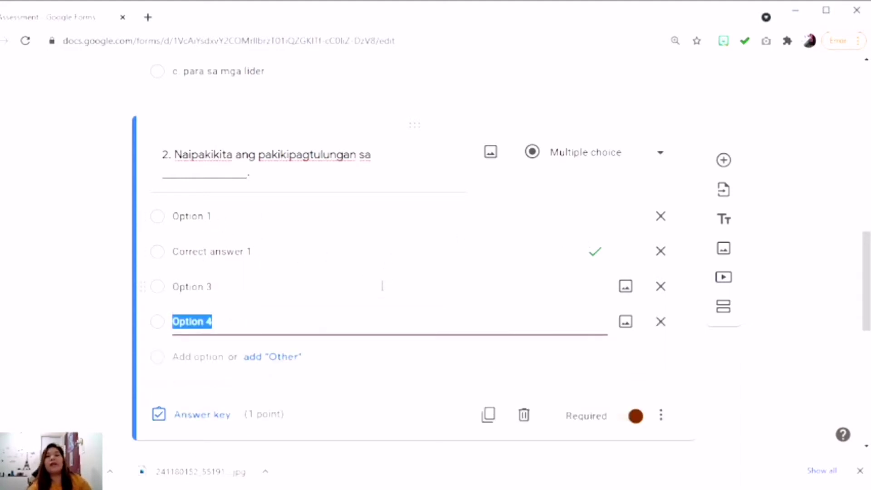
{"action": "left_click", "coordinate": [660, 322]}
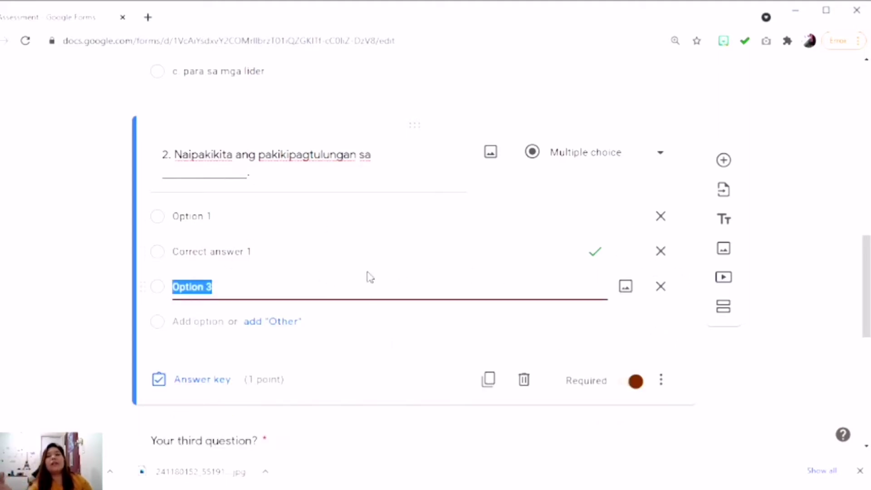
- Replace question 2's first two options with "a. hindi paggawa sa napagkasunduan" and "b. pagtatrabaho kasama ang iba tungo sa isang layunin"
{"action": "left_click", "coordinate": [189, 216]}
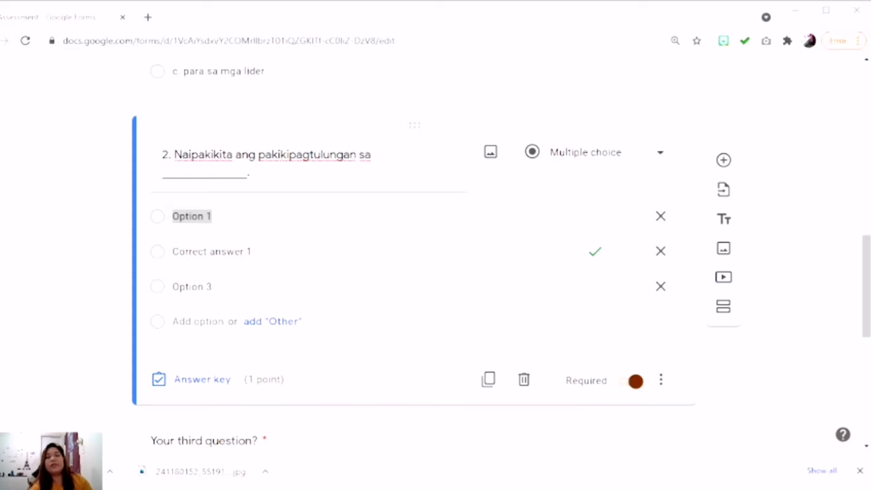
{"action": "key", "text": "alt+Tab"}
{"action": "type", "text": "a hindi paggawa sa napagkasunduan"}
{"action": "left_click", "coordinate": [216, 267]}
{"action": "key", "text": "alt+Tab"}
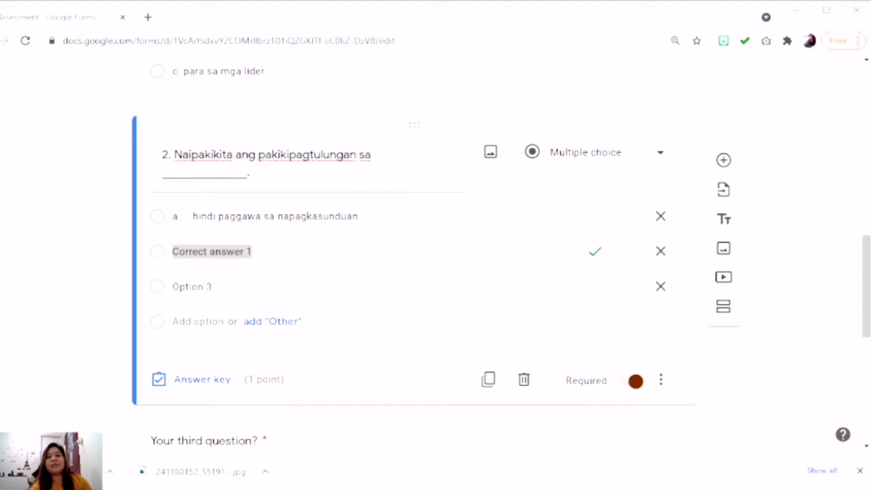
{"action": "key", "text": "alt+Tab"}
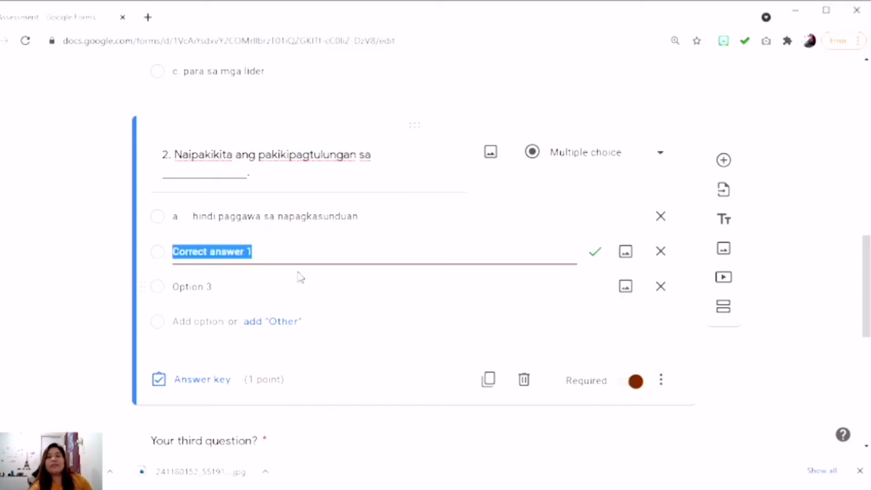
{"action": "type", "text": "b. pagtatrabaho kasama ang iba tungo sa isang layunin"}
- Set question 2's third option to "c. hindi pagsasabi ng kahit ano ngunit magkikimkim ng sama ng loob sa ibang miyembro ng pangkat"
{"action": "left_click", "coordinate": [320, 291]}
{"action": "key", "text": "alt+Tab"}
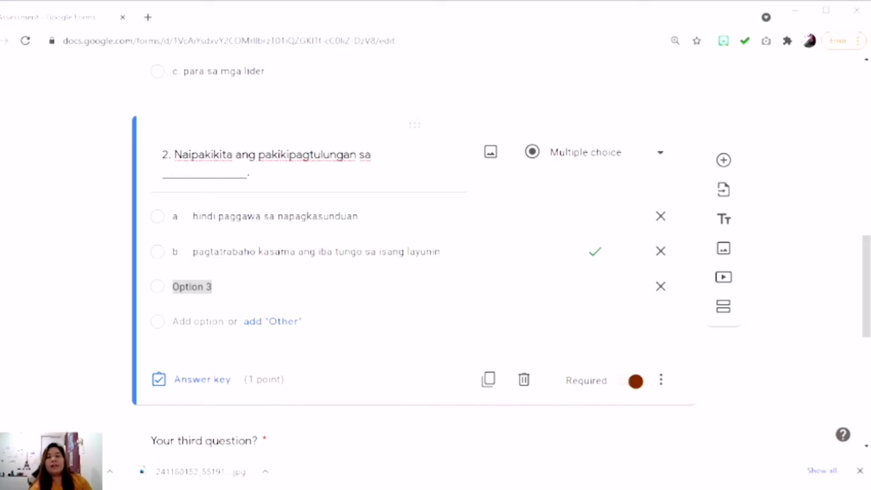
{"action": "key", "text": "alt+Tab"}
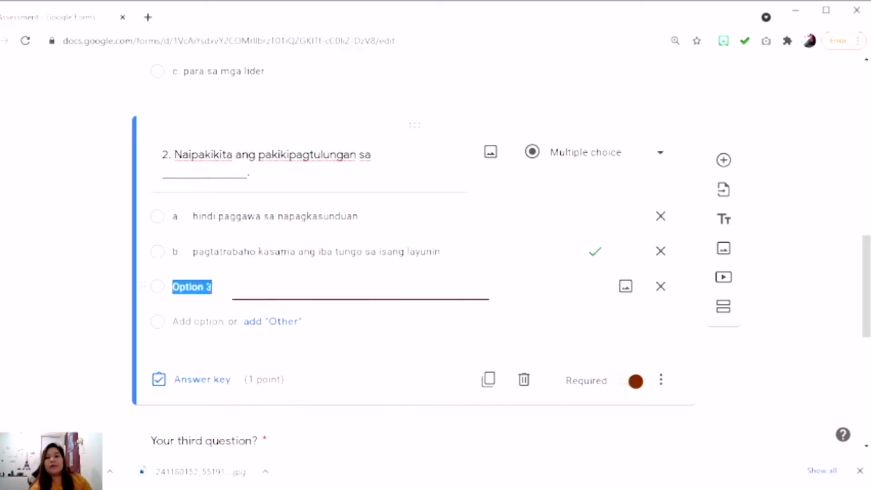
{"action": "key", "text": "ctrl+v"}
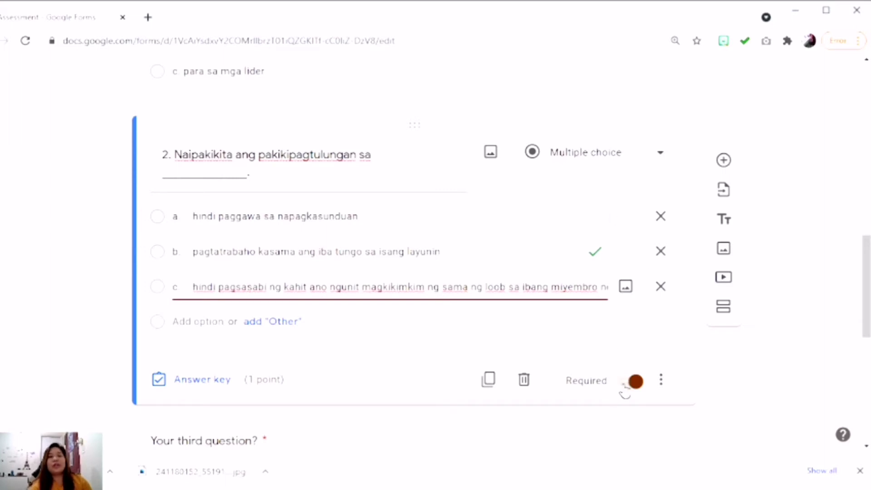
{"action": "left_click", "coordinate": [630, 384]}
{"action": "left_click", "coordinate": [628, 383]}
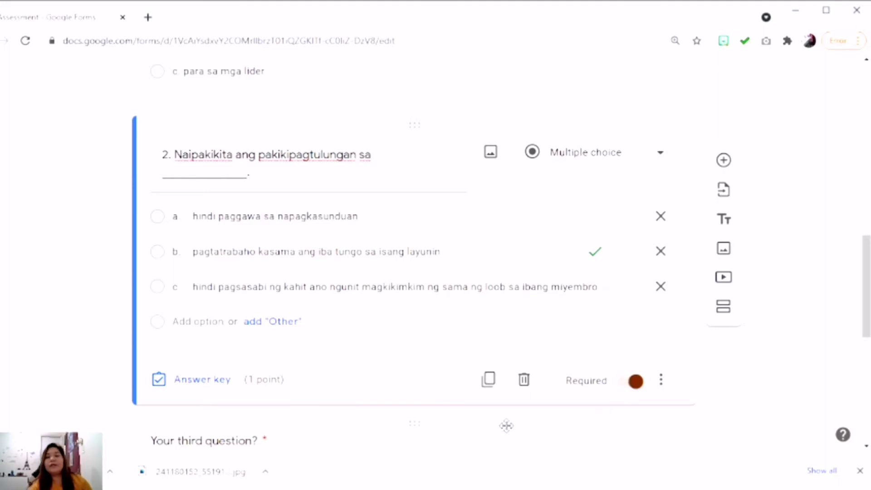
- Delete the leftover template items below question 2: the third question, the Title text section and the fourth question
{"action": "scroll", "coordinate": [311, 247], "scroll_direction": "down", "scroll_amount": 4}
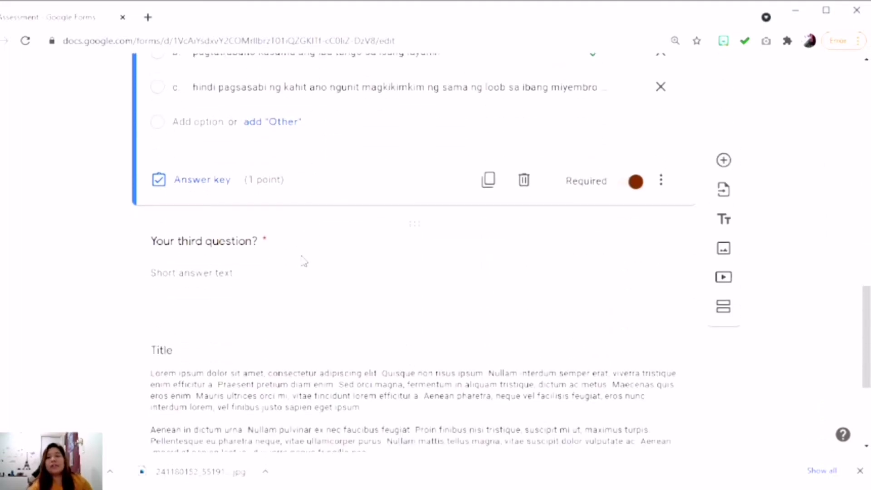
{"action": "scroll", "coordinate": [328, 264], "scroll_direction": "up", "scroll_amount": 10}
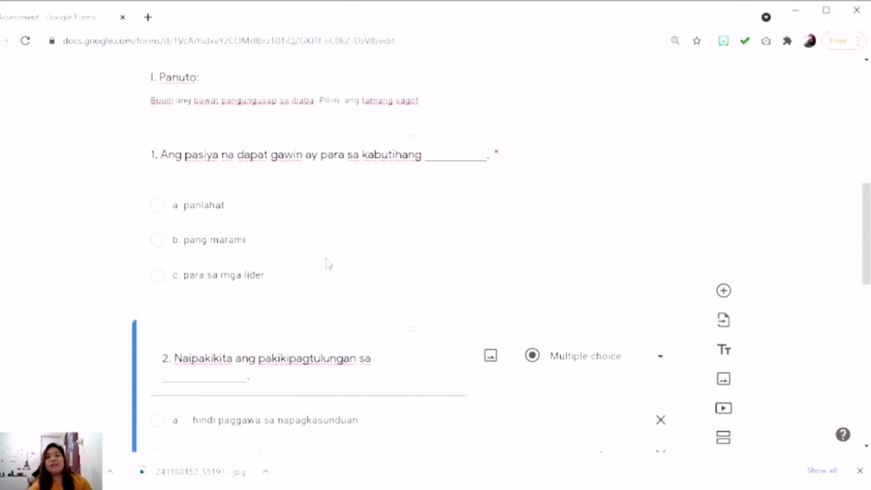
{"action": "scroll", "coordinate": [326, 258], "scroll_direction": "down", "scroll_amount": 10}
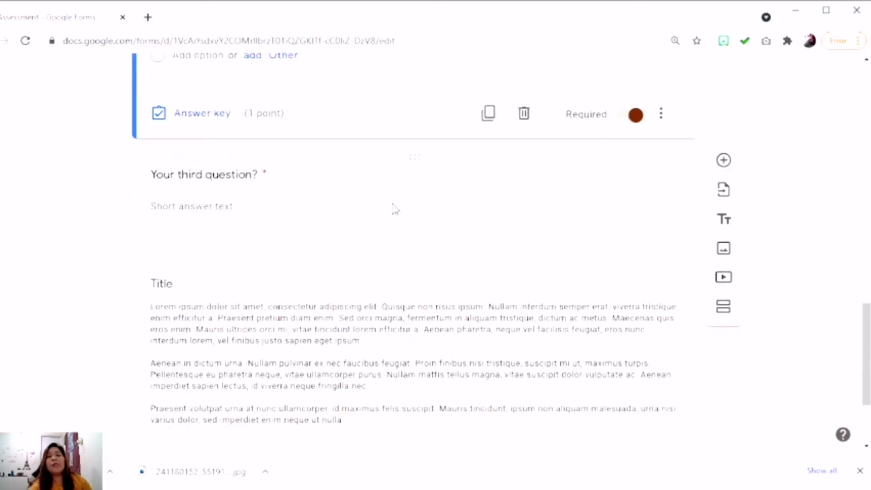
{"action": "left_click", "coordinate": [380, 206]}
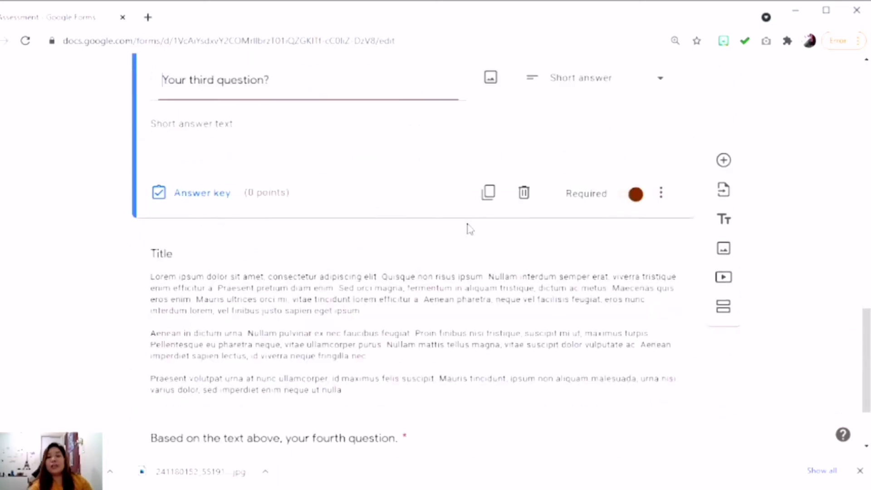
{"action": "left_click", "coordinate": [522, 197]}
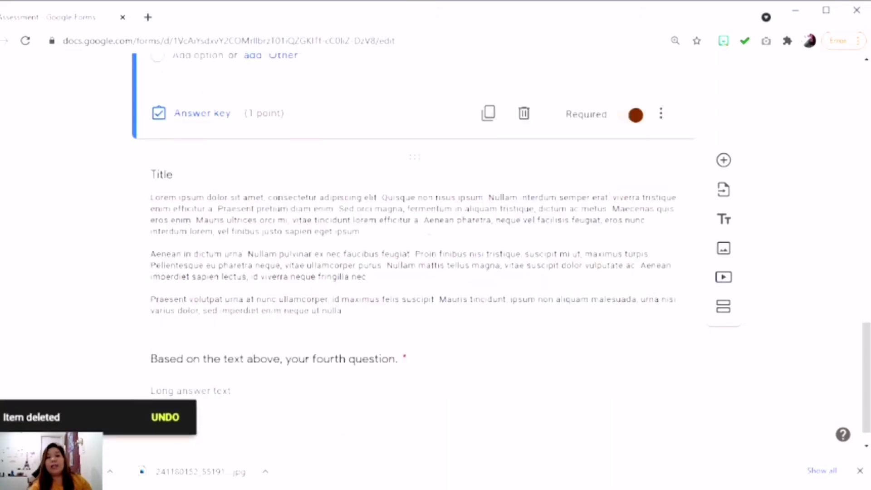
{"action": "left_click", "coordinate": [454, 263]}
{"action": "key", "text": "ctrl+a"}
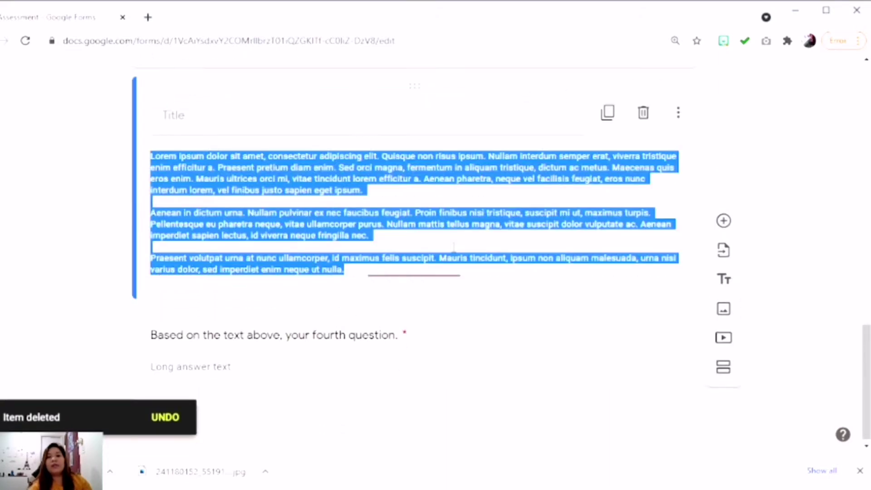
{"action": "left_click", "coordinate": [644, 114]}
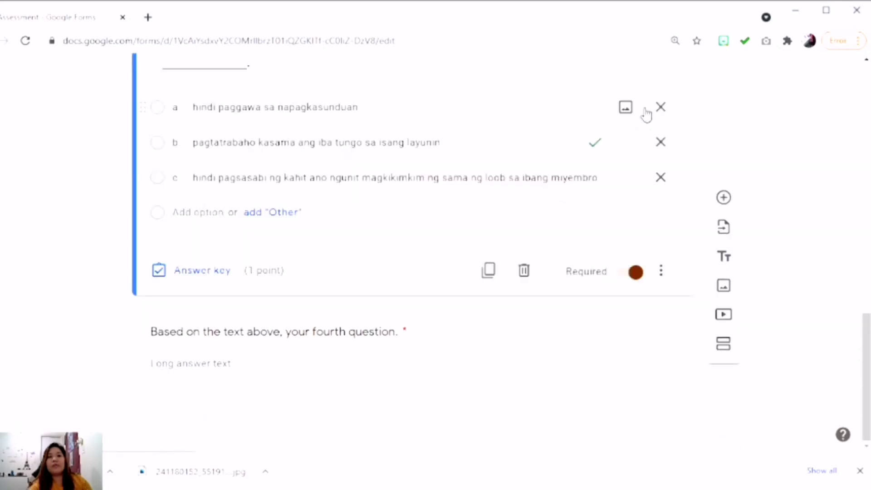
{"action": "left_click", "coordinate": [381, 357]}
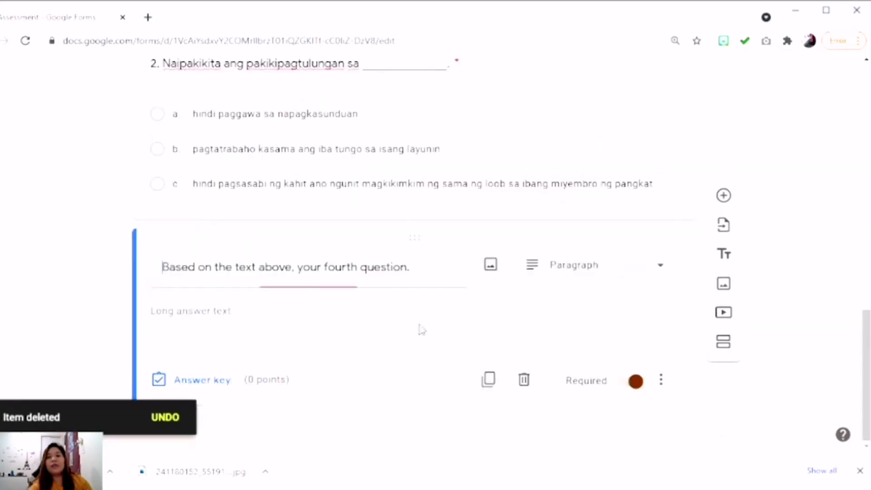
{"action": "left_click", "coordinate": [524, 378]}
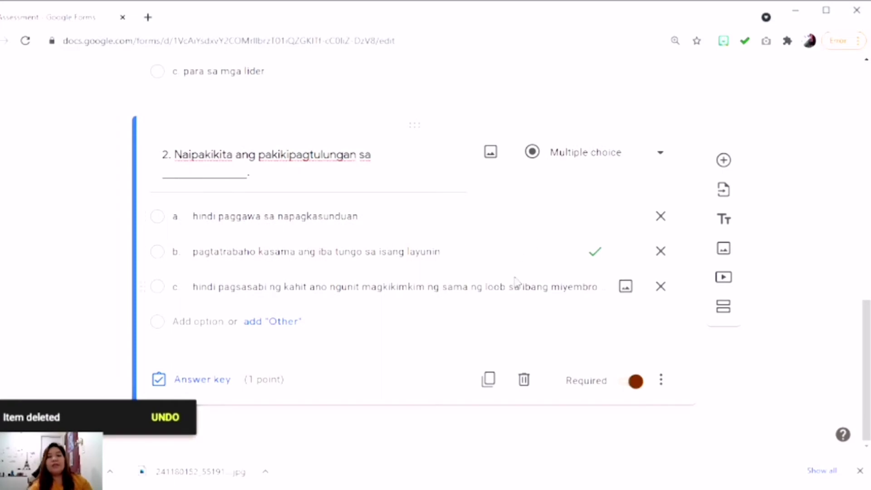
- Add three blank multiple-choice questions after question 2
{"action": "scroll", "coordinate": [503, 273], "scroll_direction": "up", "scroll_amount": 9}
{"action": "scroll", "coordinate": [503, 273], "scroll_direction": "down", "scroll_amount": 9}
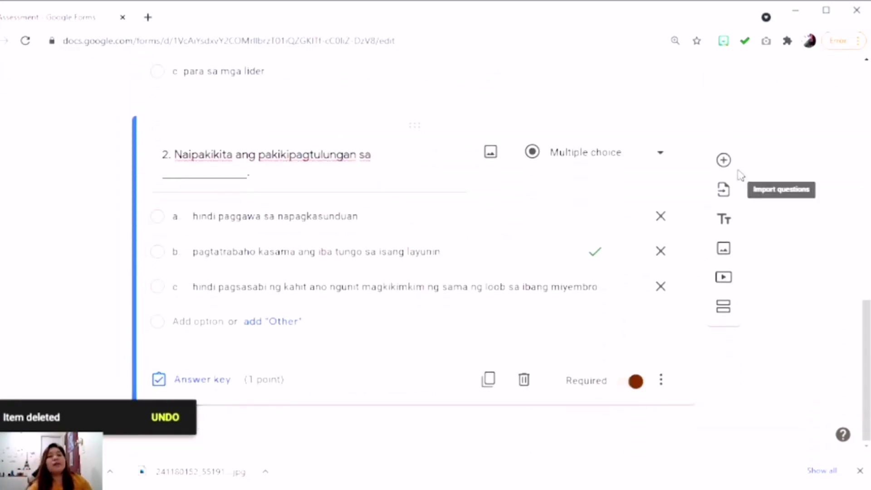
{"action": "scroll", "coordinate": [721, 170], "scroll_direction": "up", "scroll_amount": 9}
{"action": "scroll", "coordinate": [661, 340], "scroll_direction": "down", "scroll_amount": 9}
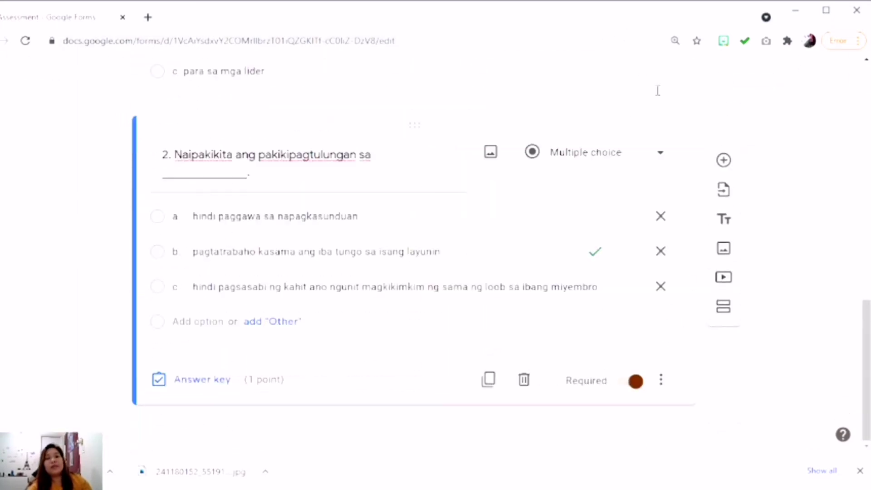
{"action": "left_click", "coordinate": [723, 160]}
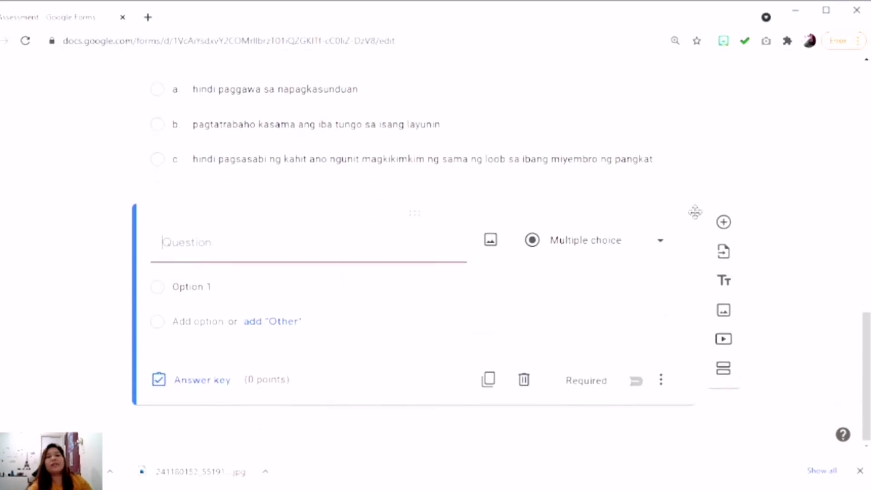
{"action": "left_click", "coordinate": [721, 227]}
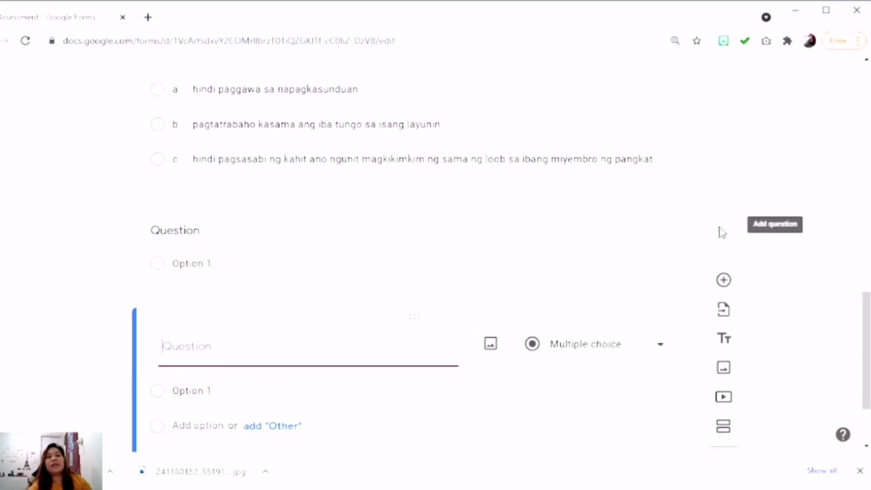
{"action": "left_click", "coordinate": [724, 286]}
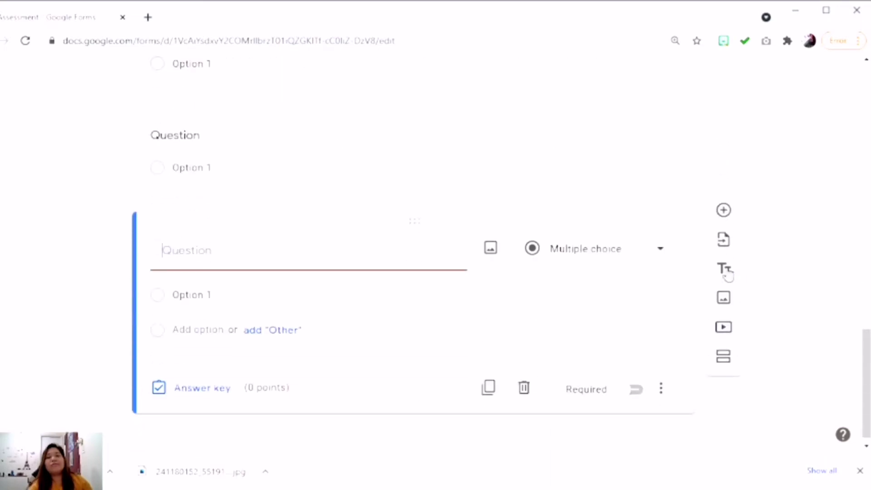
- Enter "3. Sa paggawa ng mga pasiya, dapat _____________." as the text of the first blank question
{"action": "scroll", "coordinate": [493, 258], "scroll_direction": "up", "scroll_amount": 20}
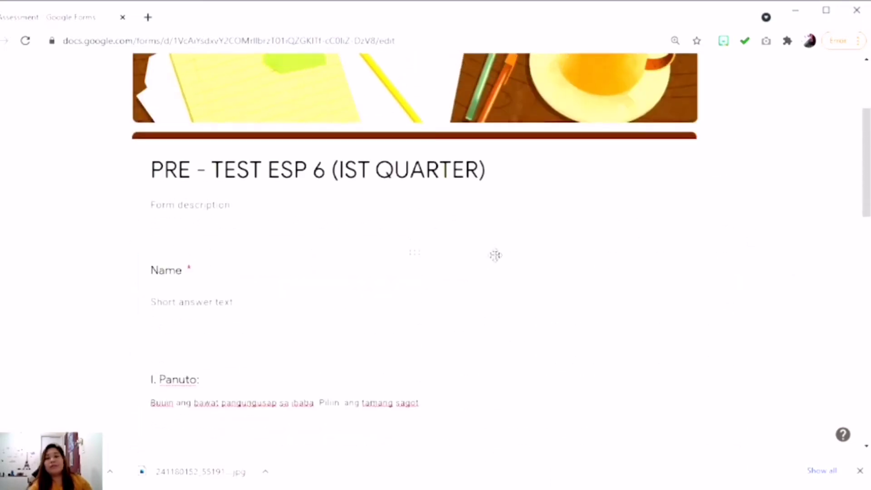
{"action": "scroll", "coordinate": [494, 256], "scroll_direction": "down", "scroll_amount": 10}
{"action": "scroll", "coordinate": [495, 258], "scroll_direction": "down", "scroll_amount": 8}
{"action": "scroll", "coordinate": [278, 236], "scroll_direction": "up", "scroll_amount": 6}
{"action": "scroll", "coordinate": [272, 286], "scroll_direction": "down", "scroll_amount": 2}
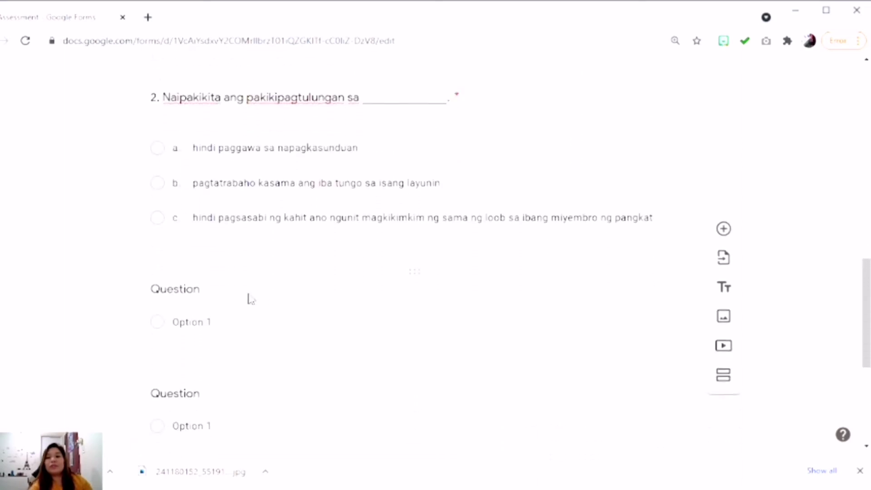
{"action": "left_click", "coordinate": [185, 292]}
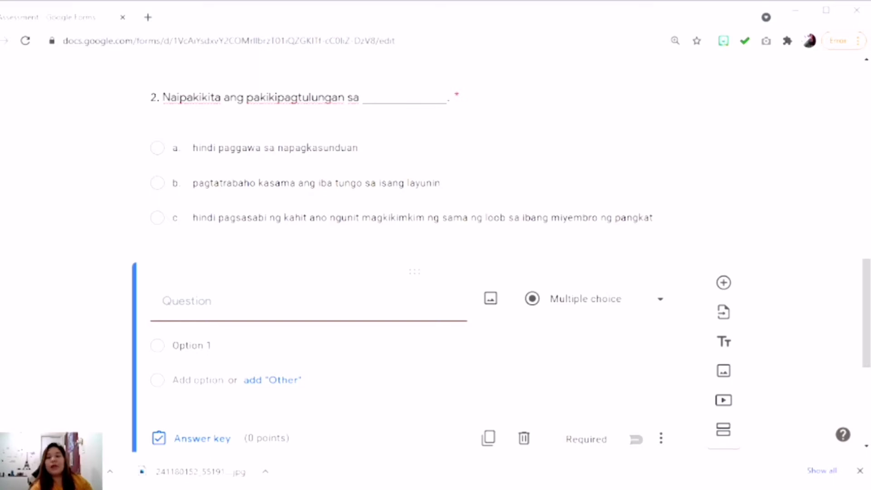
{"action": "type", "text": "3. Sa paggawa ng mga pasiya, dapat _____________."}
- Give question 3 two options: "a. sinusunod ang sariling kagustuhan" and "b. hinahayaan ang iba na magpasiya para sa lahat"
{"action": "scroll", "coordinate": [420, 318], "scroll_direction": "down", "scroll_amount": 2}
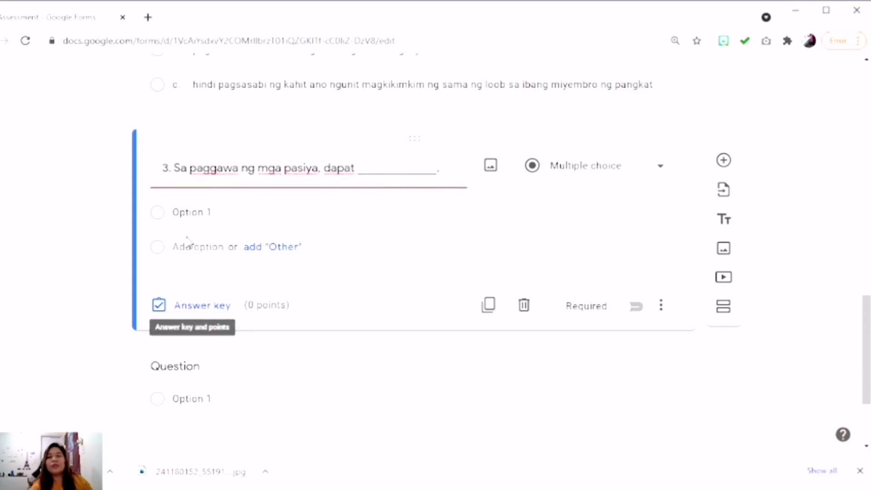
{"action": "left_click", "coordinate": [177, 212]}
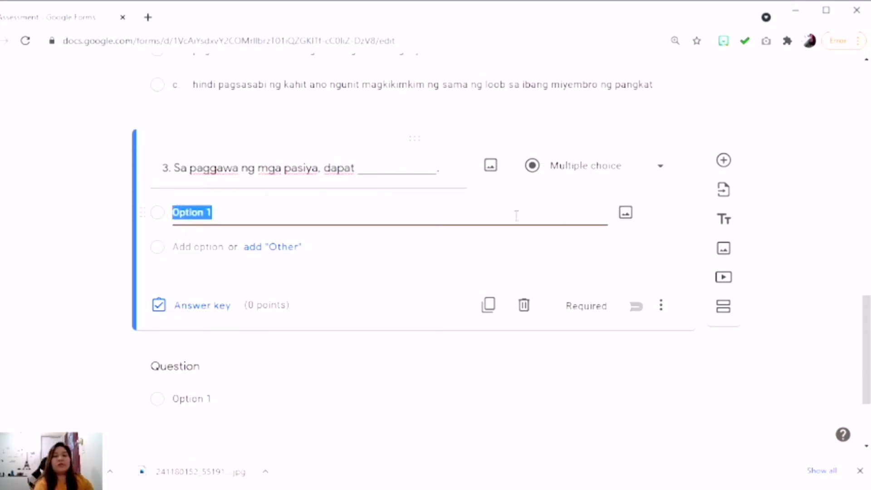
{"action": "key", "text": "Return"}
{"action": "left_click", "coordinate": [226, 214]}
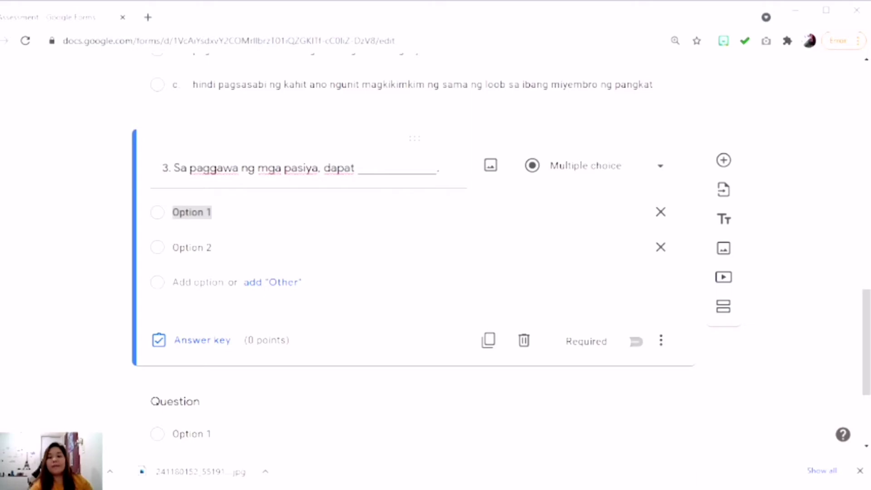
{"action": "key", "text": "alt+Tab"}
{"action": "type", "text": "a.\tsinusunod ang sariling kagustuhan"}
{"action": "left_click", "coordinate": [228, 246]}
{"action": "key", "text": "alt+Tab"}
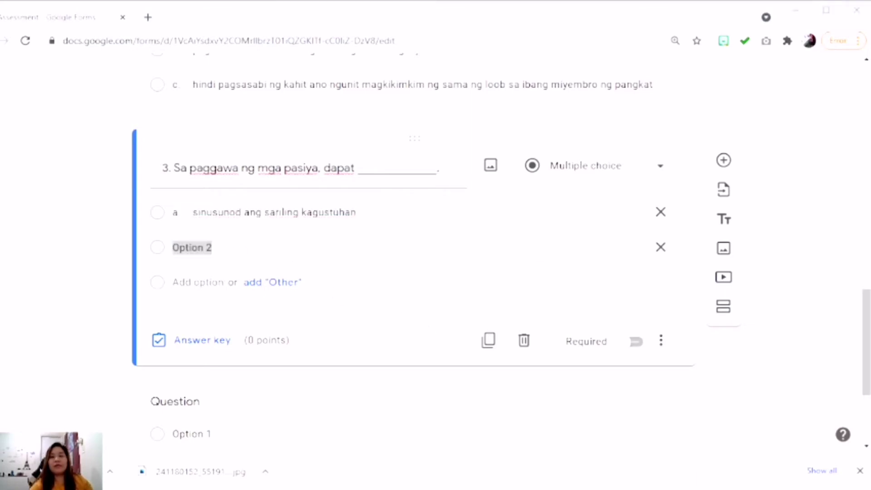
{"action": "key", "text": "alt+Tab"}
{"action": "type", "text": "b. hinahayaan ang iba na magpasiya para sa lahat"}
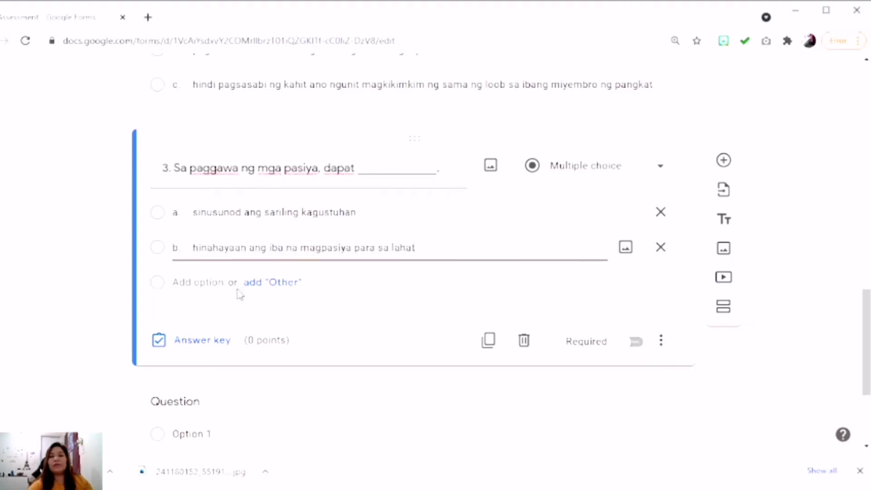
{"action": "left_click", "coordinate": [271, 282]}
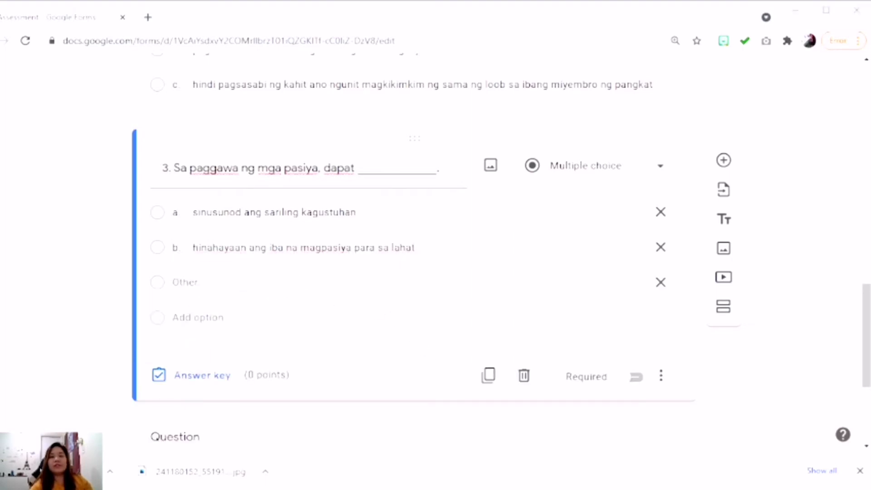
{"action": "key", "text": "alt+Tab"}
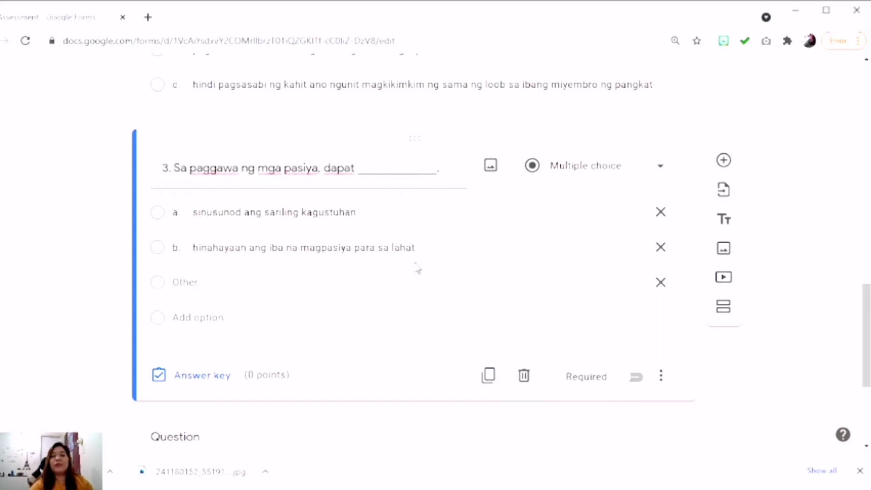
{"action": "left_click", "coordinate": [660, 282]}
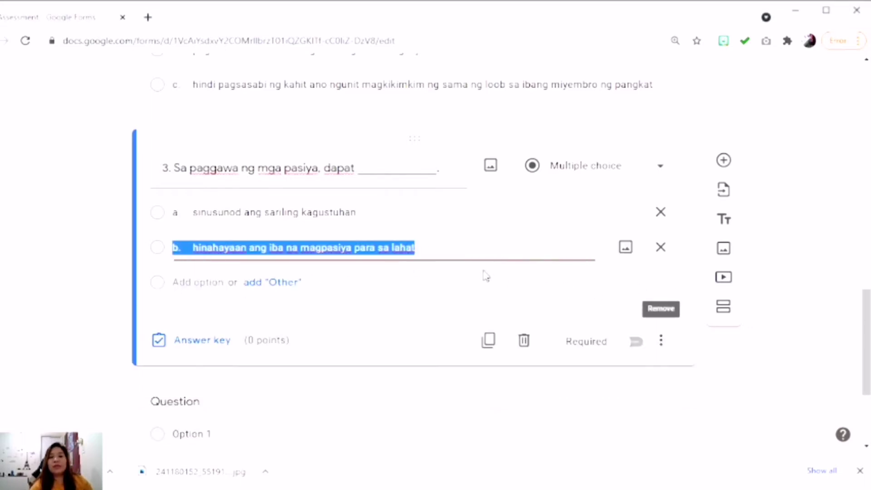
- Add the option "c. nagpapakita ng pagkamakatwiran sa mga maapektuhan ng pasiya" to question 3 and make the question required
{"action": "left_click", "coordinate": [434, 246]}
{"action": "key", "text": "Return"}
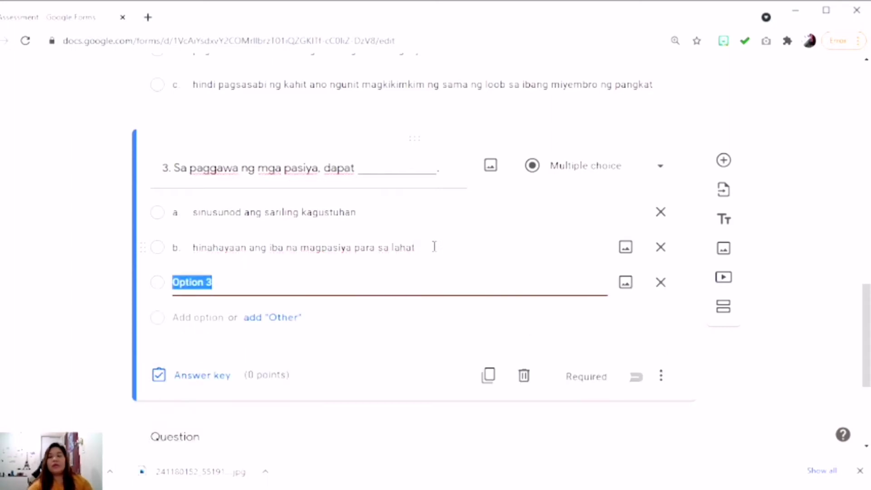
{"action": "type", "text": "c.\tnagpapakita ng pagkamakatwiran sa mga maapektuhan ng pasiya"}
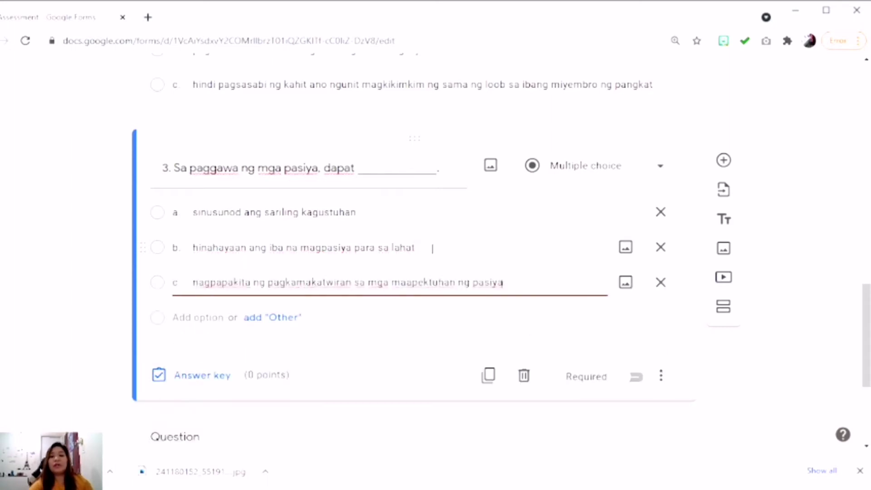
{"action": "left_click", "coordinate": [631, 378]}
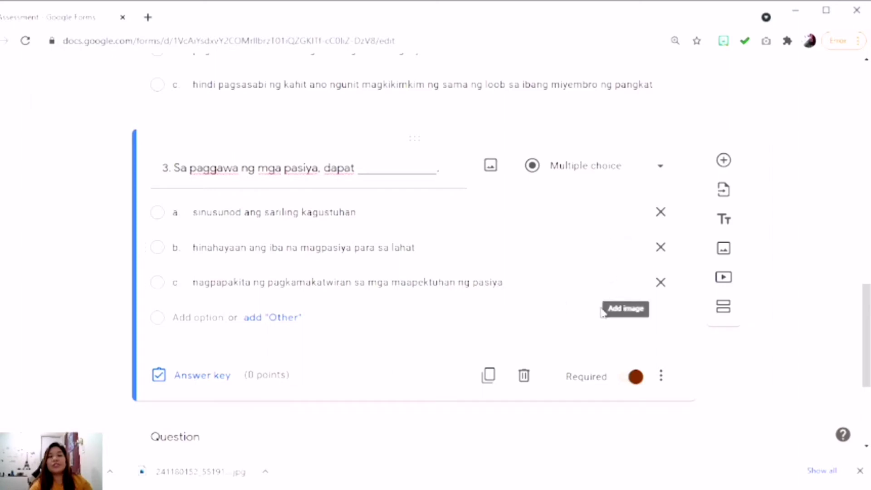
- Set question 3's answer key to option c, "nagpapakita ng pagkamakatwiran sa mga maapektuhan ng pasiya", worth 1 point
{"action": "left_click", "coordinate": [194, 376]}
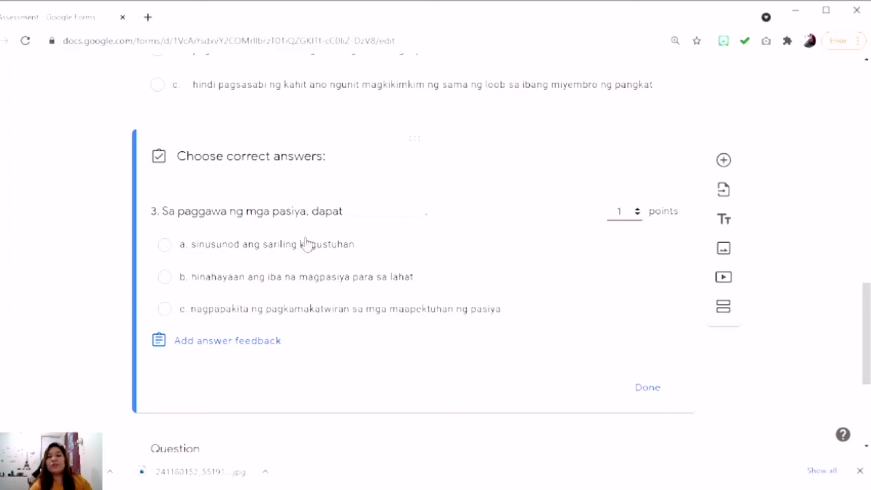
{"action": "left_click", "coordinate": [166, 309]}
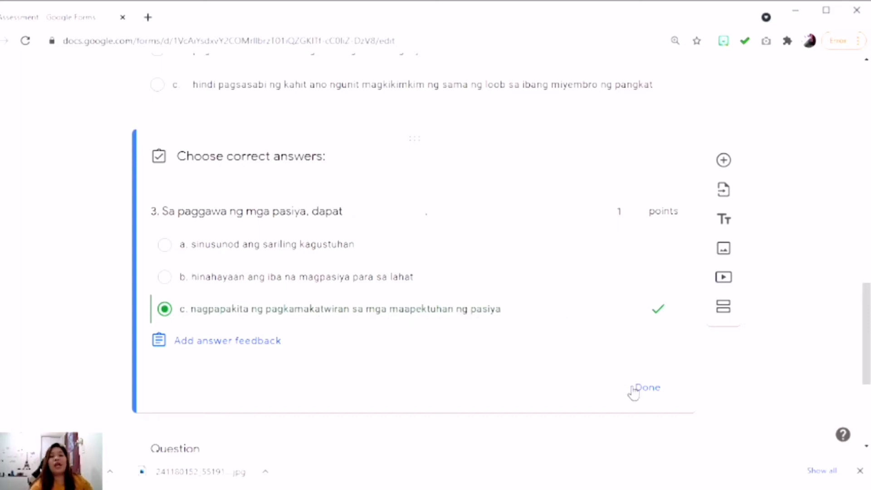
{"action": "scroll", "coordinate": [454, 309], "scroll_direction": "down", "scroll_amount": 2}
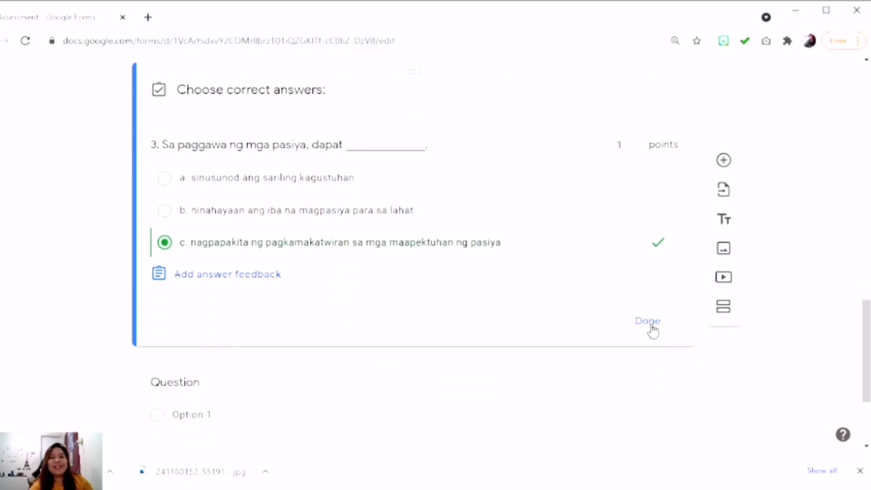
{"action": "left_click", "coordinate": [635, 331]}
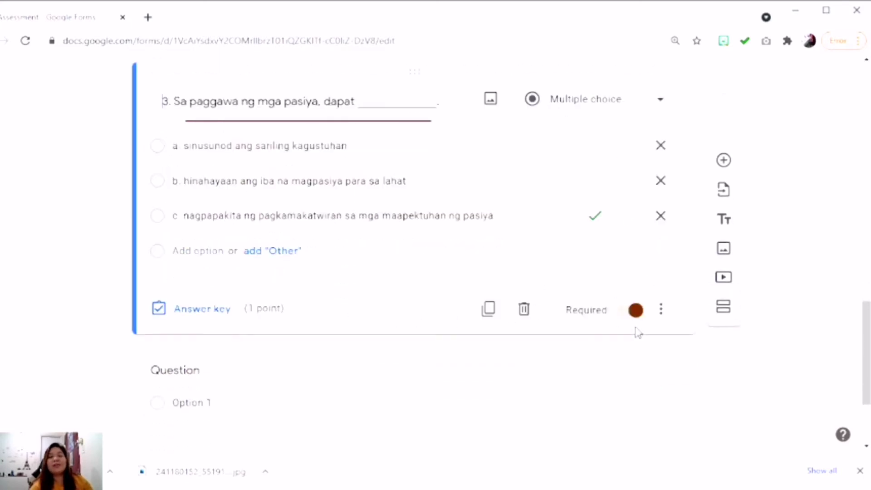
{"action": "scroll", "coordinate": [623, 281], "scroll_direction": "up", "scroll_amount": 2}
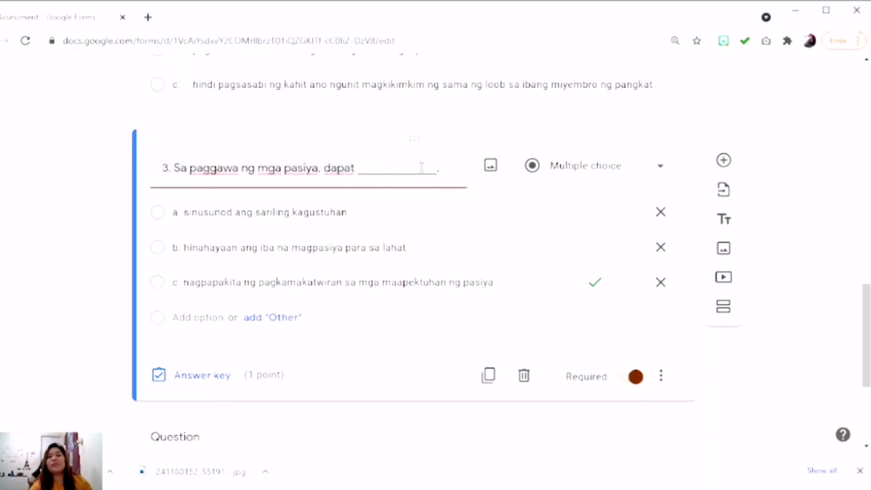
- Enter "4. Tumutukoy sa __________ ang mapanuring pag-iisip." as the next blank question's text and make it required
{"action": "scroll", "coordinate": [406, 200], "scroll_direction": "down", "scroll_amount": 6}
{"action": "left_click", "coordinate": [199, 243]}
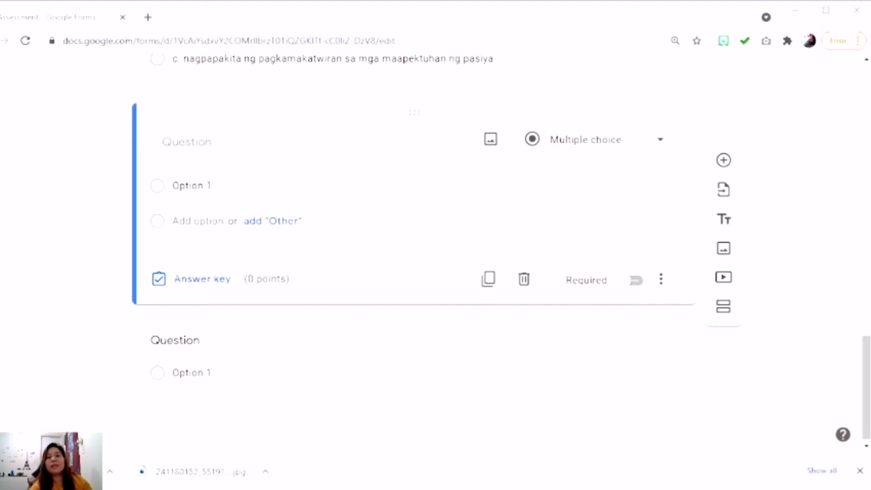
{"action": "key", "text": "alt+Tab"}
{"action": "type", "text": ". Tumutukoy sa __________ ang mapanuring pag-iisip."}
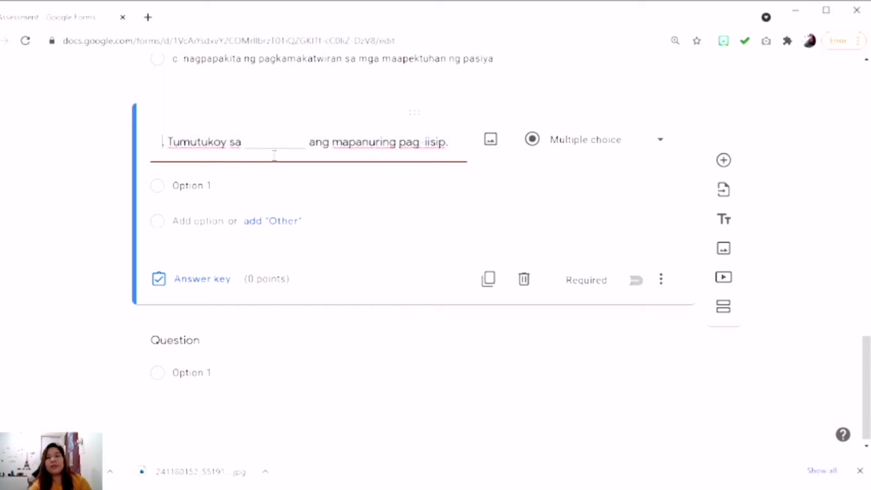
{"action": "scroll", "coordinate": [283, 181], "scroll_direction": "up", "scroll_amount": 1}
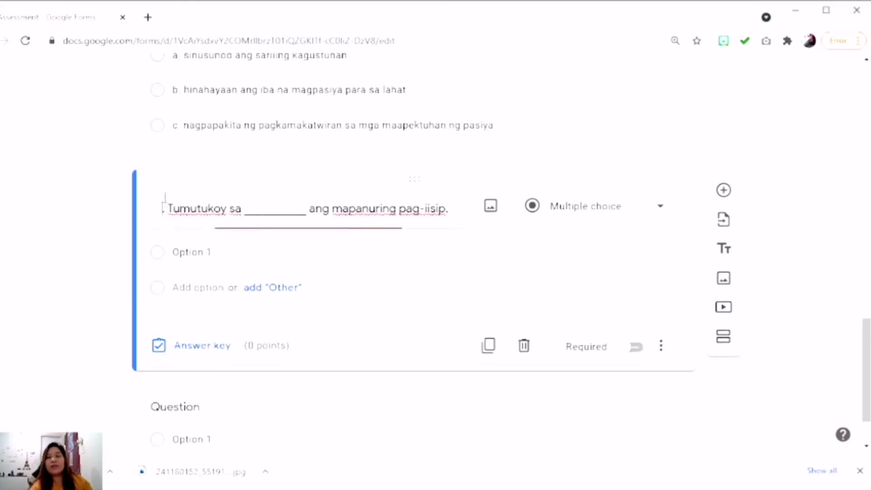
{"action": "type", "text": "4"}
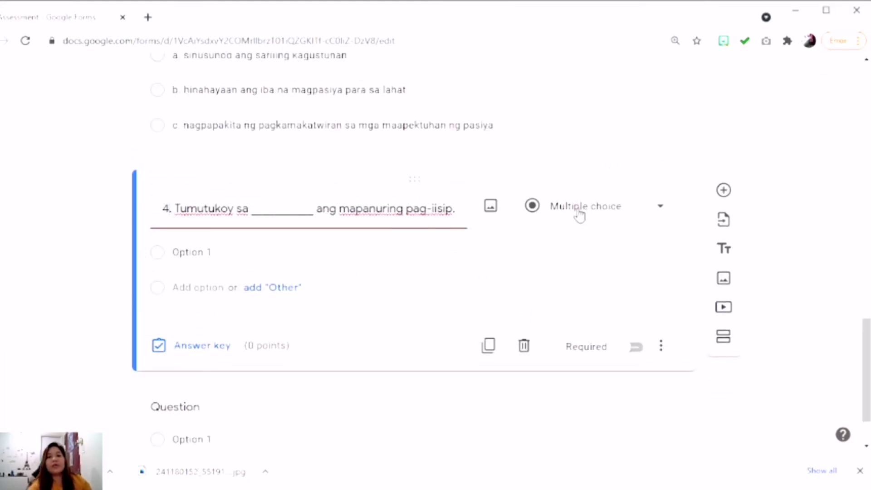
{"action": "left_click", "coordinate": [634, 347]}
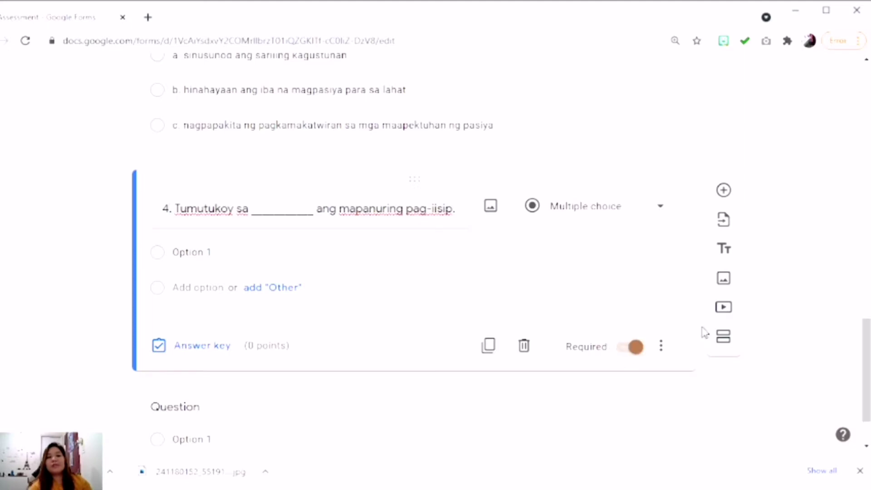
- Add a second option to question 4 and fill the first with "a. pagtatago ng mga detalye ng isang suliranin"
{"action": "scroll", "coordinate": [409, 277], "scroll_direction": "down", "scroll_amount": 1}
{"action": "left_click", "coordinate": [291, 199]}
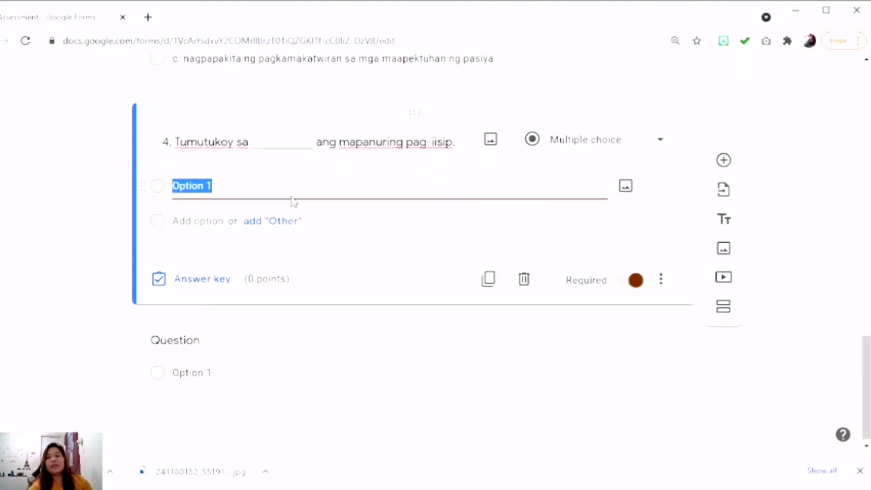
{"action": "key", "text": "Return"}
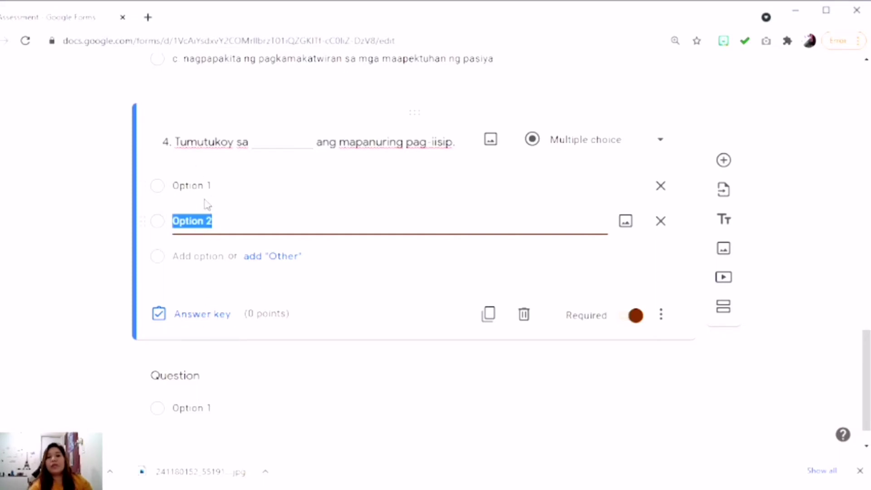
{"action": "left_click", "coordinate": [195, 186]}
{"action": "left_click", "coordinate": [330, 258]}
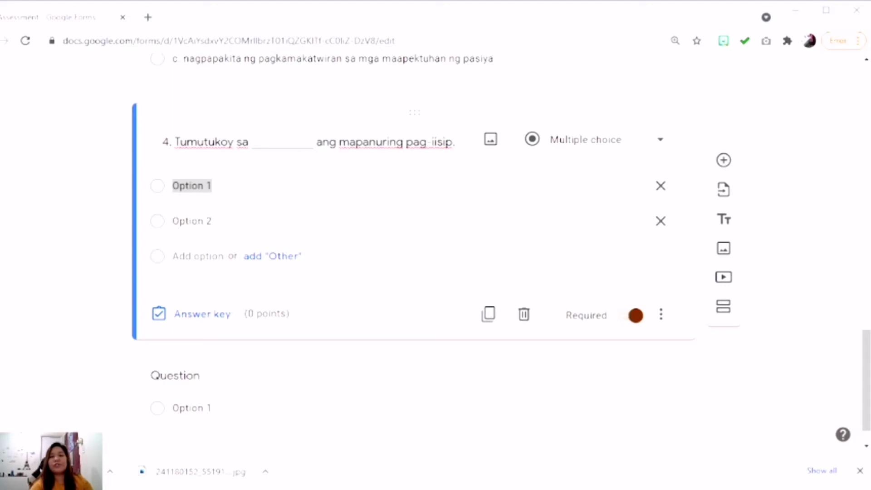
{"action": "left_click", "coordinate": [191, 186]}
{"action": "type", "text": "a\tpagtatago ng mga detalye ng isang suliranin"}
- Give question 4 the options "b. pagtatanong sa iyong guro ng kaniyang opinyon" and "c. pag-aaral mabuti sa mga patunay bago gumawa ng isang pasiya"
{"action": "left_click", "coordinate": [226, 222]}
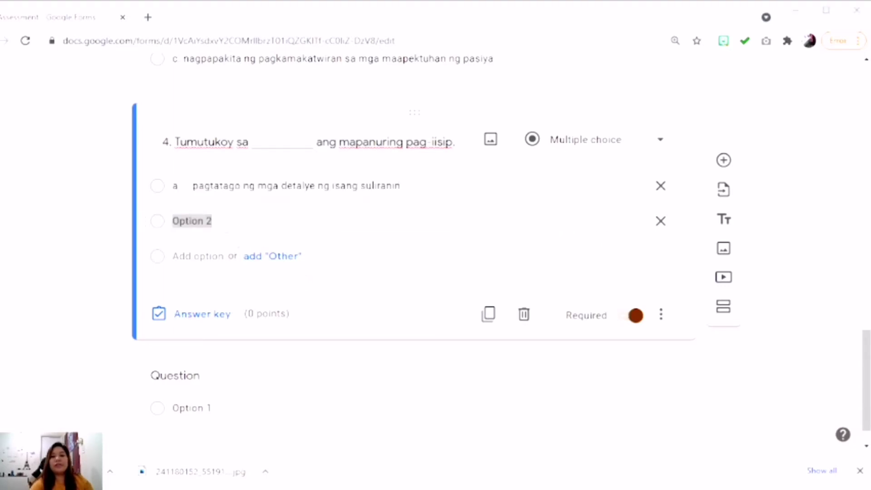
{"action": "key", "text": "alt+Tab"}
{"action": "type", "text": "b. pagtatanong sa iyong guro ng kaniyang opinyon"}
{"action": "key", "text": "Return"}
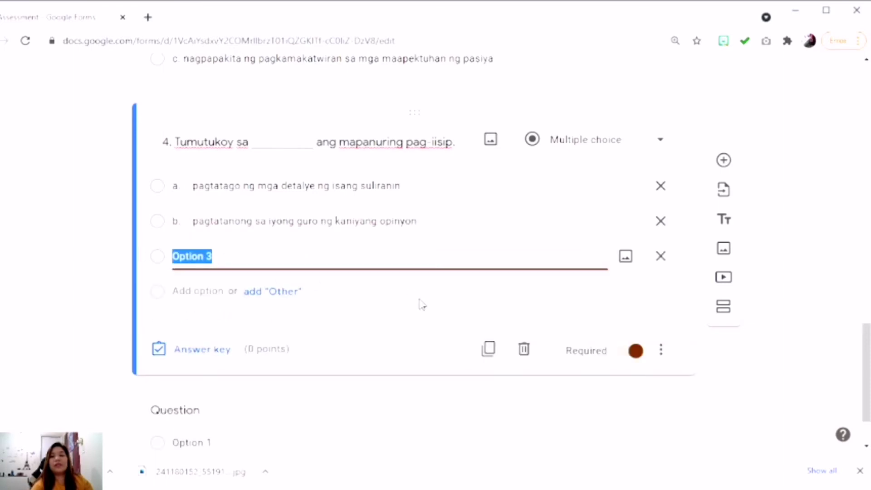
{"action": "key", "text": "alt+Tab"}
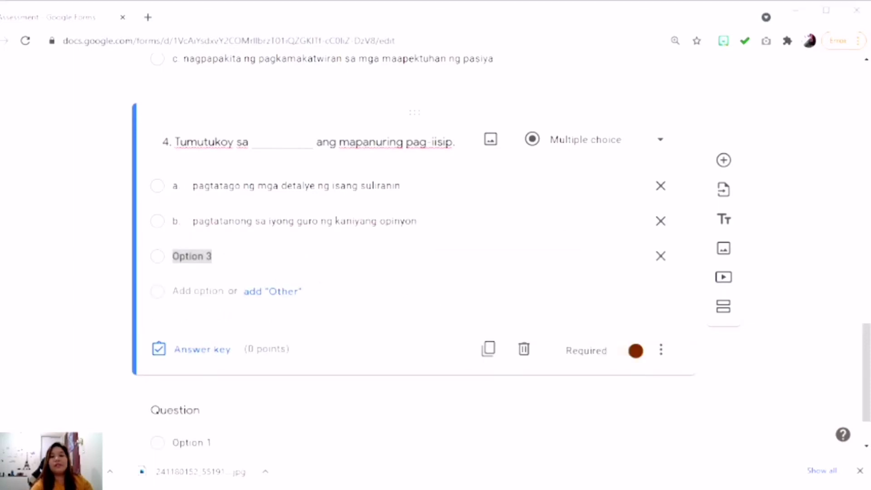
{"action": "key", "text": "alt+Tab"}
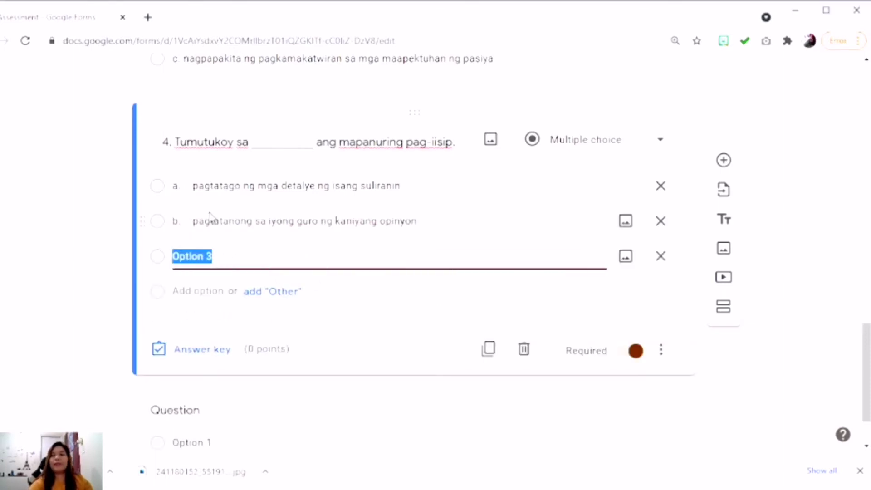
{"action": "type", "text": "c. pag-aaral mabuti sa mga patunay bago gumawa ng isang pasiya"}
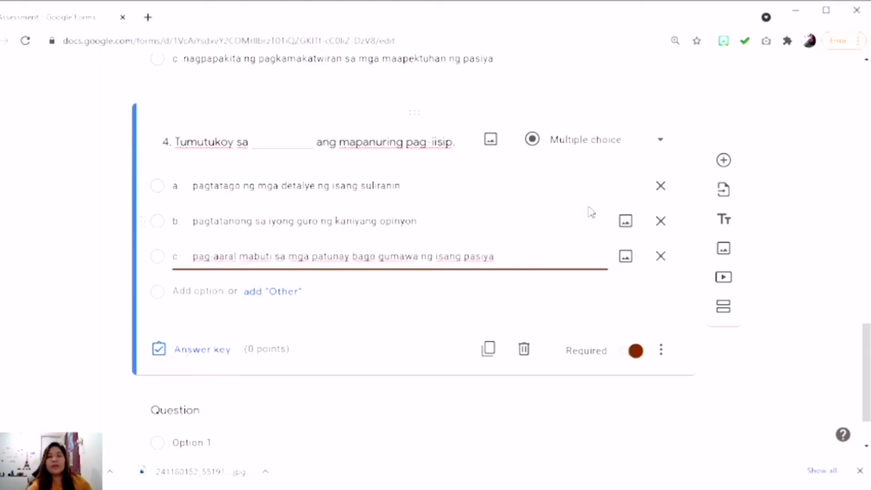
- Set question 4's answer key to option a, "pagtatago ng mga detalye ng isang suliranin", worth 1 point
{"action": "left_click", "coordinate": [206, 351]}
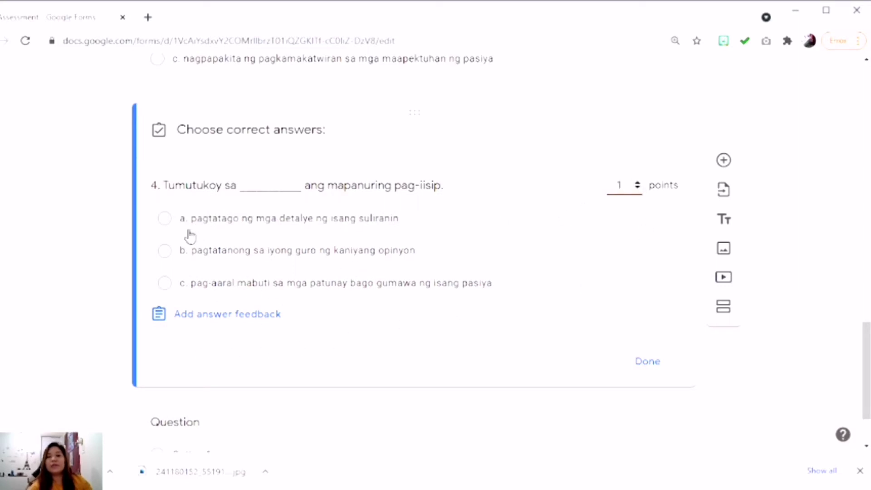
{"action": "left_click", "coordinate": [165, 219]}
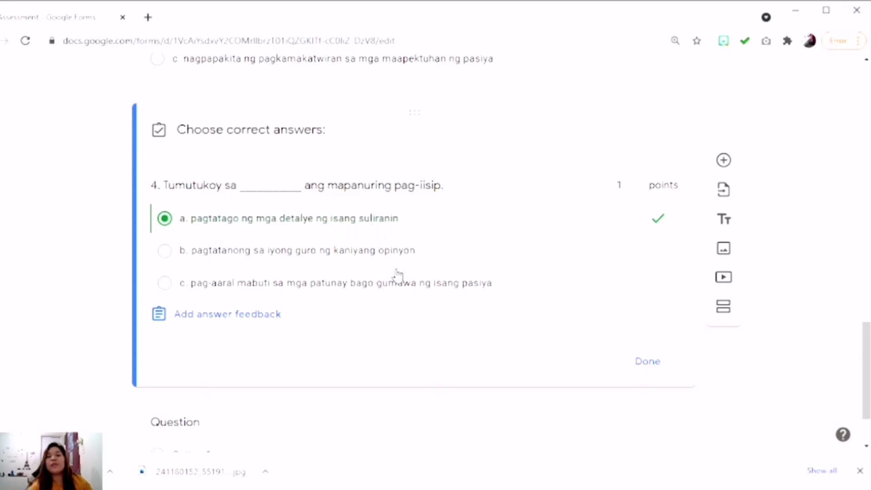
{"action": "left_click", "coordinate": [646, 362]}
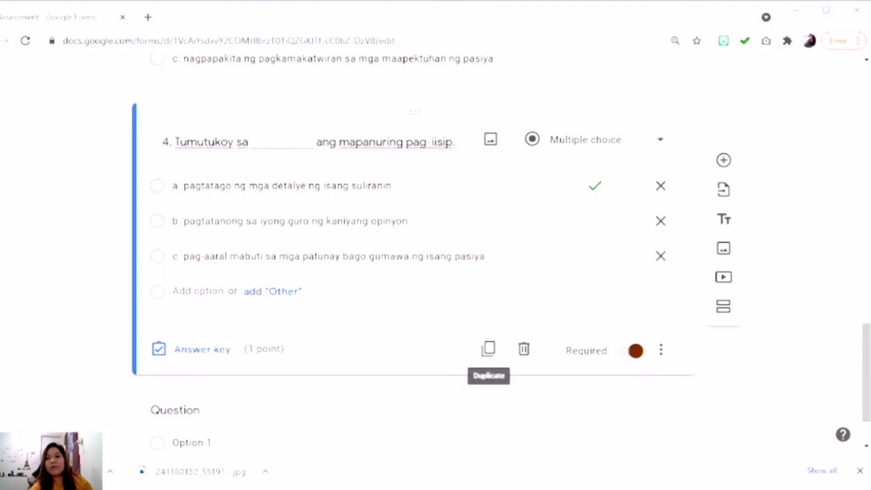
- Change question 4's correct answer to option c, "pag-aaral mabuti sa mga patunay bago gumawa ng isang pasiya"
{"action": "triple_click", "coordinate": [235, 142]}
{"action": "scroll", "coordinate": [327, 222], "scroll_direction": "up", "scroll_amount": 3}
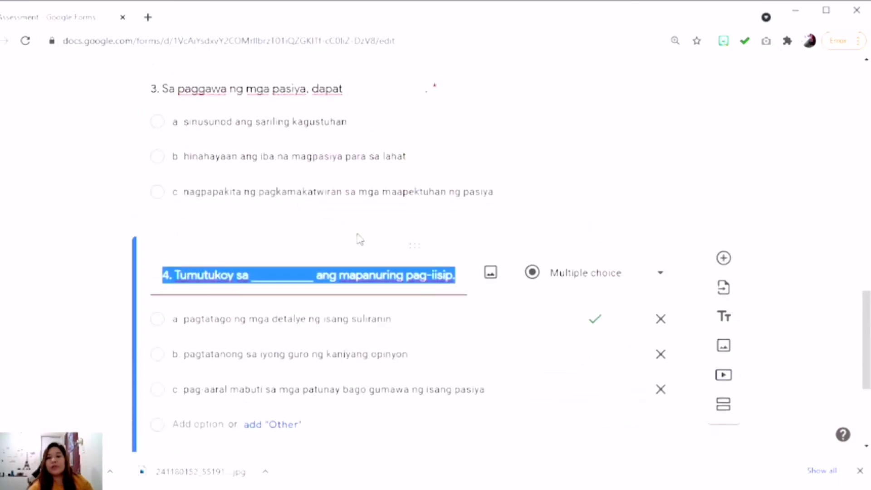
{"action": "scroll", "coordinate": [315, 306], "scroll_direction": "down", "scroll_amount": 1}
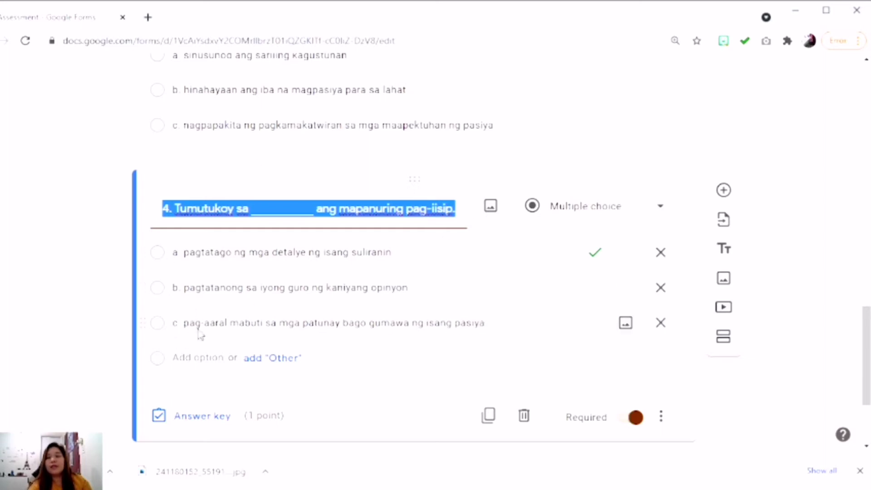
{"action": "left_click", "coordinate": [193, 416]}
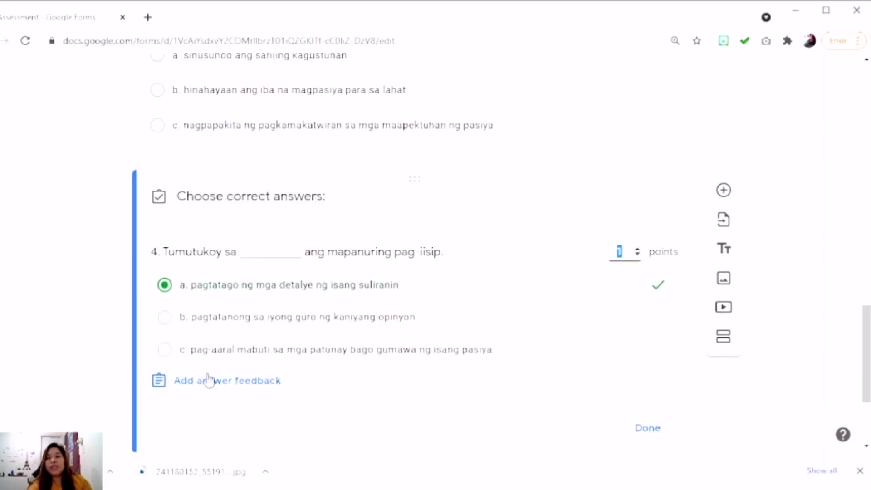
{"action": "left_click", "coordinate": [165, 286]}
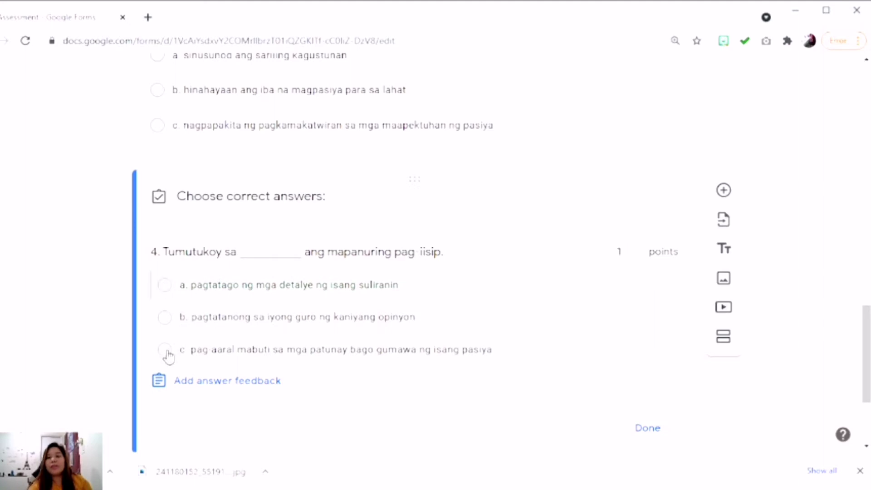
{"action": "left_click", "coordinate": [165, 349]}
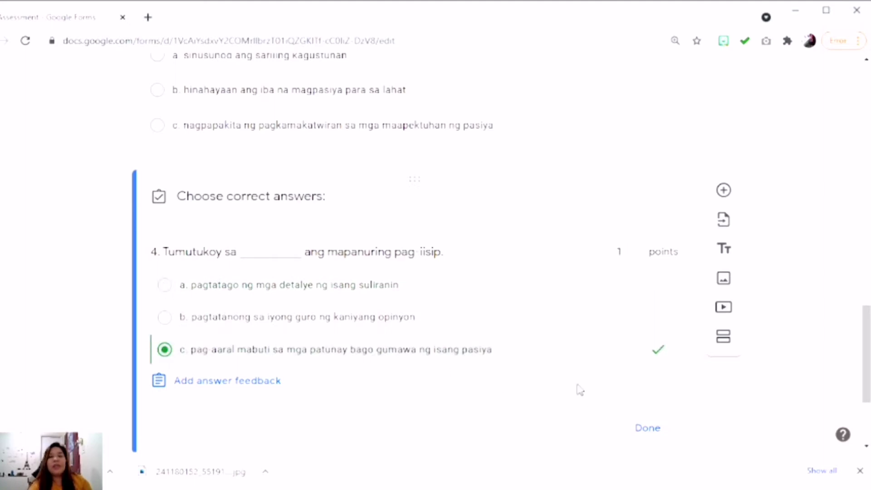
{"action": "left_click", "coordinate": [658, 436]}
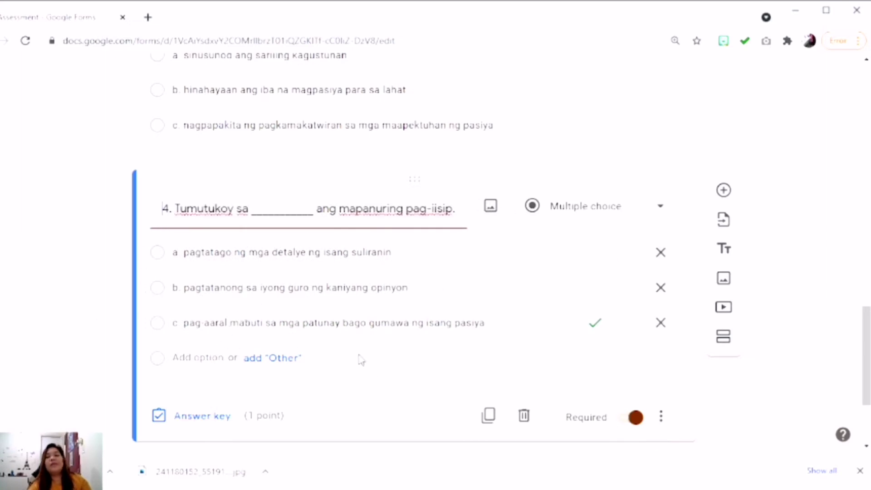
- Try marking options b and a as additional correct answers for question 4, and clear both marks again
{"action": "left_click", "coordinate": [195, 416]}
{"action": "left_click", "coordinate": [164, 316]}
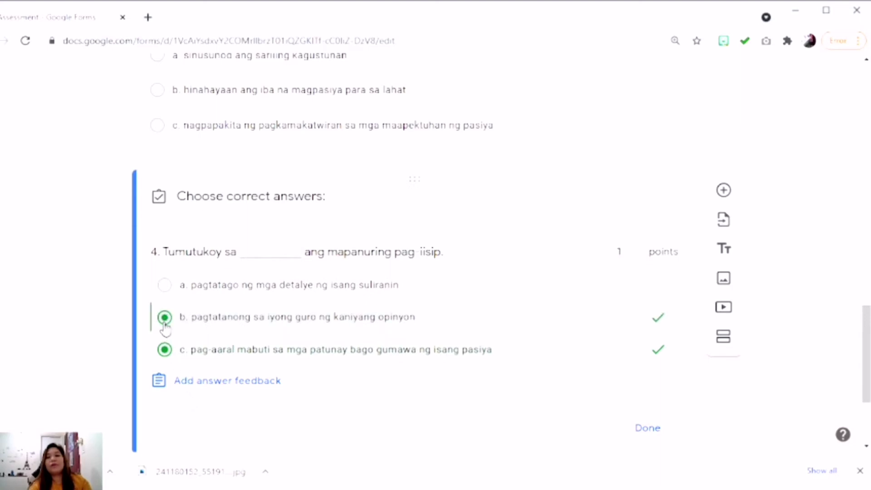
{"action": "left_click", "coordinate": [164, 284]}
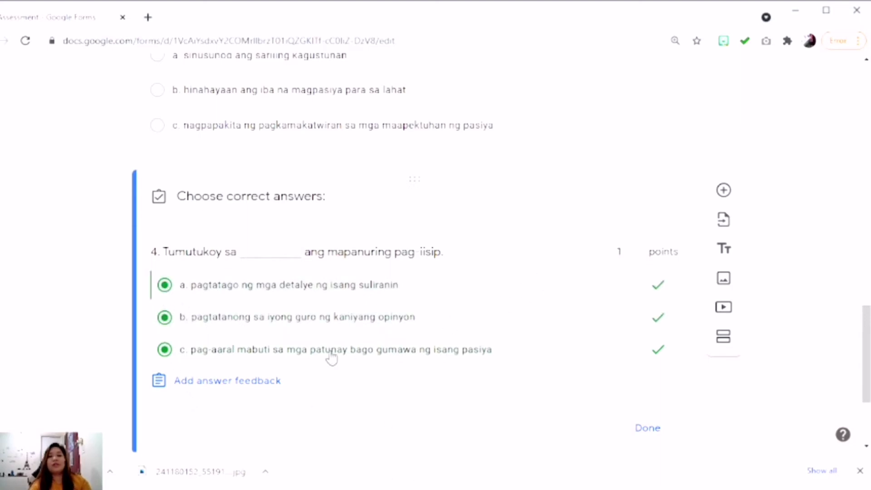
{"action": "left_click", "coordinate": [165, 286]}
{"action": "left_click", "coordinate": [165, 317]}
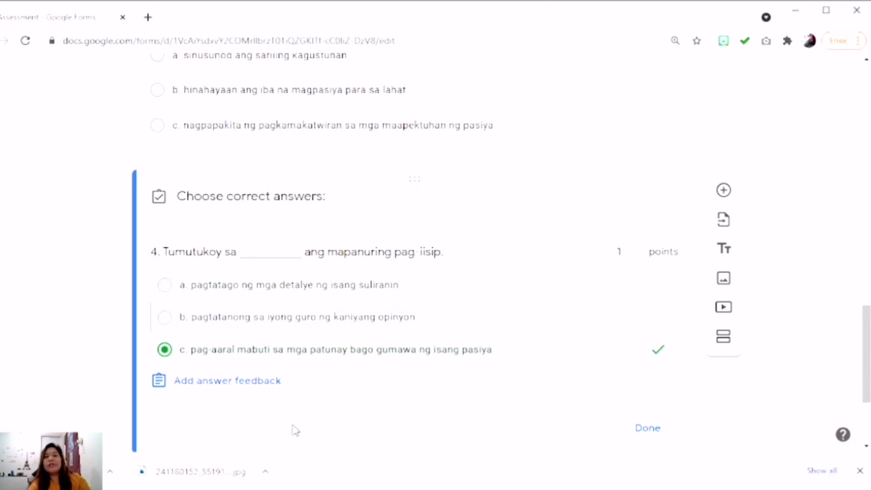
{"action": "left_click", "coordinate": [647, 428]}
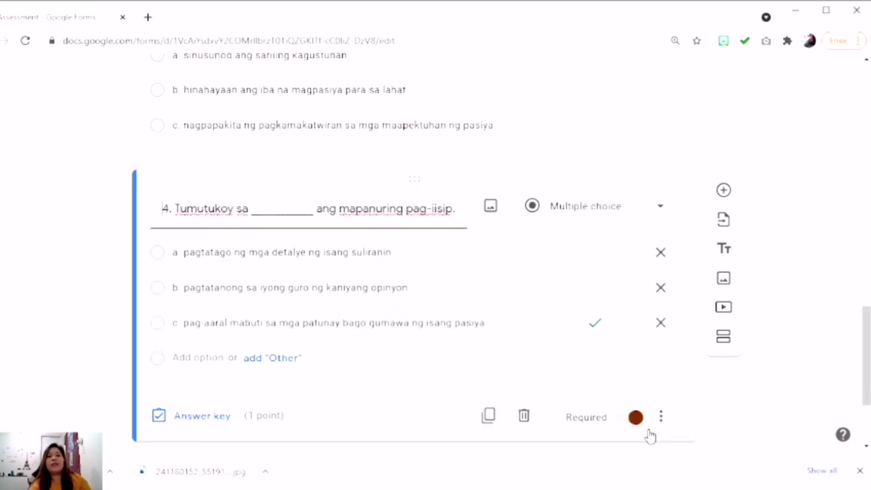
{"action": "scroll", "coordinate": [422, 288], "scroll_direction": "down", "scroll_amount": 3}
{"action": "scroll", "coordinate": [438, 290], "scroll_direction": "up", "scroll_amount": 3}
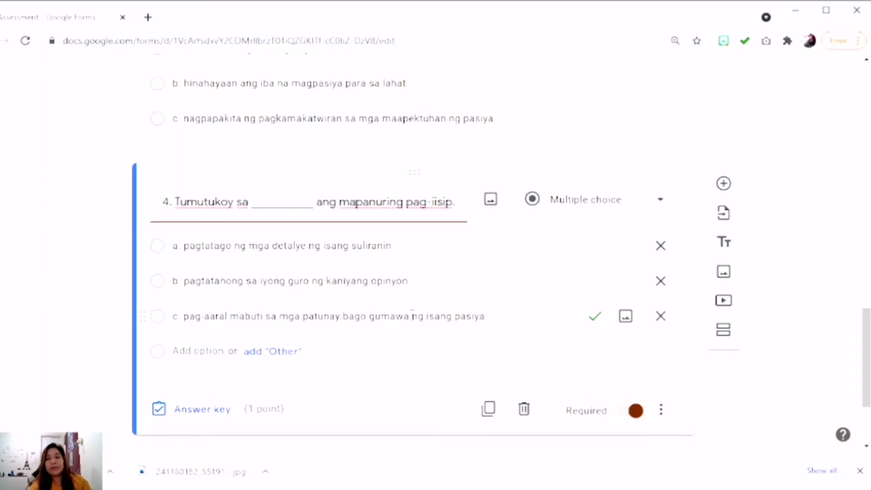
- Enter "5. Sa pagbuo ng pasiya, kailangan mong _______________." as the next multiple-choice question and make it required
{"action": "scroll", "coordinate": [285, 375], "scroll_direction": "down", "scroll_amount": 3}
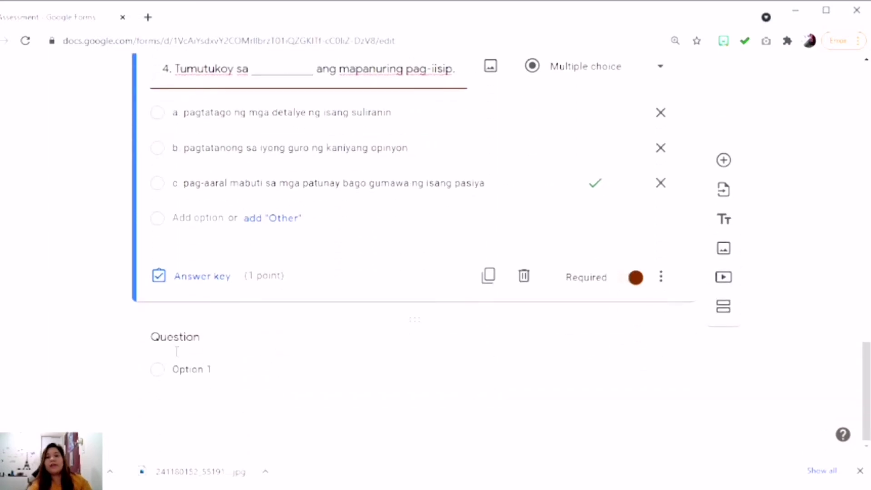
{"action": "left_click", "coordinate": [179, 343]}
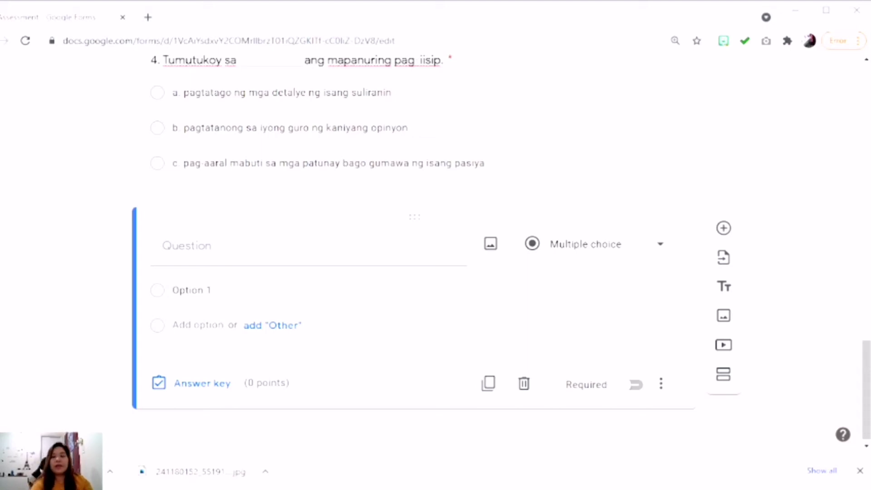
{"action": "type", "text": "5. Sa pagbuo ng pasiya, kailangan mong _______________."}
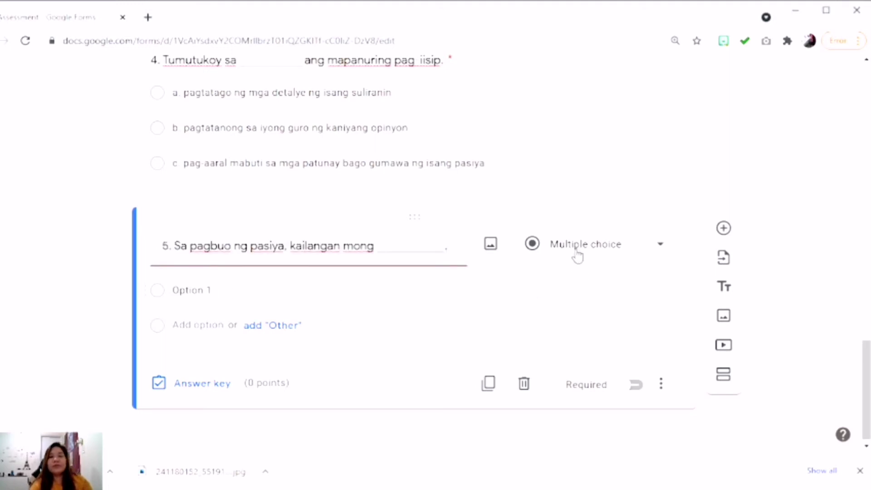
{"action": "left_click", "coordinate": [632, 390]}
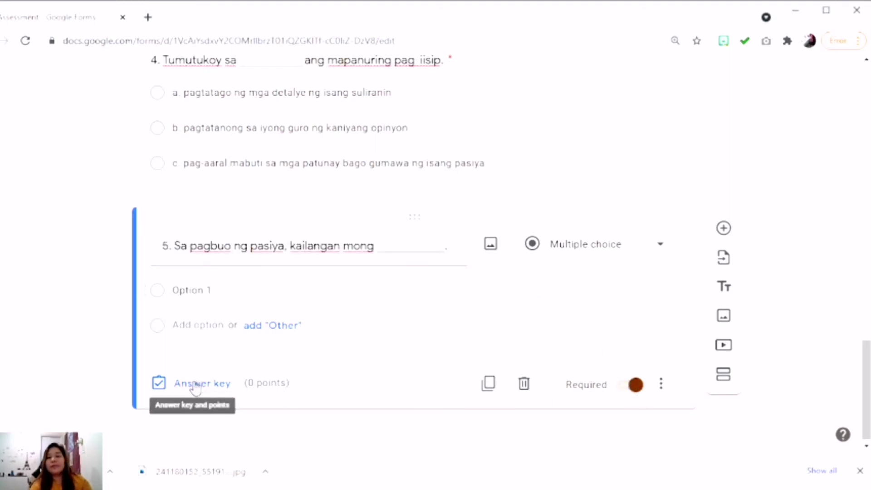
- Give question 5 the options "a. magkaroon ng patunay" and "b. ipilit ang iyong opinyon"
{"action": "left_click", "coordinate": [159, 297]}
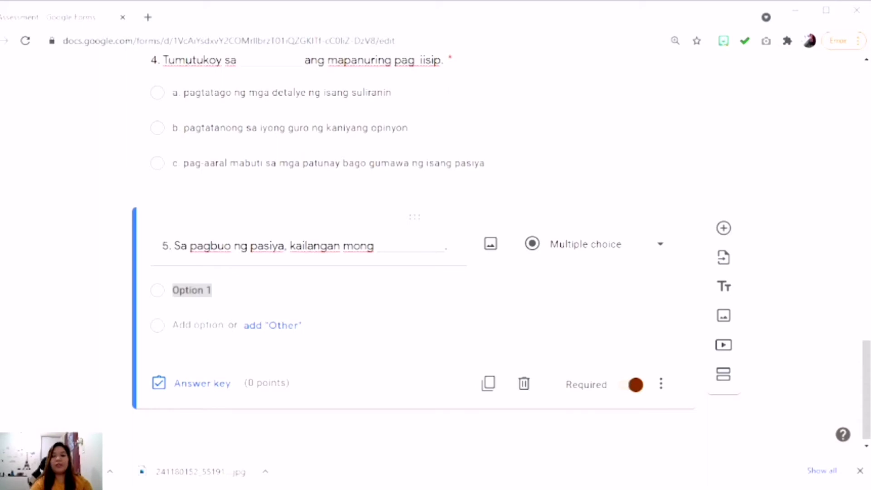
{"action": "key", "text": "alt+Tab"}
{"action": "type", "text": "a.\tmagkaroon ng patunay"}
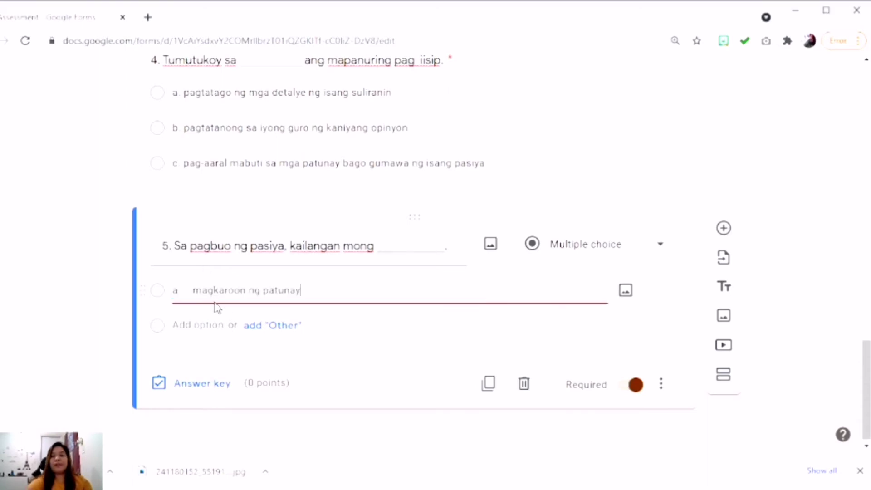
{"action": "left_click", "coordinate": [193, 324]}
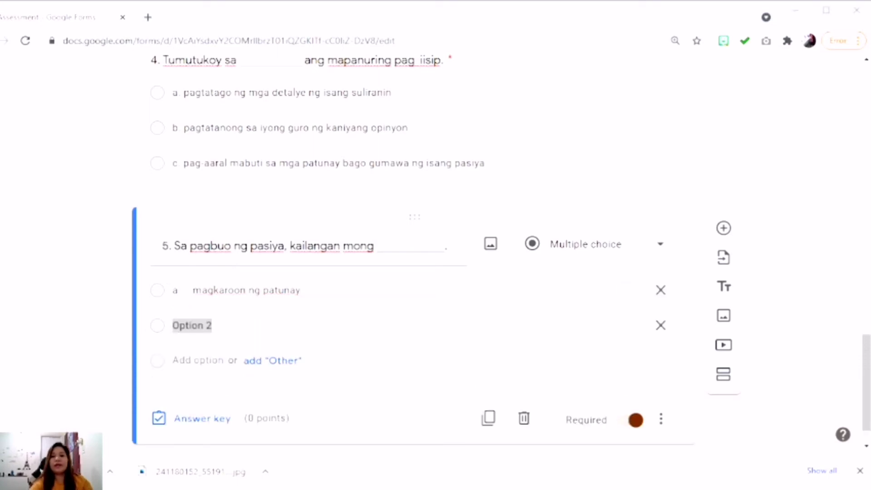
{"action": "key", "text": "alt+Tab"}
{"action": "type", "text": "b. ipilit ang iyong opinyon"}
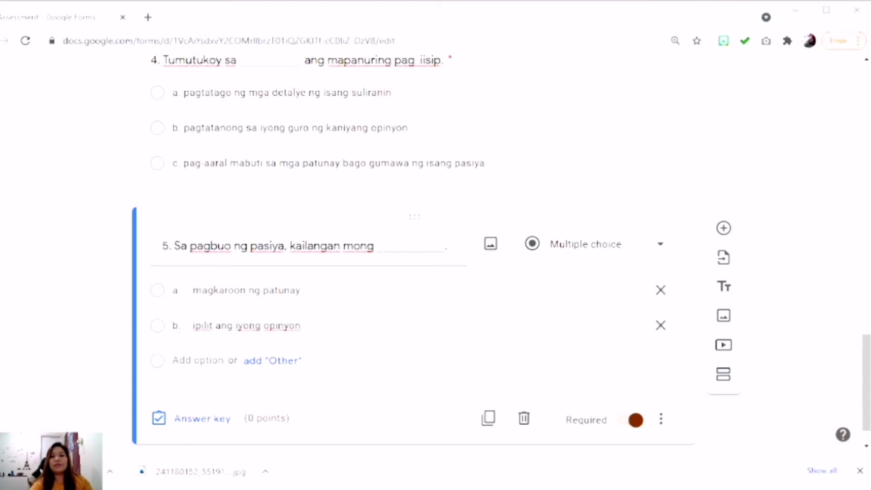
{"action": "left_click", "coordinate": [256, 364]}
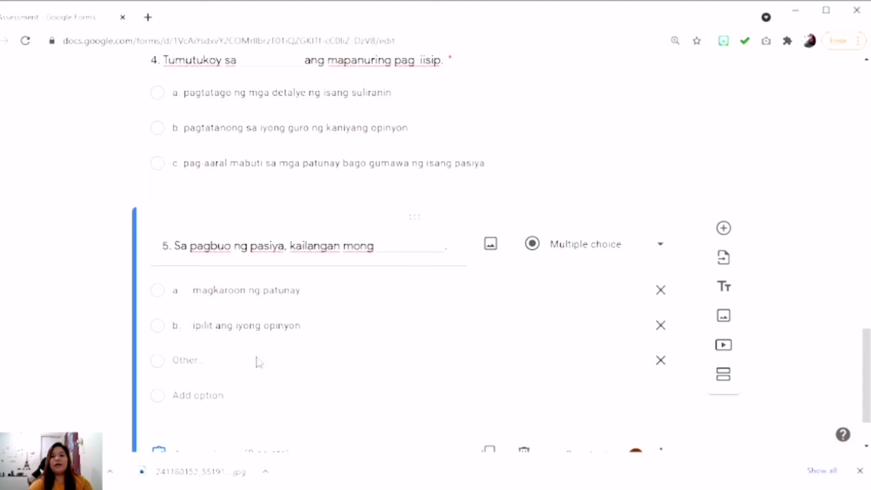
{"action": "left_click", "coordinate": [252, 325]}
{"action": "left_click", "coordinate": [673, 373]}
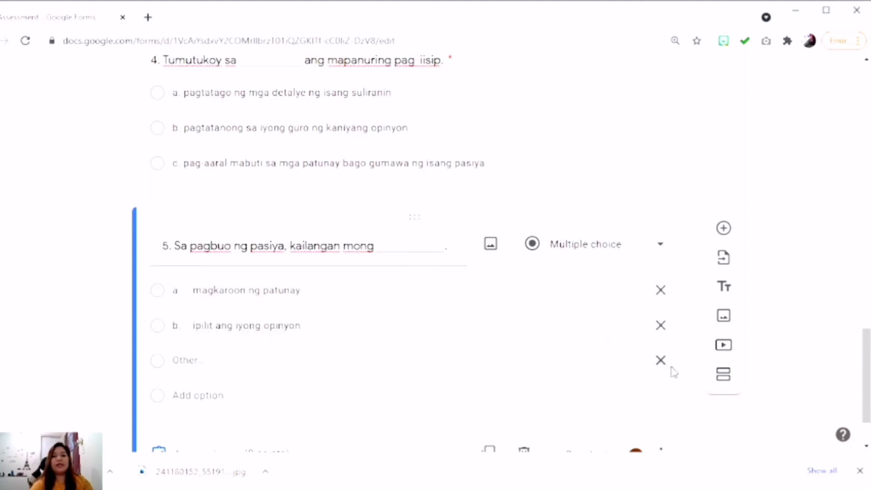
{"action": "left_click", "coordinate": [660, 360]}
- Add the option "c. hingin lang ang opinyon ng mga kaibigan" to question 5
{"action": "key", "text": "Return"}
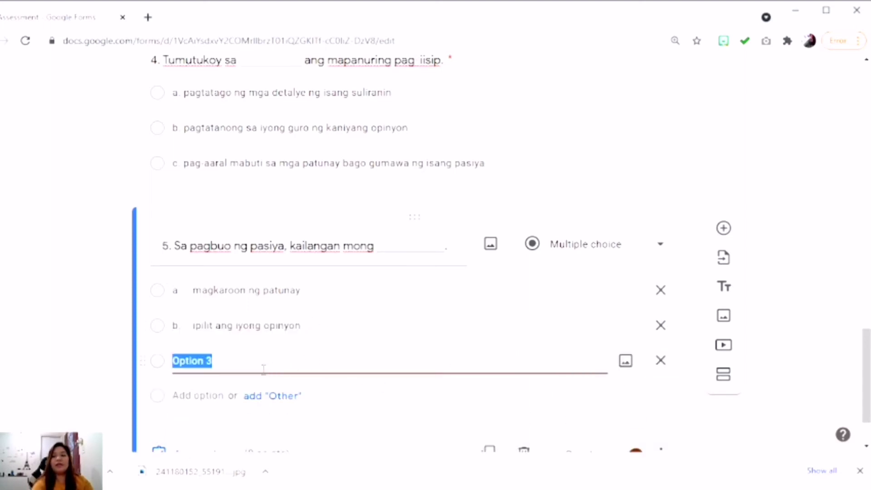
{"action": "type", "text": "c. hingin lang ang opinyon ng mga kaibigan"}
{"action": "scroll", "coordinate": [282, 394], "scroll_direction": "down", "scroll_amount": 2}
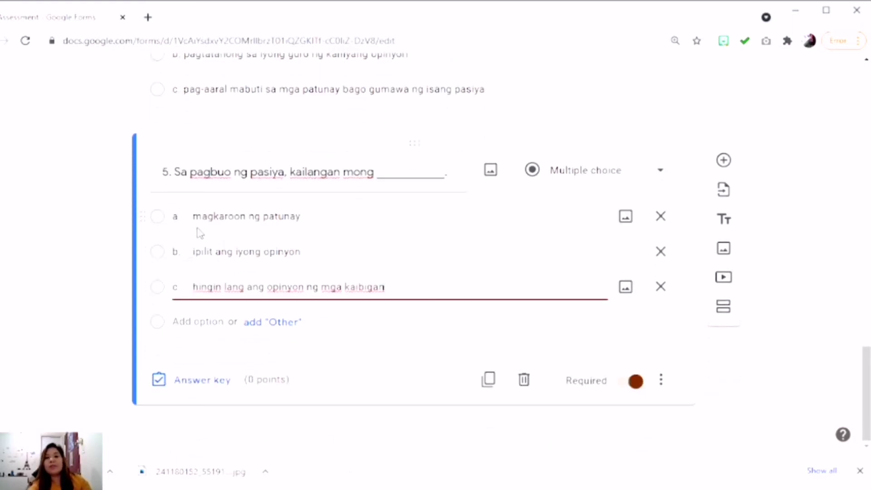
- Set question 5's answer key to option a, "magkaroon ng patunay", worth 1 point
{"action": "left_click", "coordinate": [167, 222]}
{"action": "left_click", "coordinate": [189, 383]}
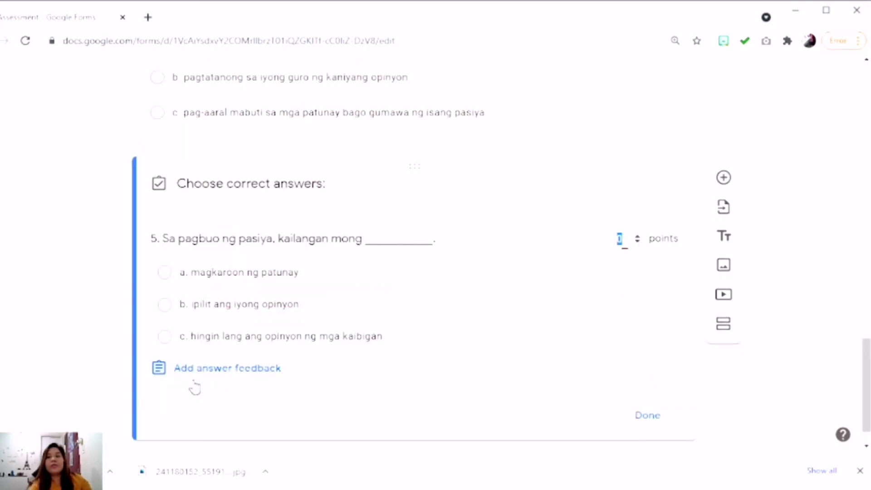
{"action": "left_click", "coordinate": [636, 239]}
{"action": "left_click", "coordinate": [165, 273]}
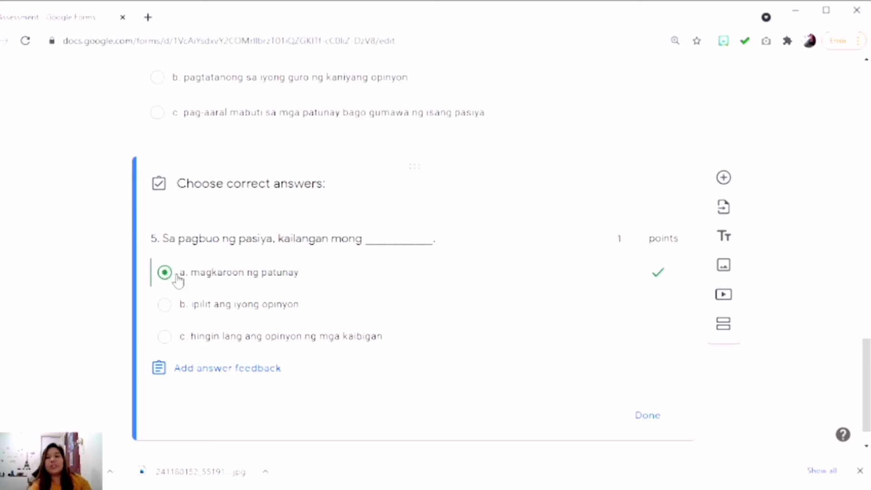
{"action": "left_click", "coordinate": [647, 415]}
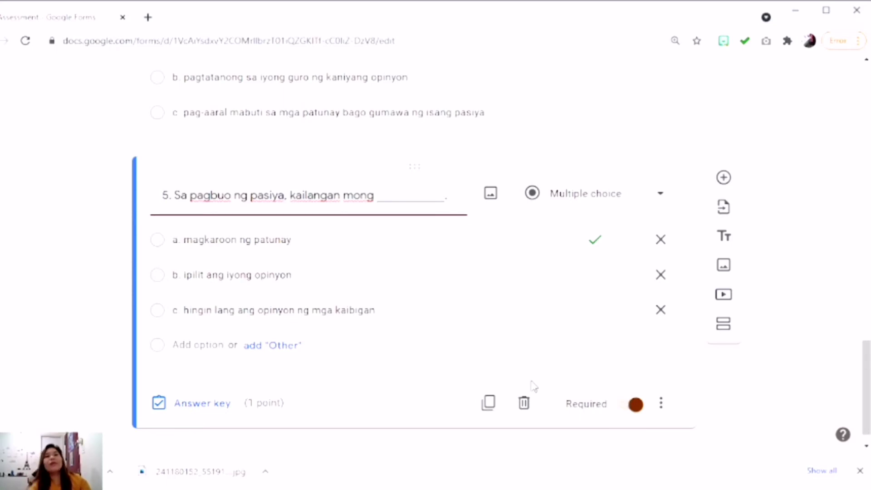
- Look through the whole form, from the title and instructions to question 5
{"action": "scroll", "coordinate": [531, 383], "scroll_direction": "up", "scroll_amount": 3}
{"action": "scroll", "coordinate": [532, 380], "scroll_direction": "up", "scroll_amount": 20}
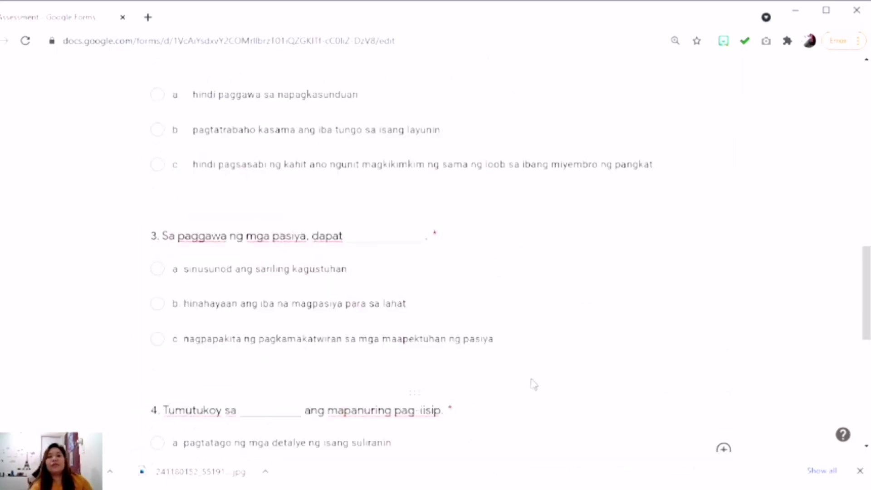
{"action": "scroll", "coordinate": [512, 376], "scroll_direction": "down", "scroll_amount": 5}
{"action": "scroll", "coordinate": [510, 373], "scroll_direction": "down", "scroll_amount": 20}
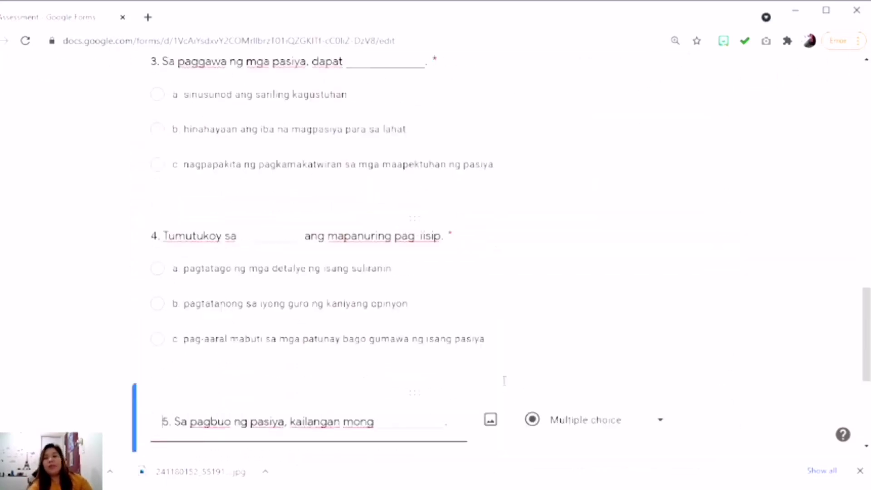
{"action": "scroll", "coordinate": [373, 379], "scroll_direction": "up", "scroll_amount": 20}
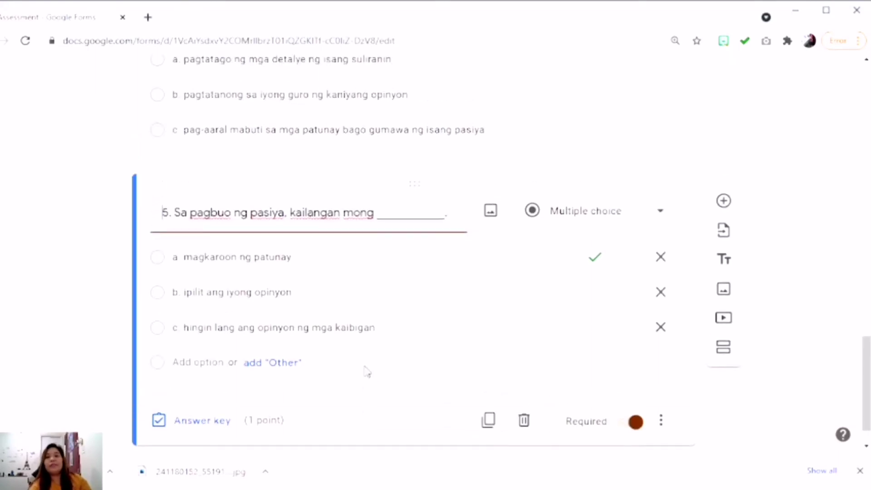
{"action": "scroll", "coordinate": [381, 375], "scroll_direction": "up", "scroll_amount": 9}
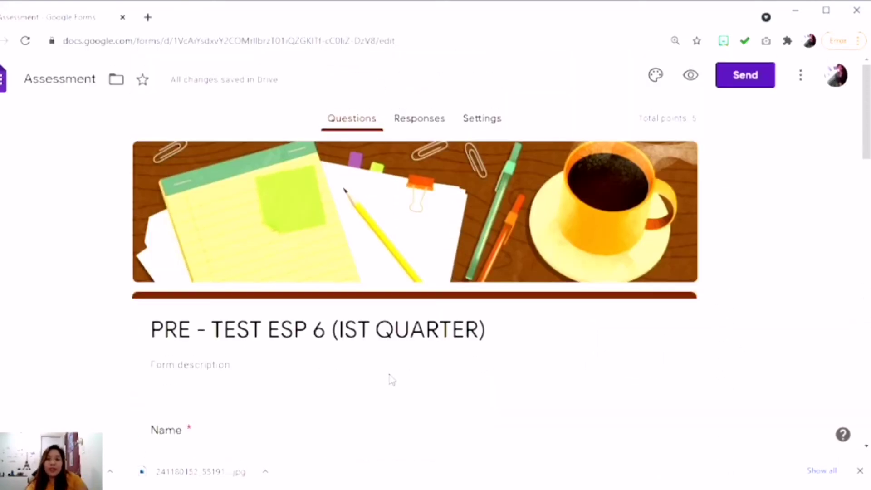
{"action": "scroll", "coordinate": [389, 367], "scroll_direction": "down", "scroll_amount": 7}
{"action": "scroll", "coordinate": [368, 299], "scroll_direction": "down", "scroll_amount": 1}
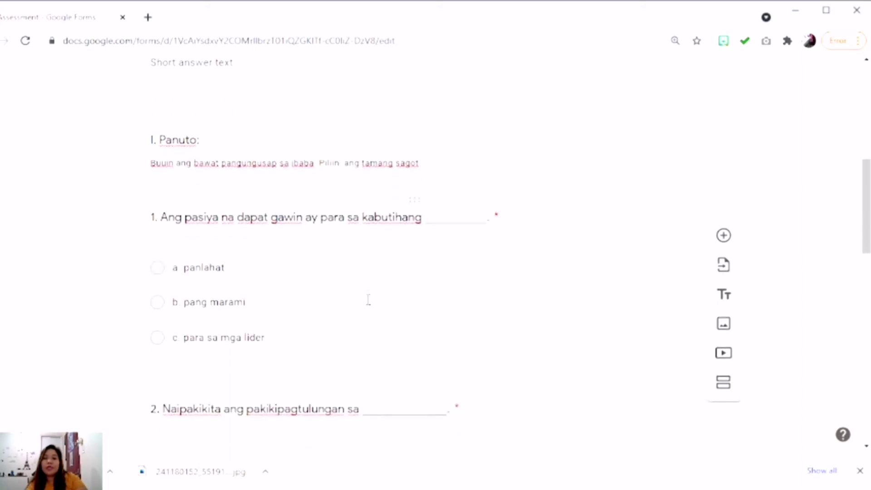
- Check the marked correct answer and point value of each question from 1 to 5
{"action": "left_click", "coordinate": [363, 279]}
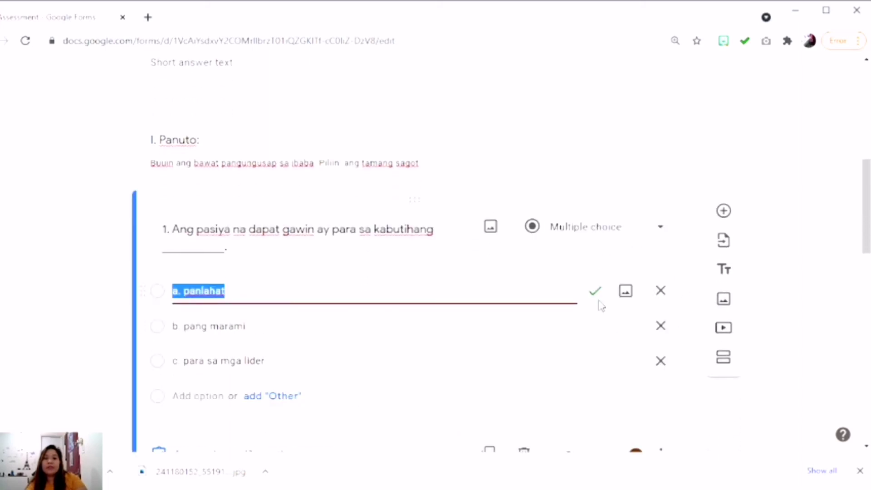
{"action": "scroll", "coordinate": [291, 385], "scroll_direction": "down", "scroll_amount": 6}
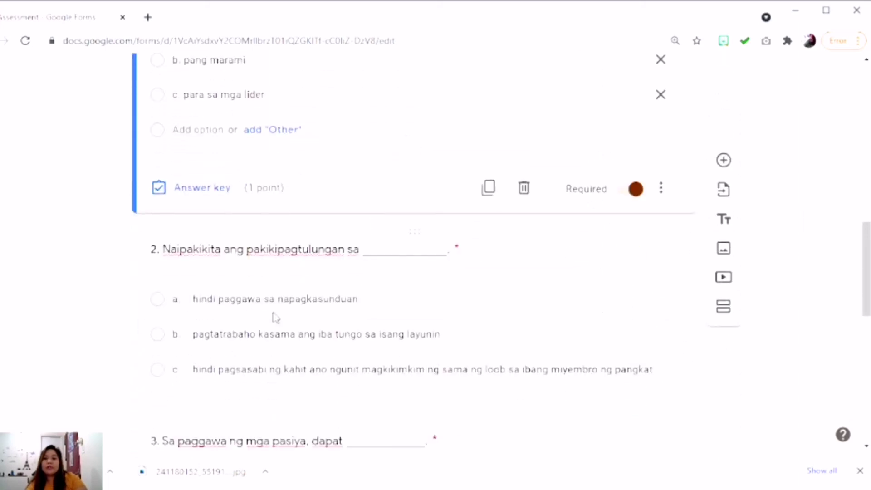
{"action": "scroll", "coordinate": [299, 308], "scroll_direction": "down", "scroll_amount": 3}
{"action": "left_click", "coordinate": [435, 263]}
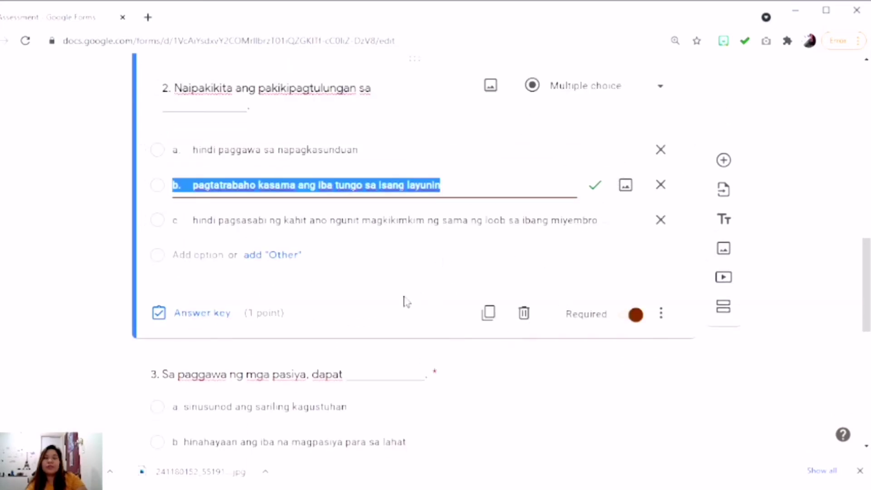
{"action": "scroll", "coordinate": [366, 333], "scroll_direction": "down", "scroll_amount": 6}
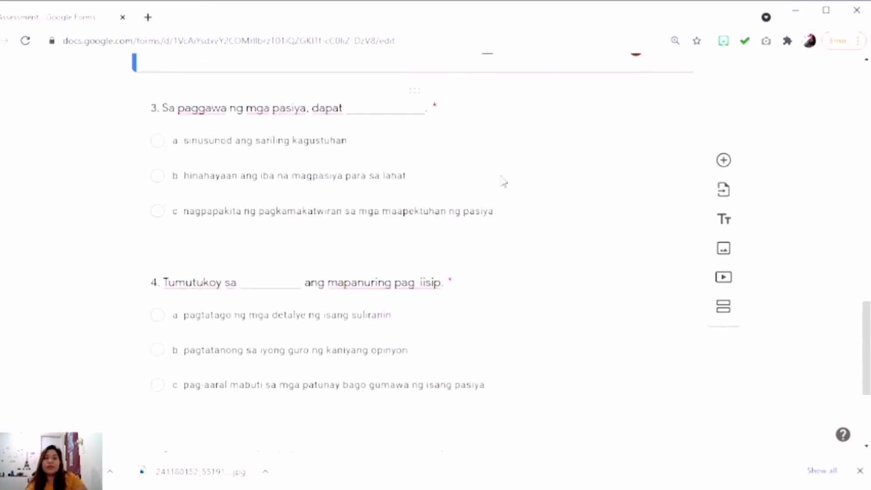
{"action": "left_click", "coordinate": [501, 176]}
{"action": "scroll", "coordinate": [610, 299], "scroll_direction": "up", "scroll_amount": 4}
{"action": "scroll", "coordinate": [611, 299], "scroll_direction": "up", "scroll_amount": 1}
{"action": "scroll", "coordinate": [290, 333], "scroll_direction": "down", "scroll_amount": 6}
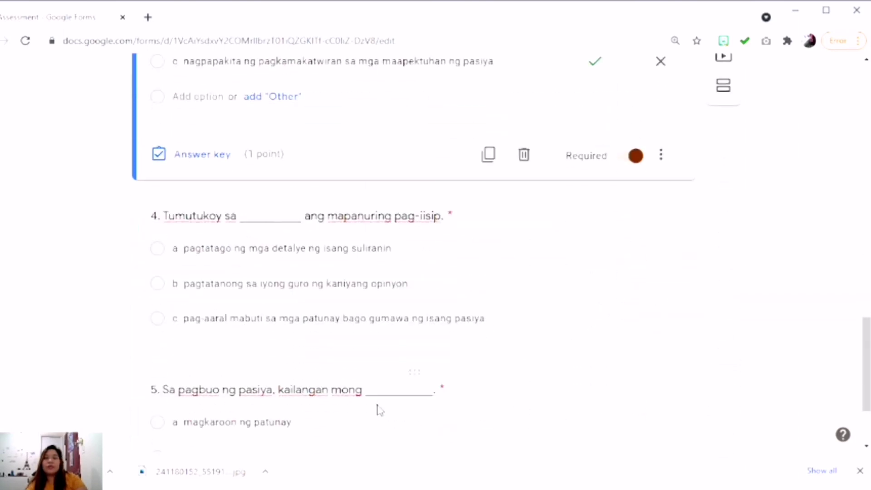
{"action": "left_click", "coordinate": [407, 278]}
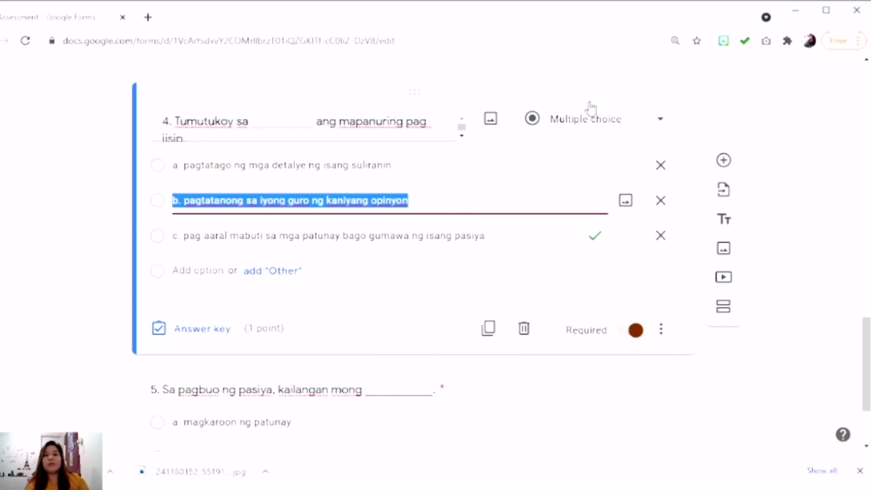
{"action": "scroll", "coordinate": [389, 372], "scroll_direction": "down", "scroll_amount": 3}
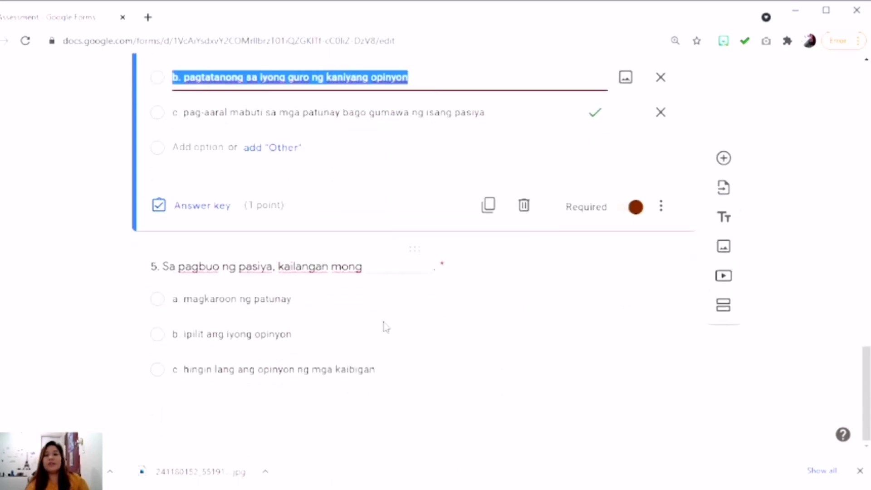
{"action": "left_click", "coordinate": [451, 315]}
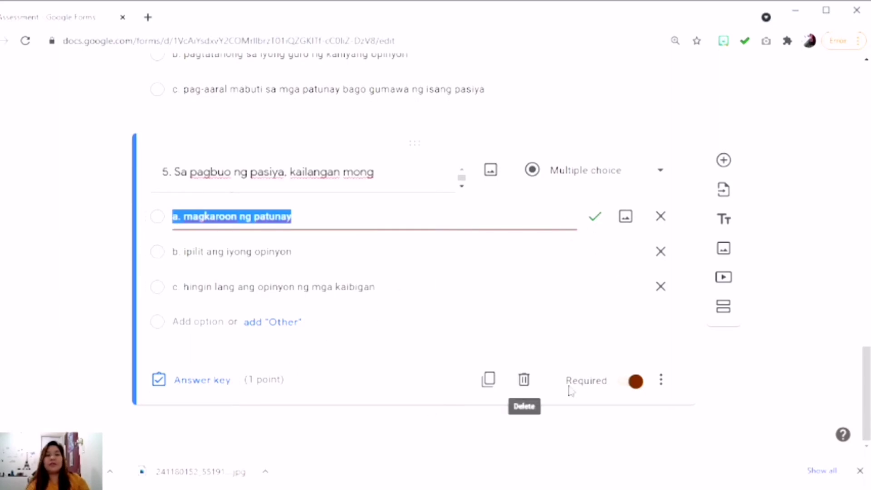
- View the form's responses and return to its questions
{"action": "scroll", "coordinate": [591, 385], "scroll_direction": "up", "scroll_amount": 15}
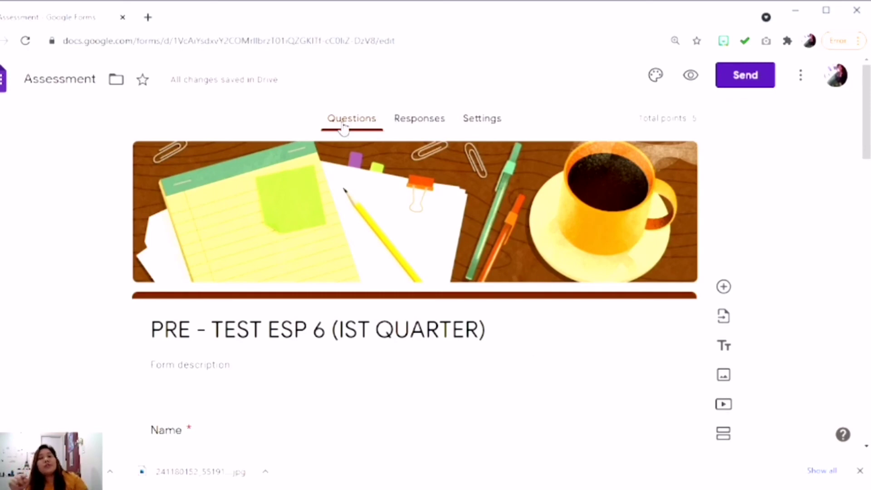
{"action": "left_click", "coordinate": [424, 124]}
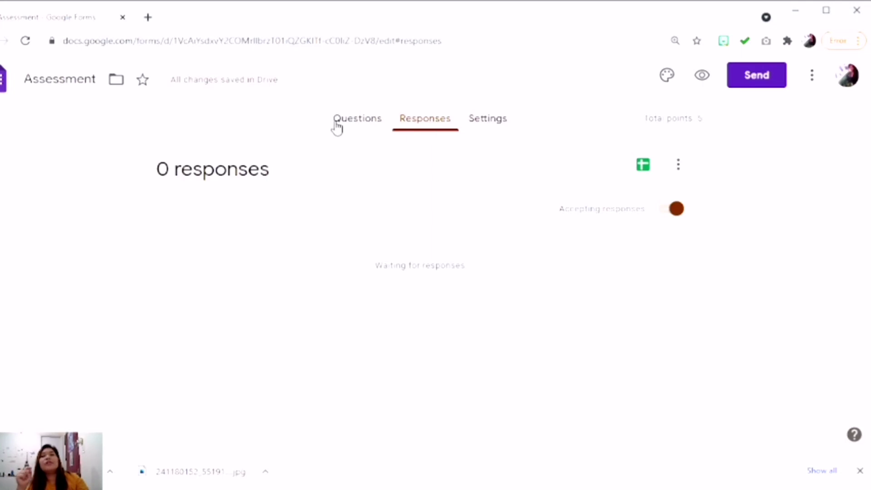
{"action": "left_click", "coordinate": [358, 127]}
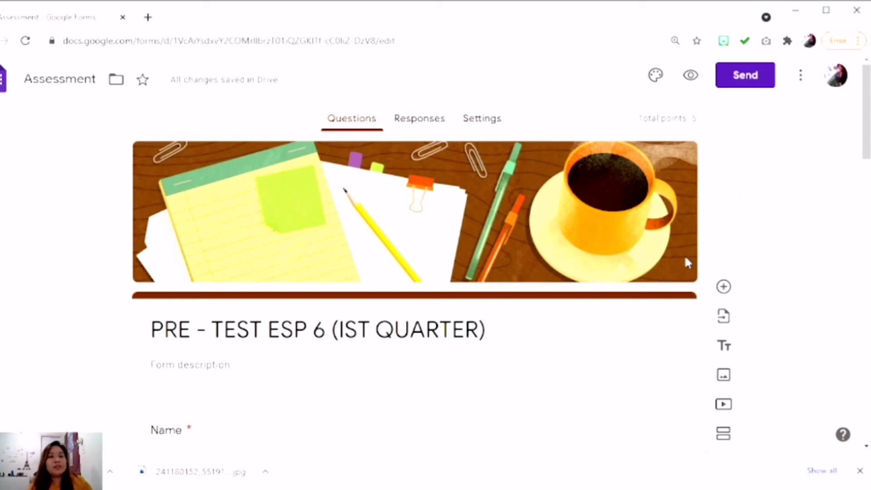
- Open the form's pre-filled link page in a new tab and look through the questions in the editor once more
{"action": "left_click", "coordinate": [803, 75]}
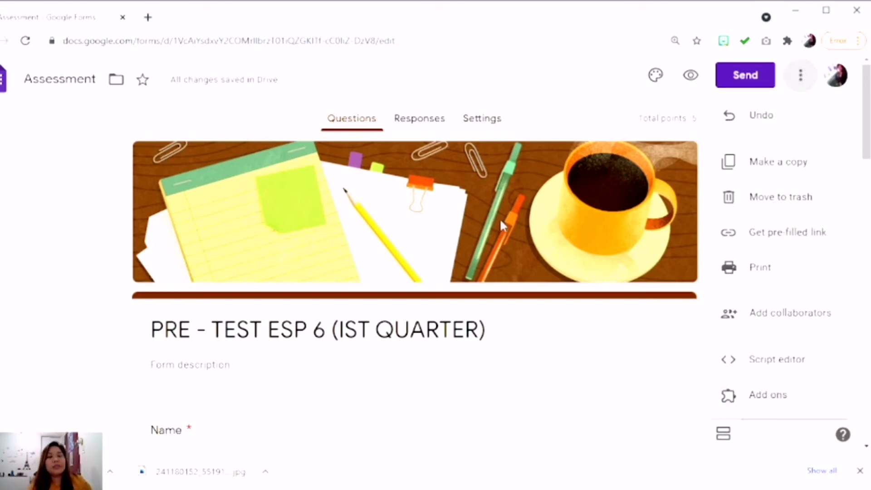
{"action": "left_click", "coordinate": [761, 233]}
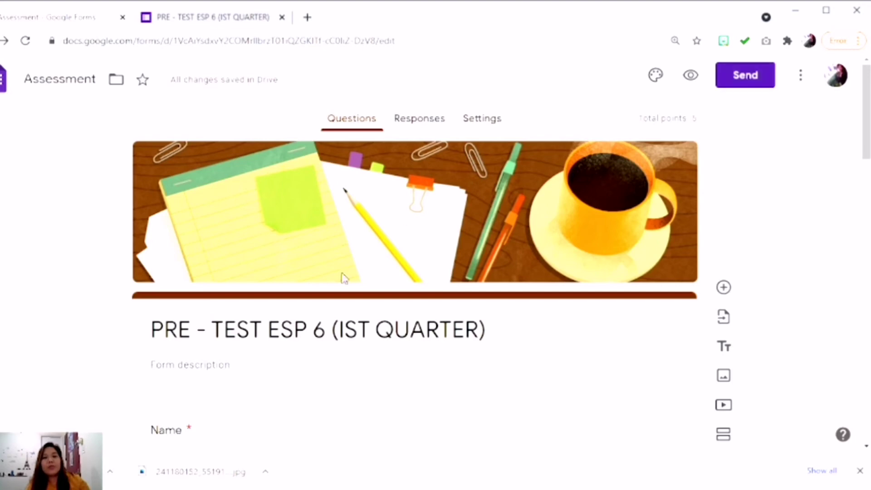
{"action": "scroll", "coordinate": [451, 318], "scroll_direction": "down", "scroll_amount": 15}
{"action": "scroll", "coordinate": [457, 327], "scroll_direction": "up", "scroll_amount": 4}
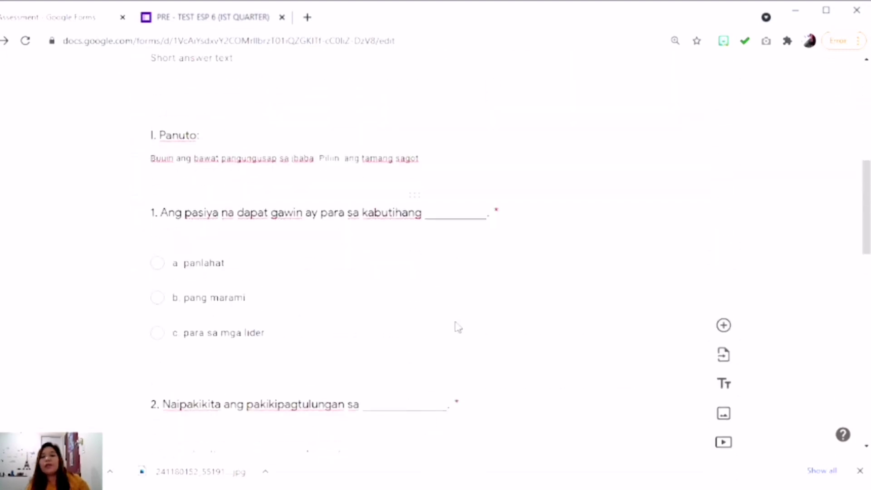
{"action": "scroll", "coordinate": [462, 326], "scroll_direction": "down", "scroll_amount": 16}
{"action": "scroll", "coordinate": [464, 325], "scroll_direction": "up", "scroll_amount": 20}
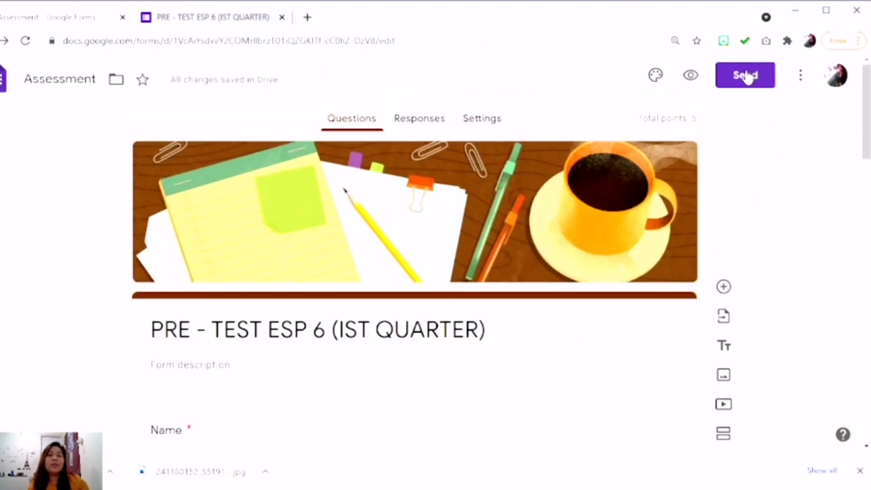
- Open the form's sending options and examine the email method's recipient, subject and message fields
{"action": "left_click", "coordinate": [749, 78]}
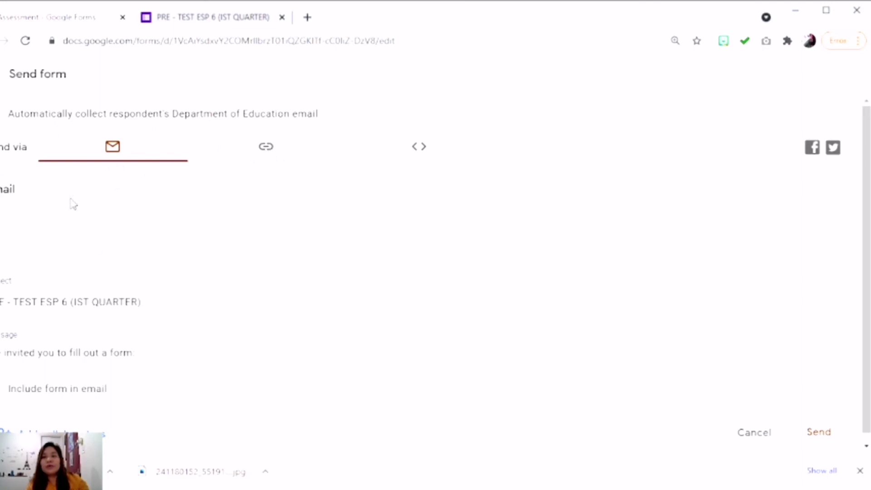
{"action": "scroll", "coordinate": [71, 202], "scroll_direction": "down", "scroll_amount": 1}
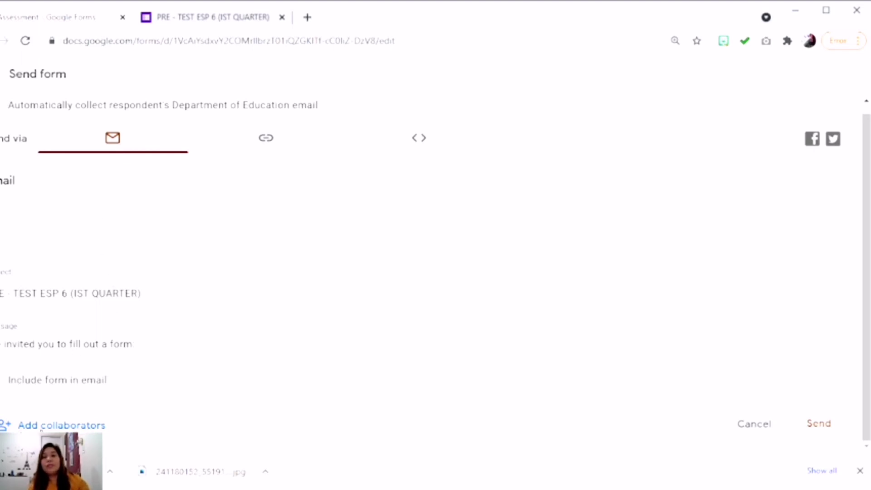
{"action": "left_click", "coordinate": [3, 224]}
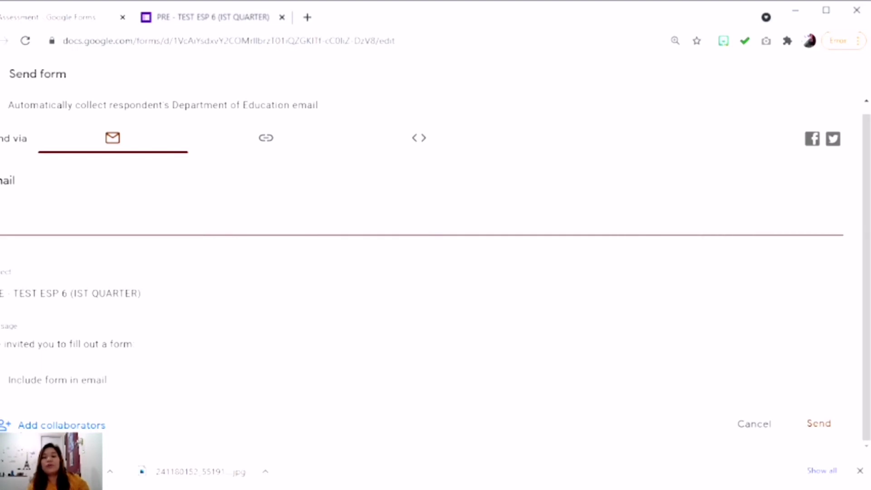
{"action": "type", "text": "ma"}
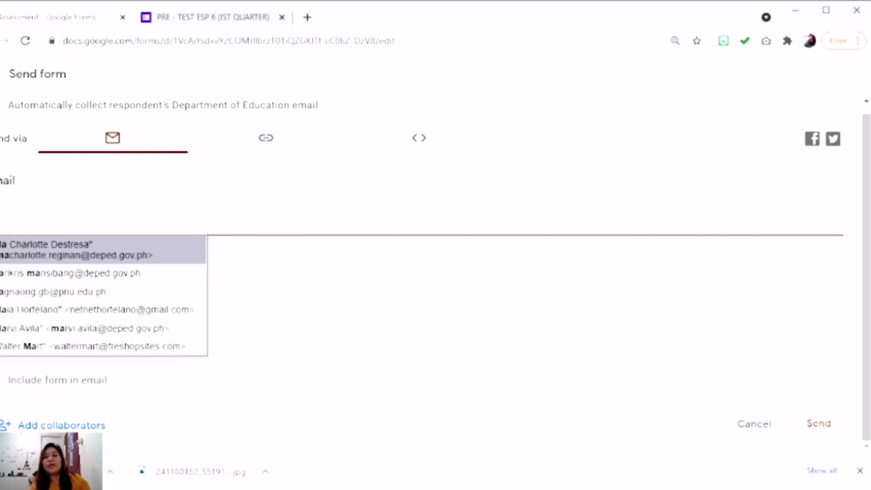
{"action": "left_click", "coordinate": [49, 199]}
{"action": "left_click", "coordinate": [1, 224]}
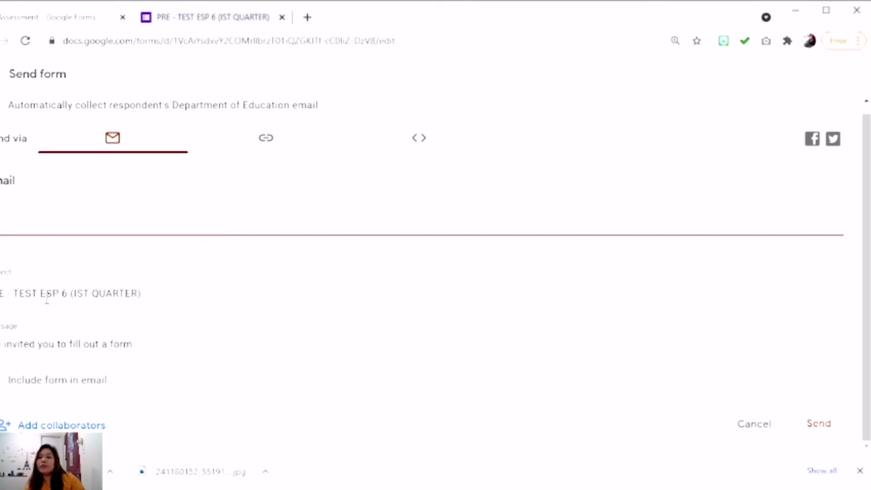
{"action": "left_click_drag", "start_coordinate": [20, 293], "coordinate": [126, 293]}
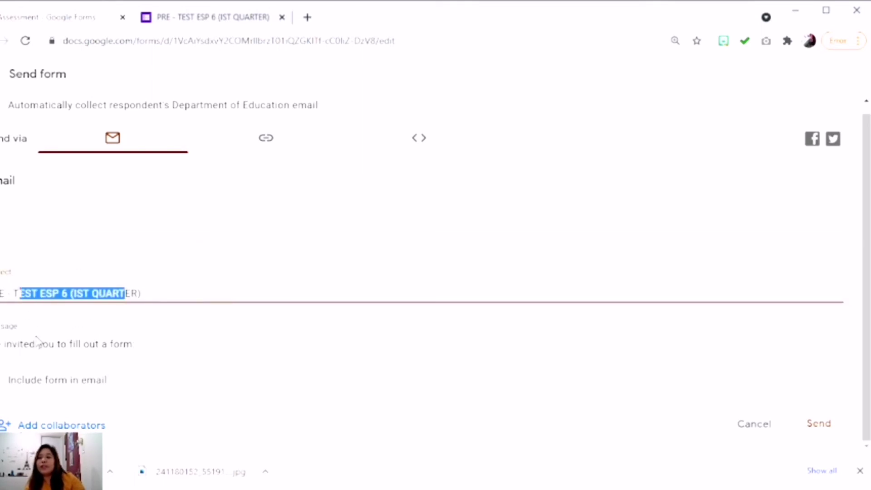
{"action": "left_click_drag", "start_coordinate": [19, 344], "coordinate": [133, 345]}
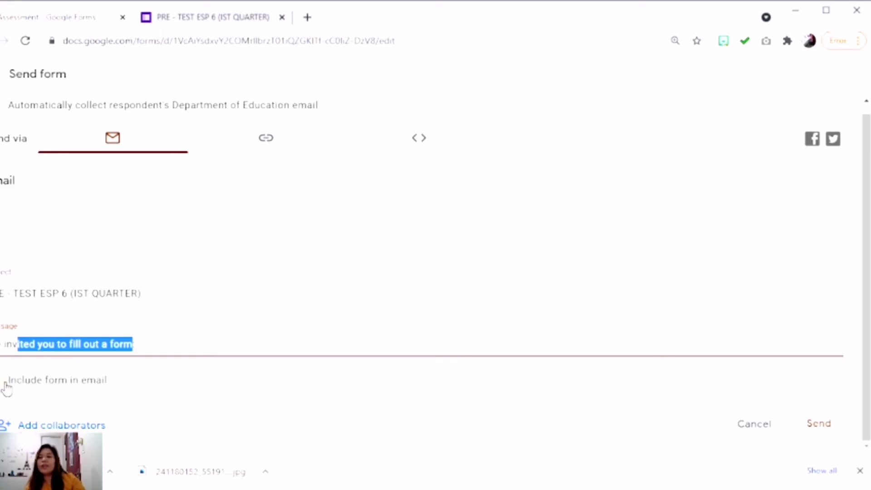
- Set the collaborator link access to Anyone with the link and finish sharing
{"action": "left_click", "coordinate": [44, 426]}
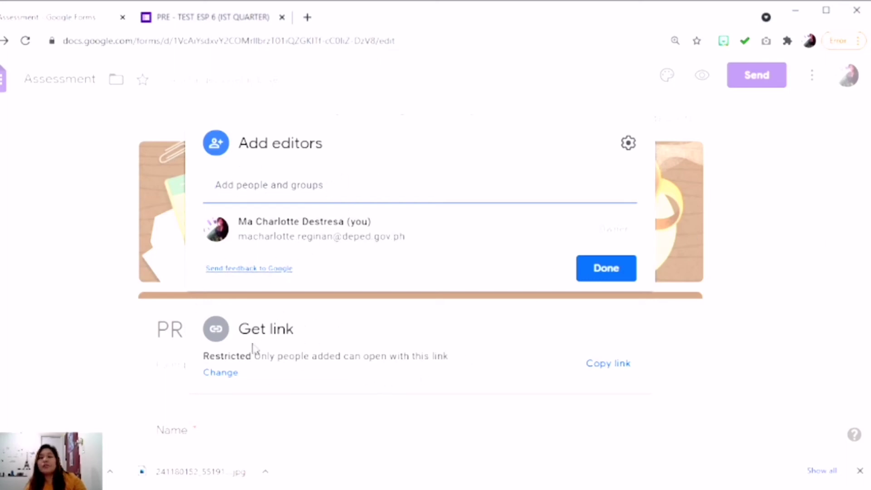
{"action": "left_click", "coordinate": [221, 377]}
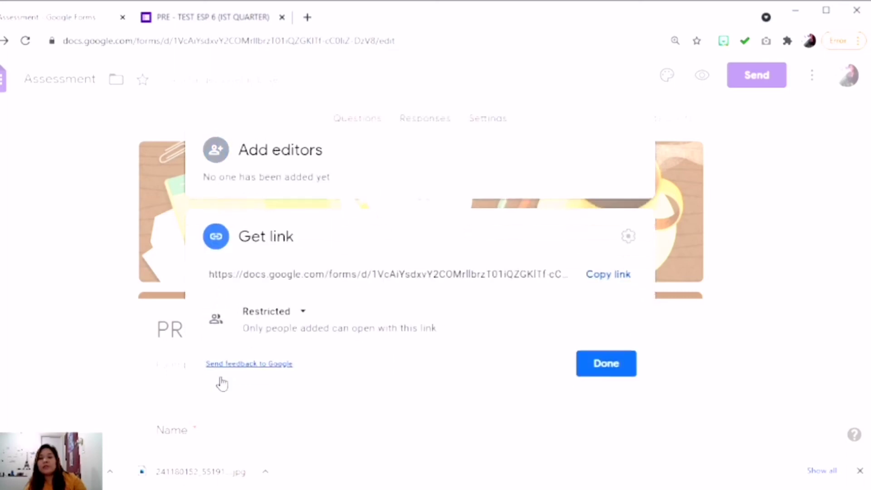
{"action": "left_click", "coordinate": [303, 312]}
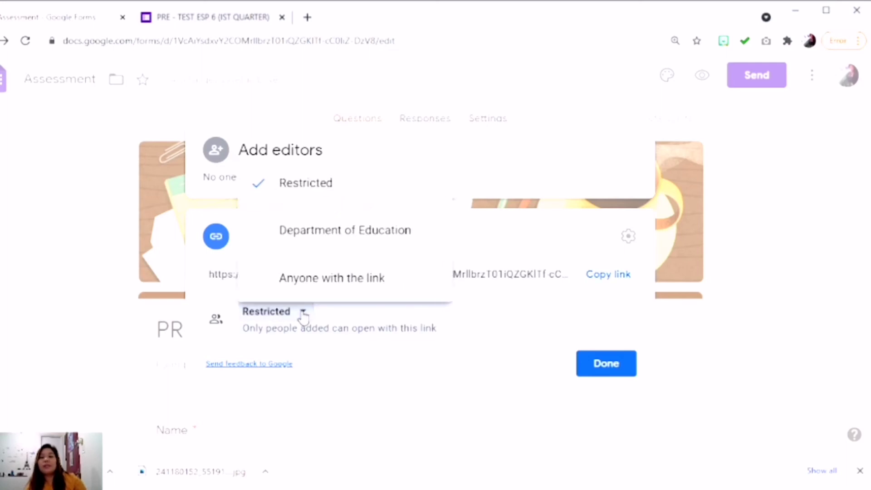
{"action": "left_click", "coordinate": [298, 284]}
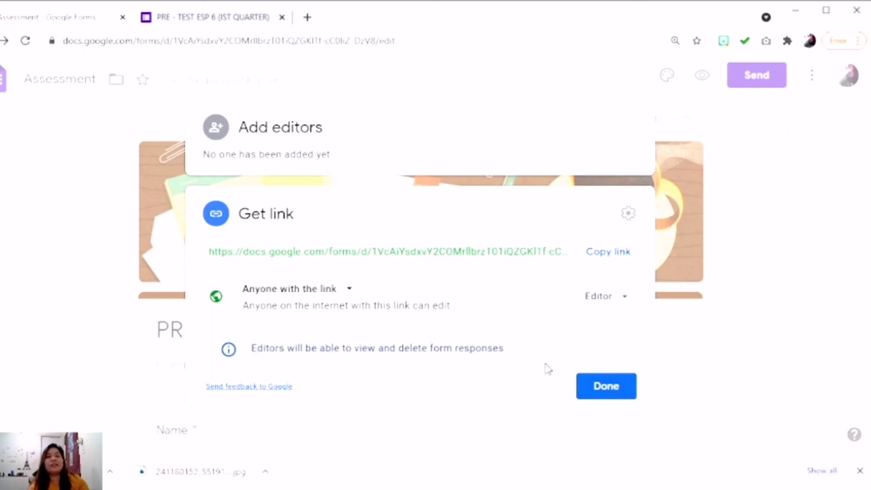
{"action": "left_click", "coordinate": [603, 394]}
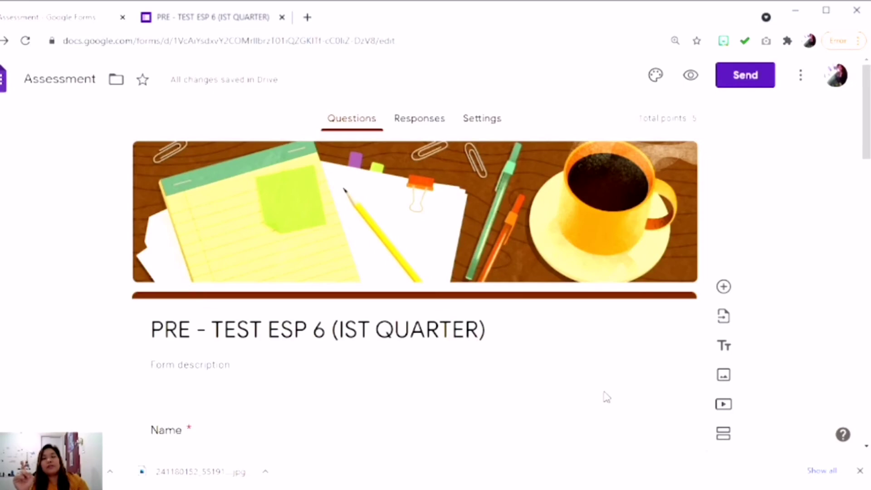
- Reopen the collaborator link settings from the sending options and review the access choices, keeping Anyone with the link
{"action": "left_click", "coordinate": [734, 75]}
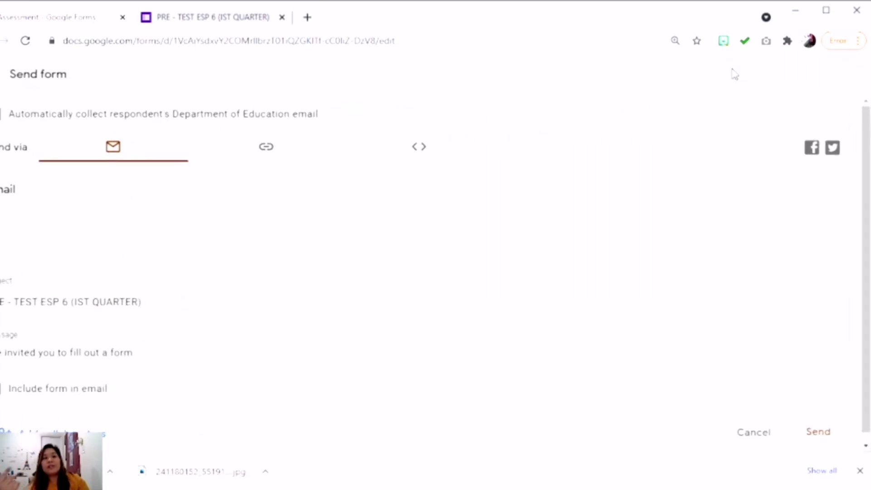
{"action": "scroll", "coordinate": [64, 408], "scroll_direction": "down", "scroll_amount": 1}
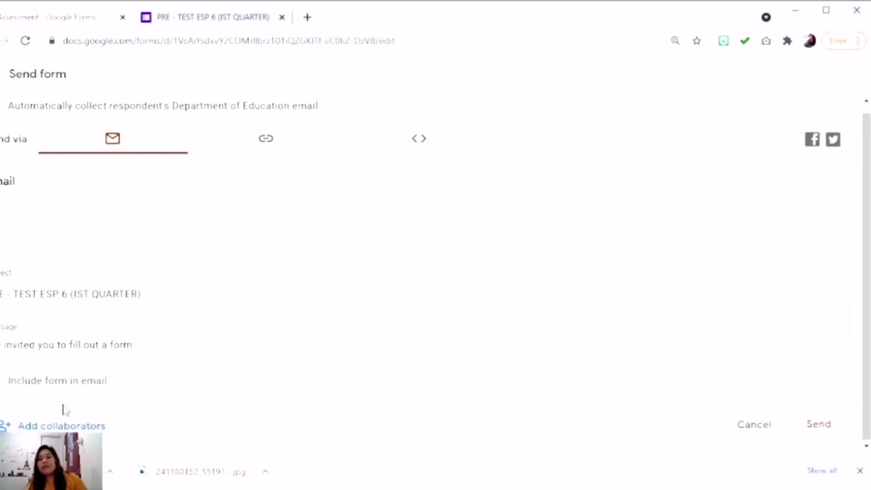
{"action": "left_click", "coordinate": [77, 424]}
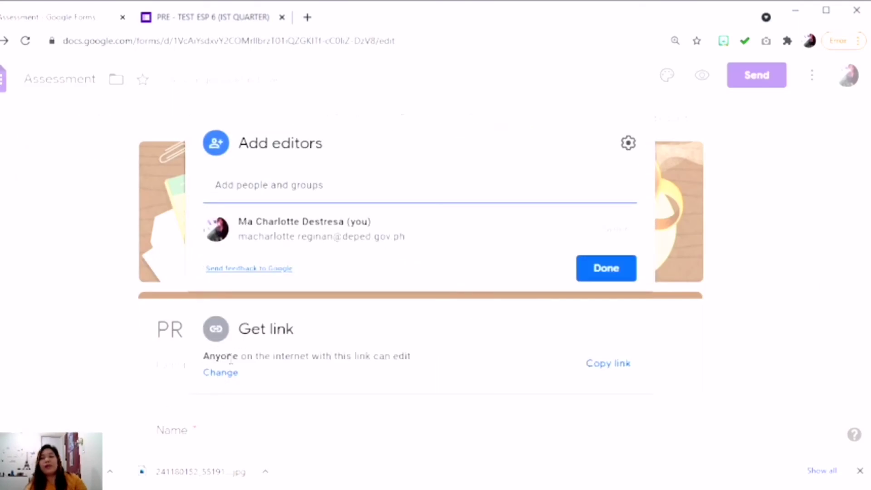
{"action": "left_click", "coordinate": [219, 373]}
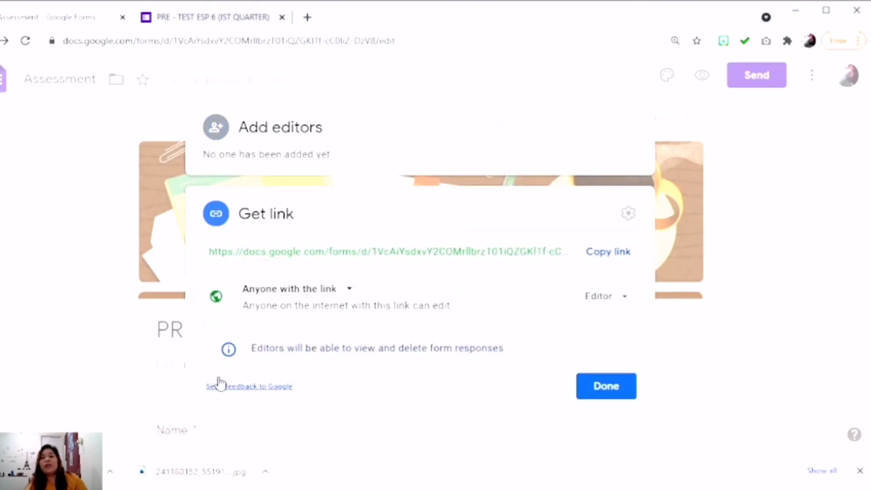
{"action": "left_click", "coordinate": [349, 291]}
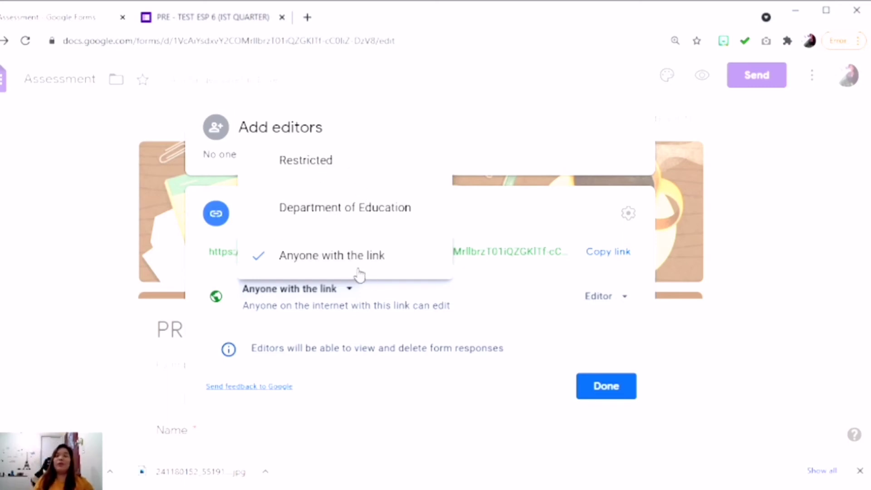
{"action": "left_click", "coordinate": [266, 258]}
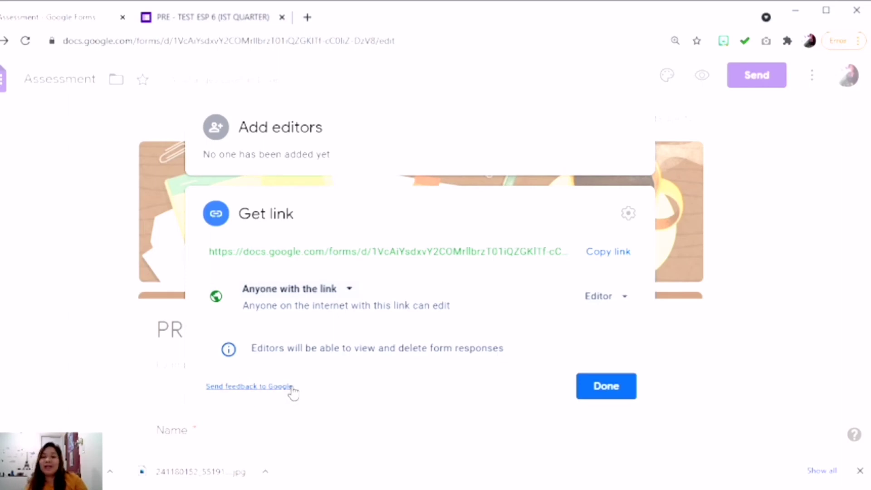
{"action": "left_click", "coordinate": [597, 390]}
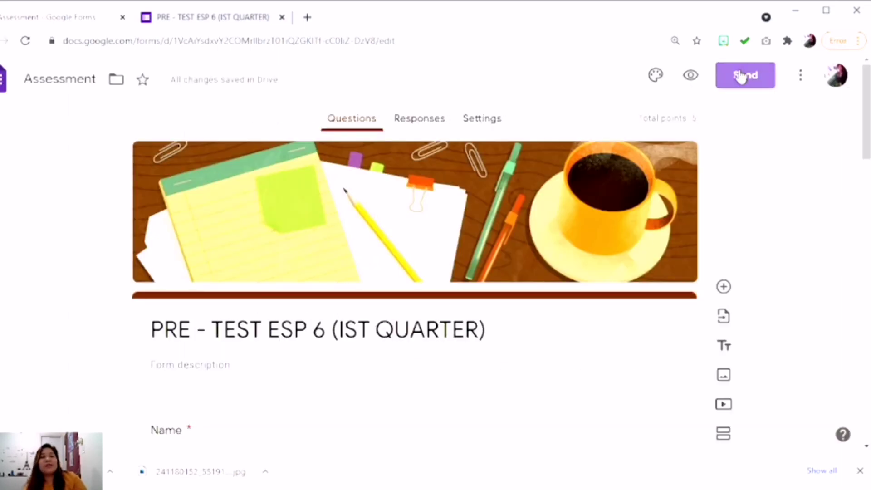
- Choose to send the form by link, shorten the URL and copy it
{"action": "left_click", "coordinate": [740, 76]}
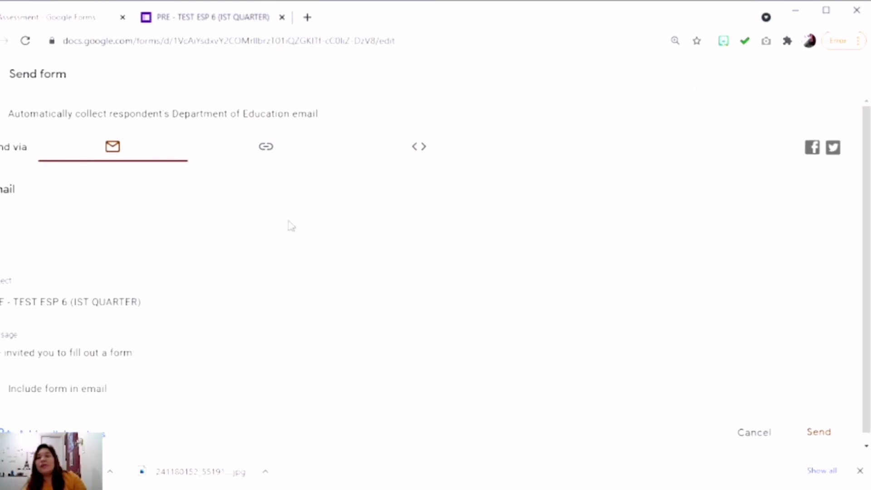
{"action": "left_click", "coordinate": [342, 41]}
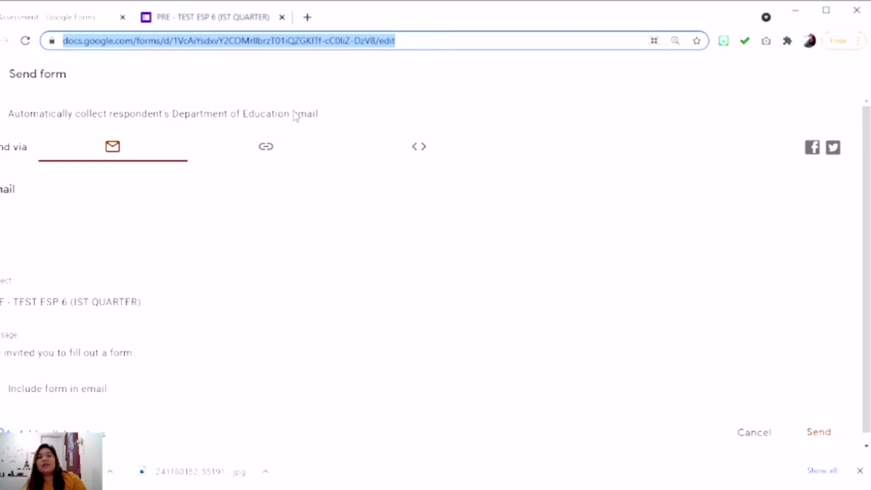
{"action": "left_click", "coordinate": [268, 148]}
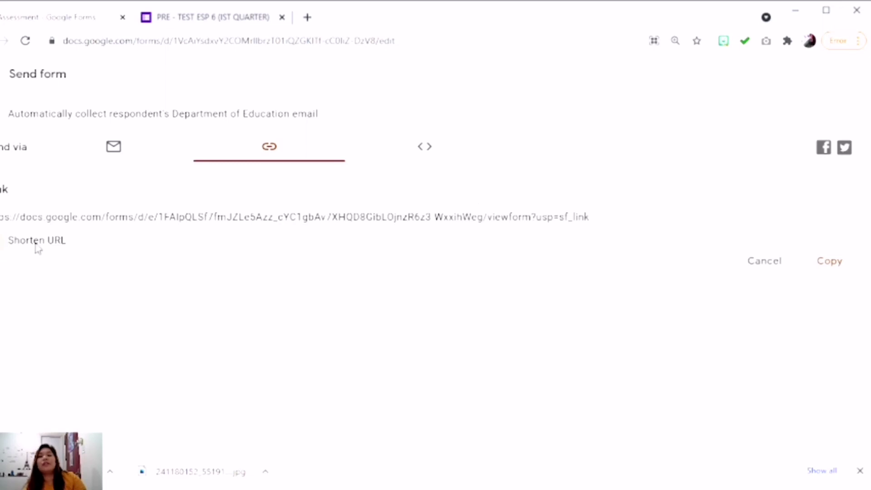
{"action": "left_click", "coordinate": [2, 242]}
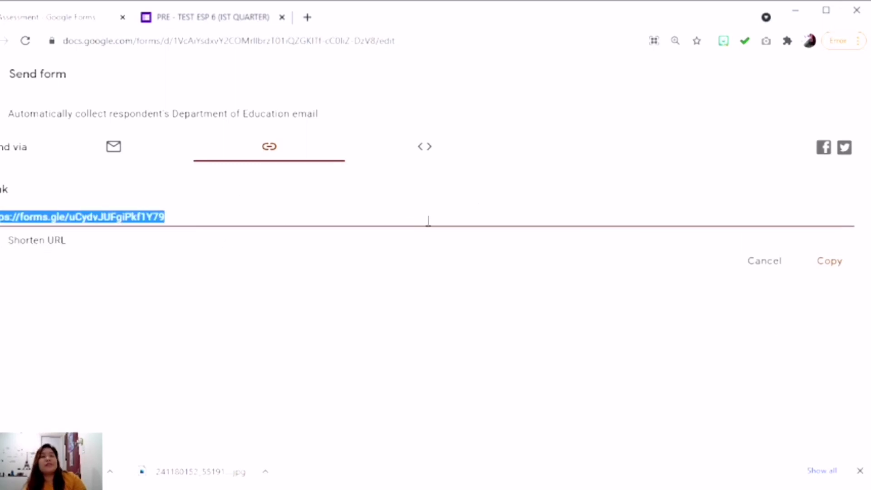
{"action": "left_click", "coordinate": [832, 267]}
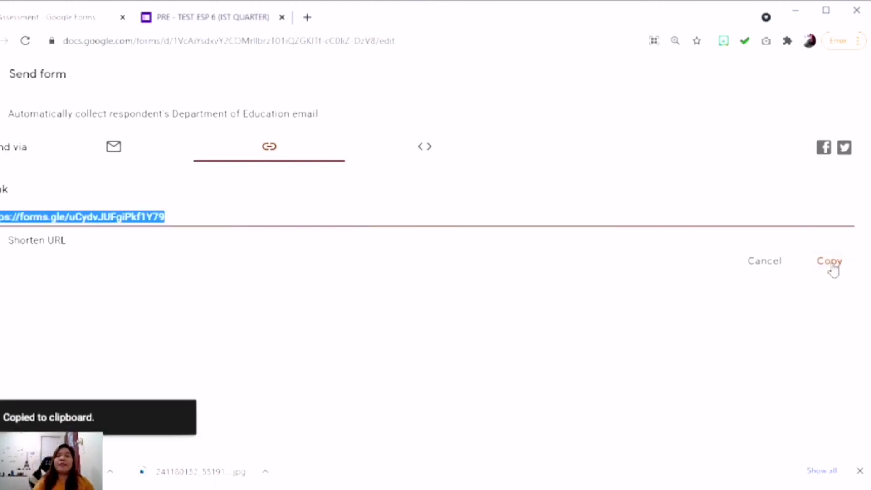
{"action": "left_click", "coordinate": [833, 268]}
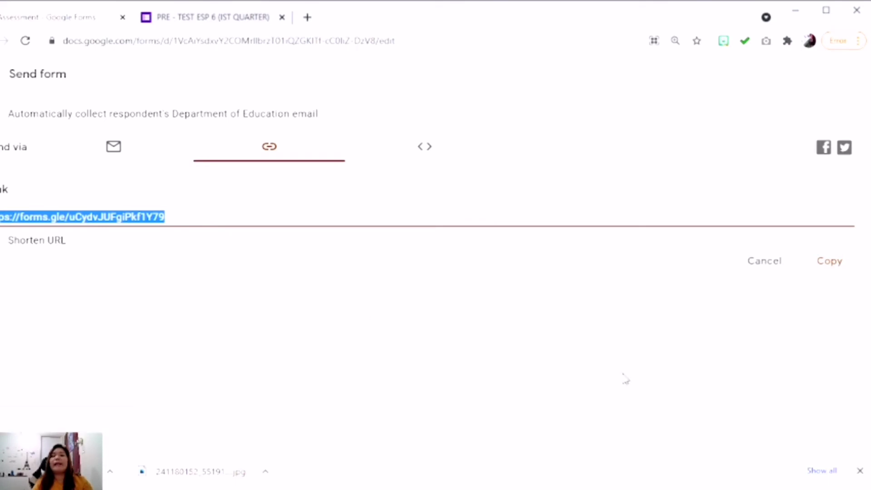
{"action": "left_click", "coordinate": [832, 266]}
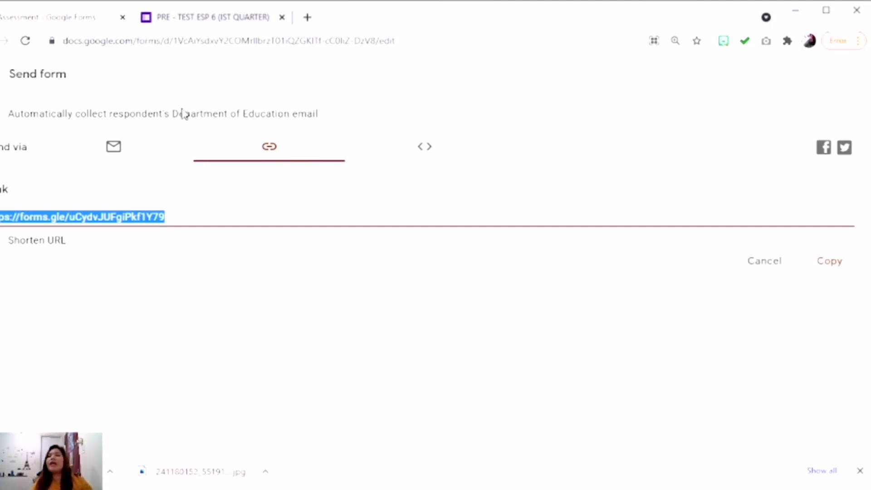
- Look through the pre-filled form page from the title to its questions, and return to the form editor
{"action": "left_click", "coordinate": [193, 20]}
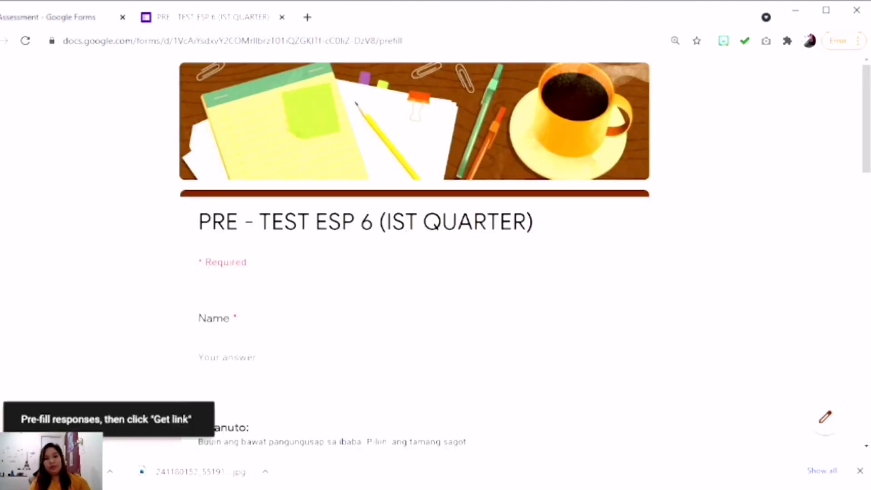
{"action": "scroll", "coordinate": [544, 315], "scroll_direction": "down", "scroll_amount": 10}
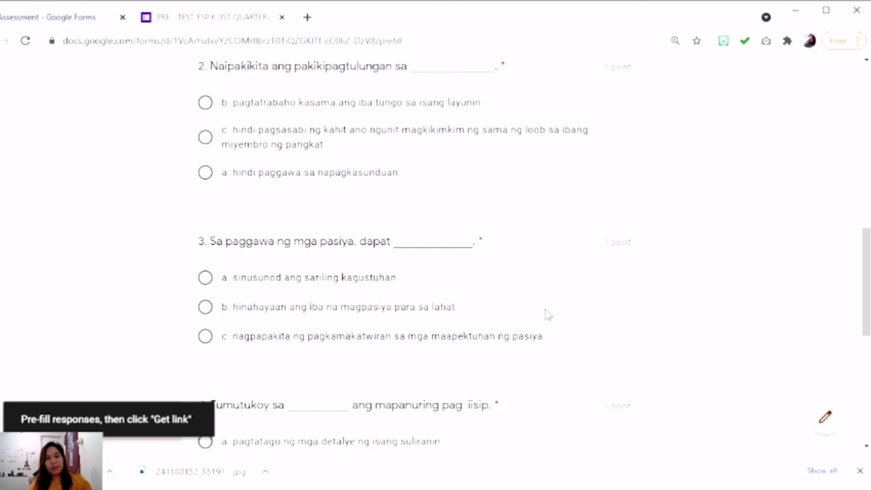
{"action": "scroll", "coordinate": [547, 315], "scroll_direction": "up", "scroll_amount": 12}
{"action": "scroll", "coordinate": [549, 315], "scroll_direction": "down", "scroll_amount": 5}
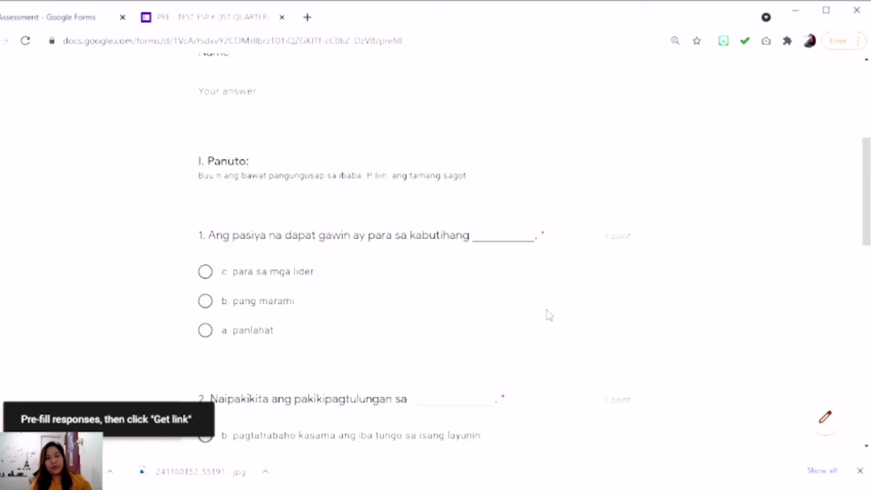
{"action": "scroll", "coordinate": [548, 314], "scroll_direction": "up", "scroll_amount": 5}
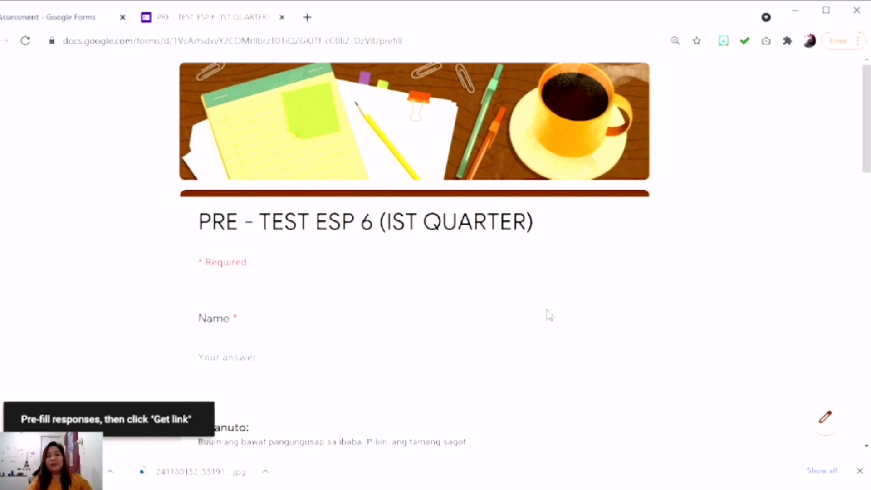
{"action": "scroll", "coordinate": [608, 206], "scroll_direction": "down", "scroll_amount": 9}
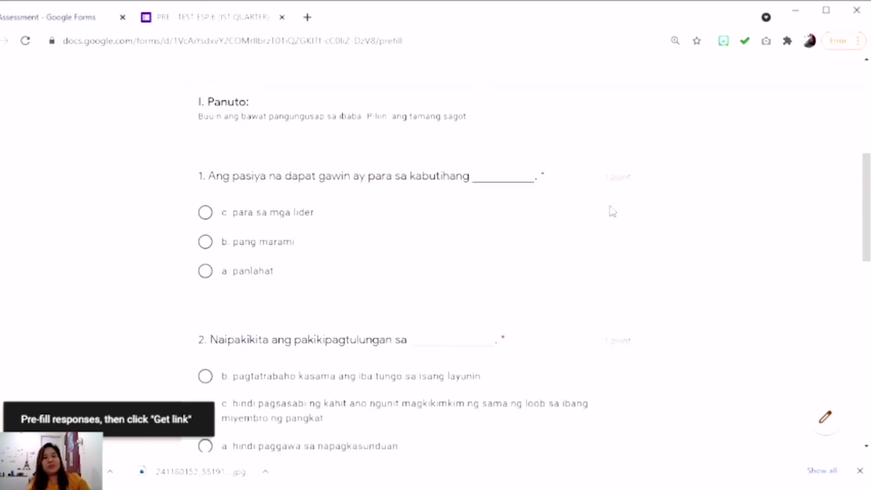
{"action": "scroll", "coordinate": [644, 207], "scroll_direction": "up", "scroll_amount": 10}
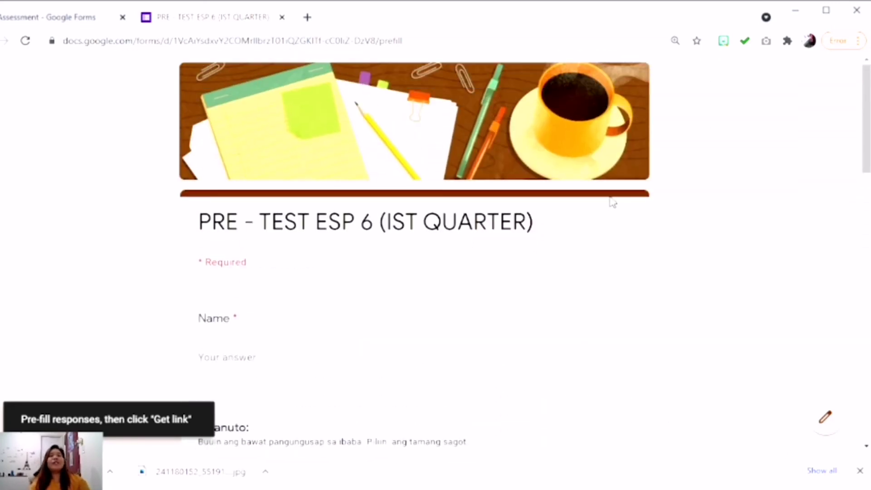
{"action": "left_click", "coordinate": [102, 20]}
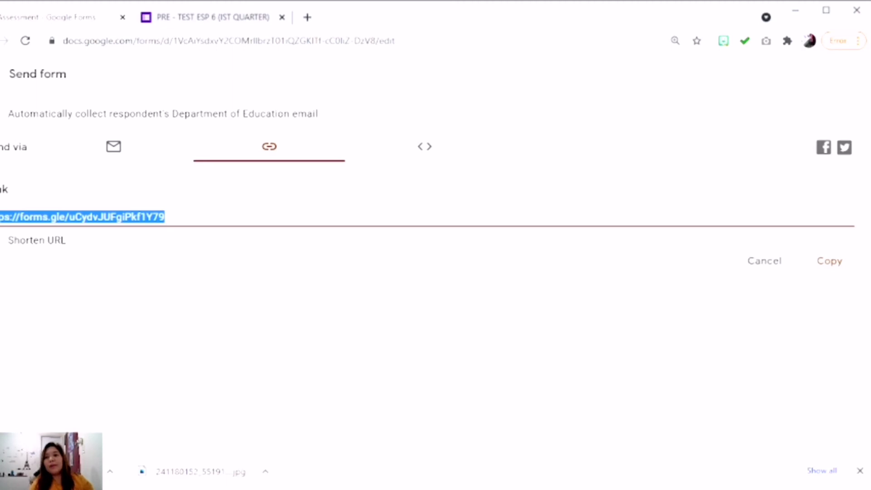
{"action": "key", "text": "Escape"}
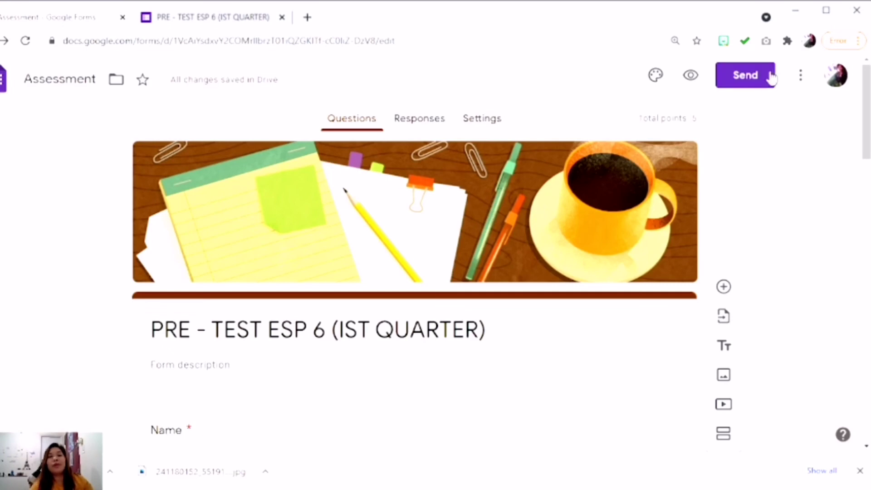
{"action": "left_click", "coordinate": [751, 78]}
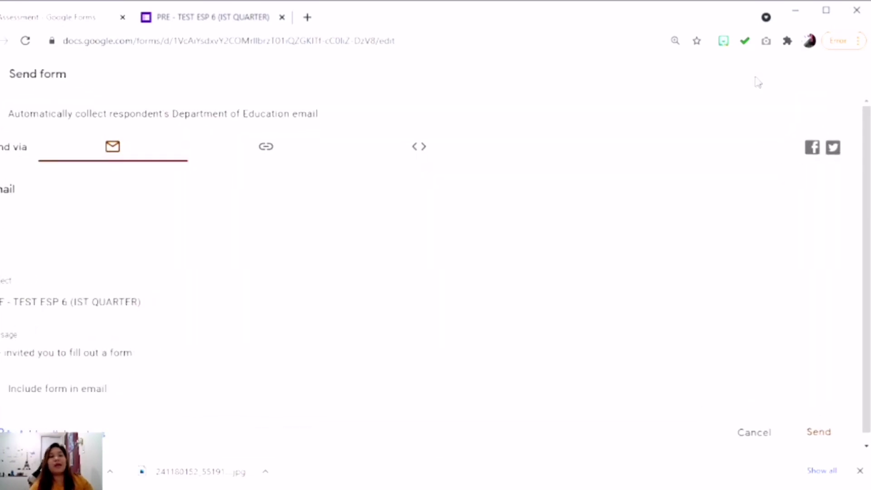
{"action": "key", "text": "Escape"}
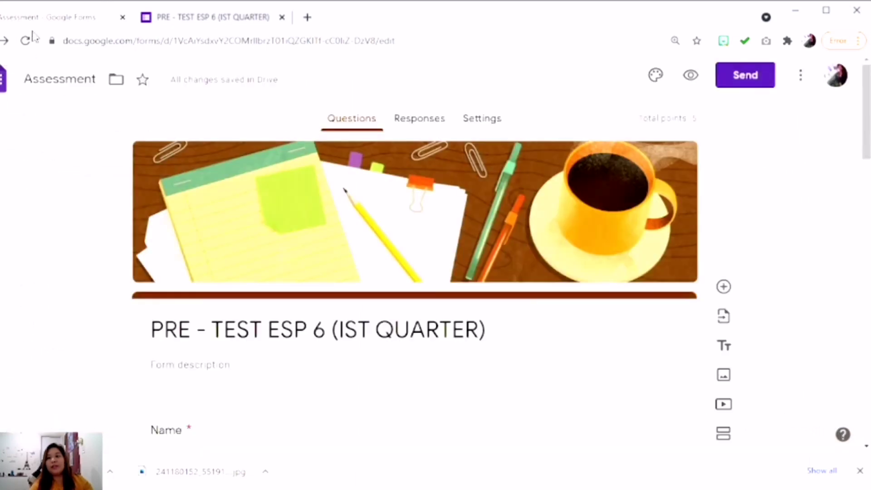
{"action": "left_click", "coordinate": [800, 78]}
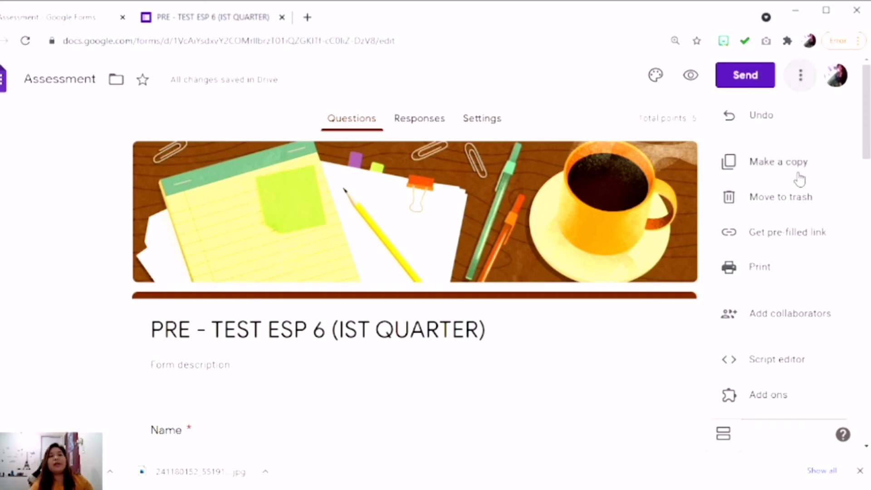
{"action": "left_click", "coordinate": [773, 166]}
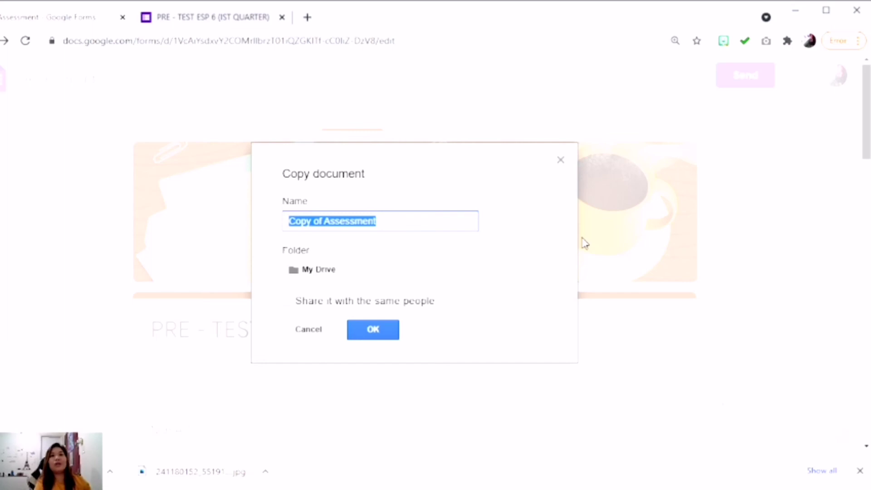
{"action": "left_click", "coordinate": [559, 161]}
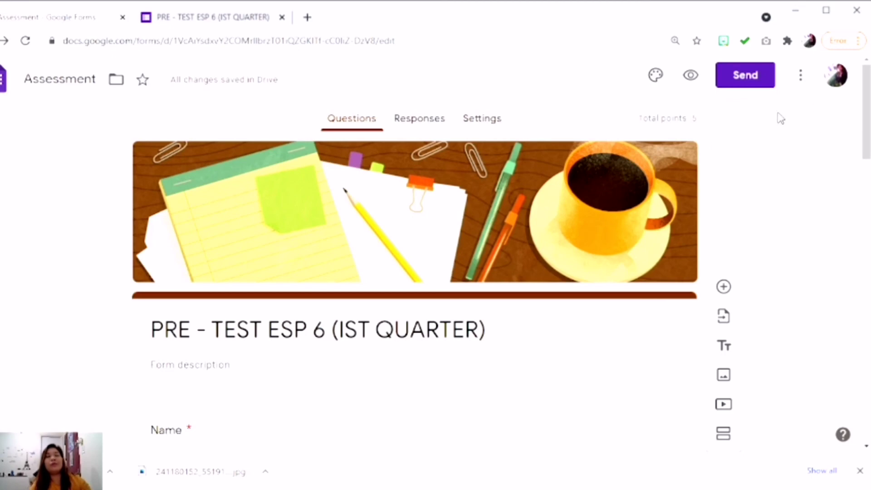
- Start a copy of the Assessment form and enter ESP FINAL as its name
{"action": "left_click", "coordinate": [800, 75]}
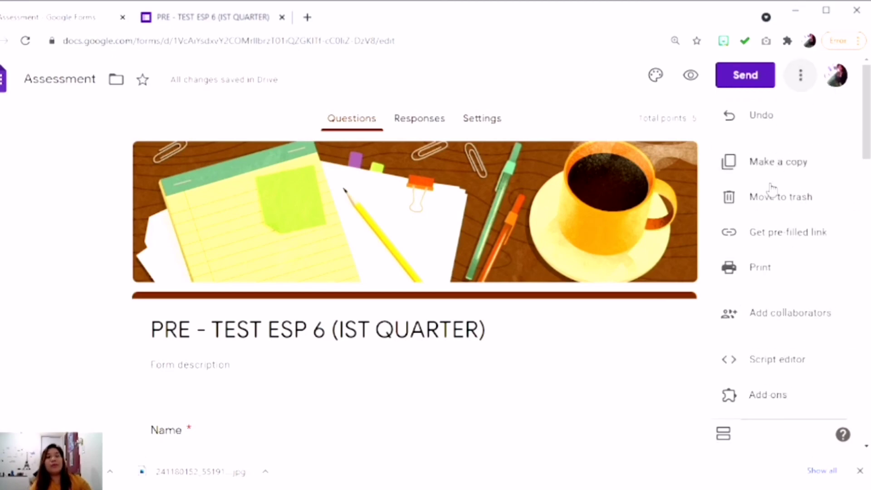
{"action": "left_click", "coordinate": [760, 163]}
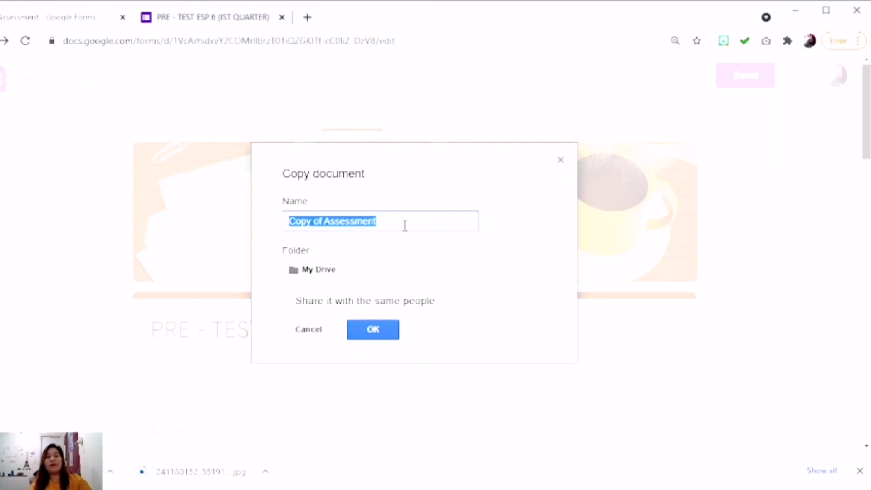
{"action": "key", "text": "BackSpace"}
{"action": "type", "text": "es"}
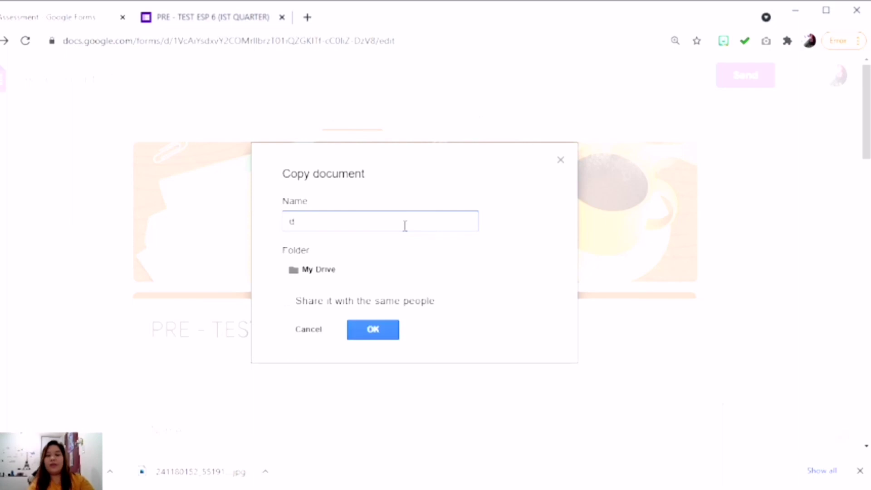
{"action": "type", "text": "p"}
{"action": "key", "text": "BackSpace"}
{"action": "key", "text": "BackSpace"}
{"action": "key", "text": "BackSpace"}
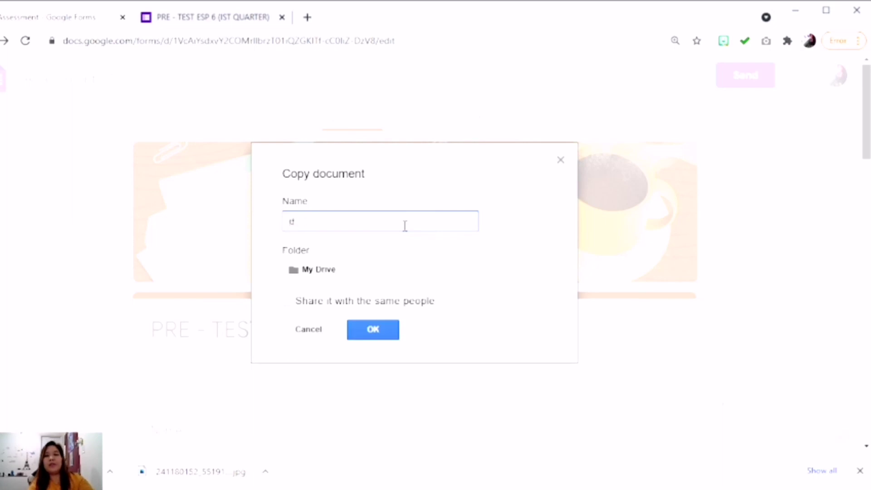
{"action": "type", "text": "ESP FINA"}
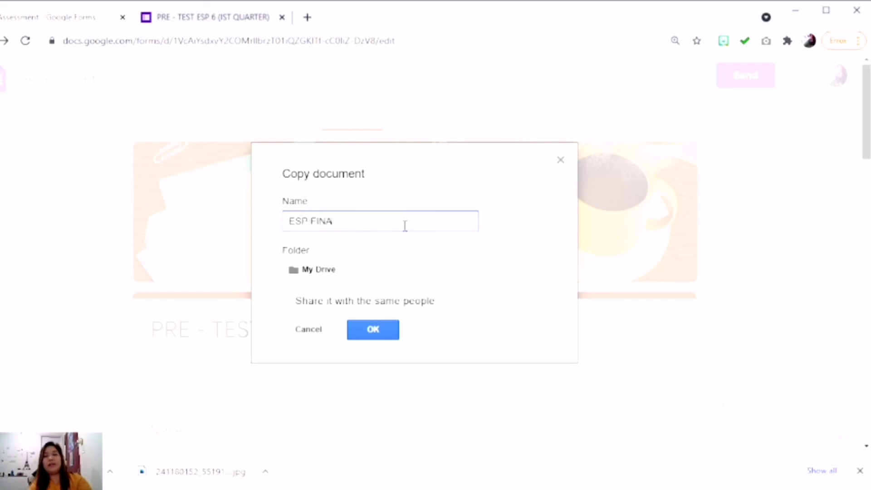
{"action": "type", "text": "L"}
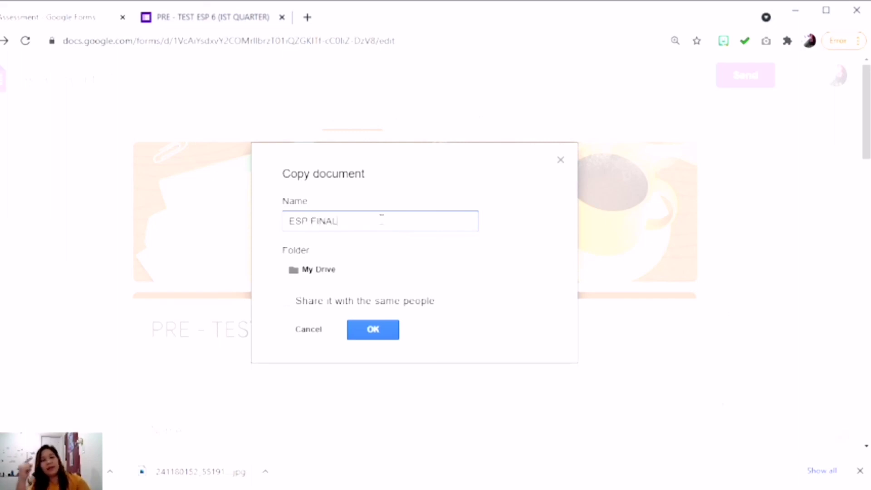
- Change the name of the copy to ESP EXAMPLE and create it in My Drive
{"action": "key", "text": "BackSpace"}
{"action": "key", "text": "BackSpace"}
{"action": "key", "text": "BackSpace"}
{"action": "key", "text": "BackSpace"}
{"action": "type", "text": "ESP E"}
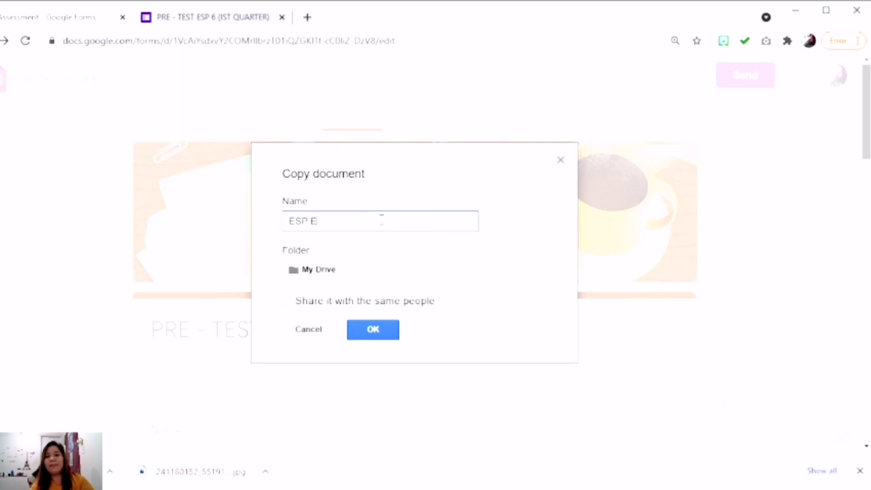
{"action": "type", "text": "XAMPLE"}
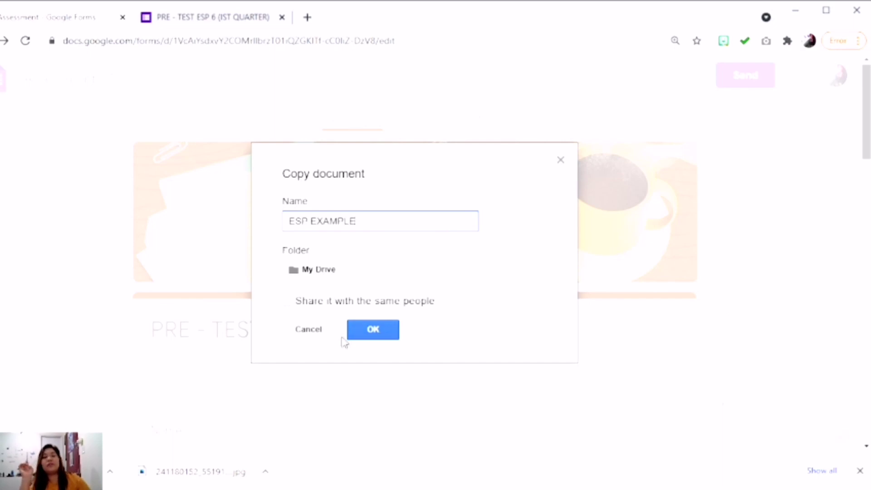
{"action": "left_click", "coordinate": [380, 331]}
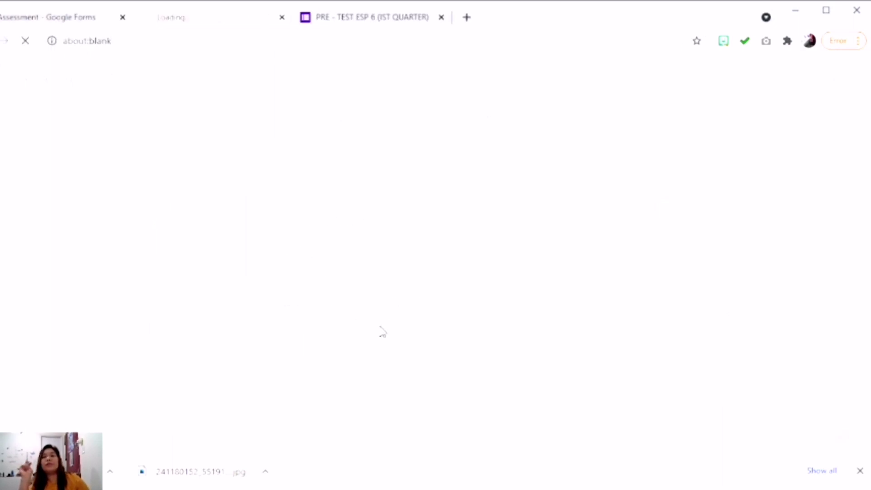
- Close the PRE - TEST ESP 6 (IST QUARTER) page and open the ESP EXAMPLE form from My Drive in Google Drive
{"action": "left_click", "coordinate": [440, 17]}
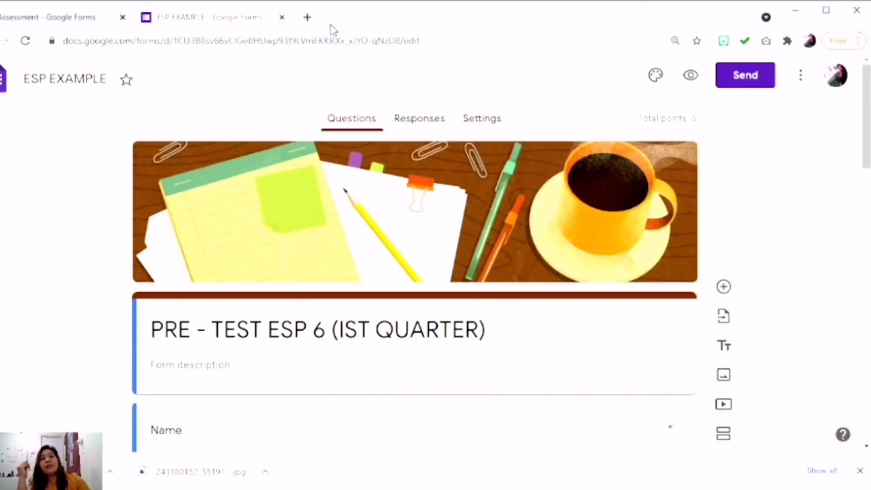
{"action": "left_click", "coordinate": [307, 18]}
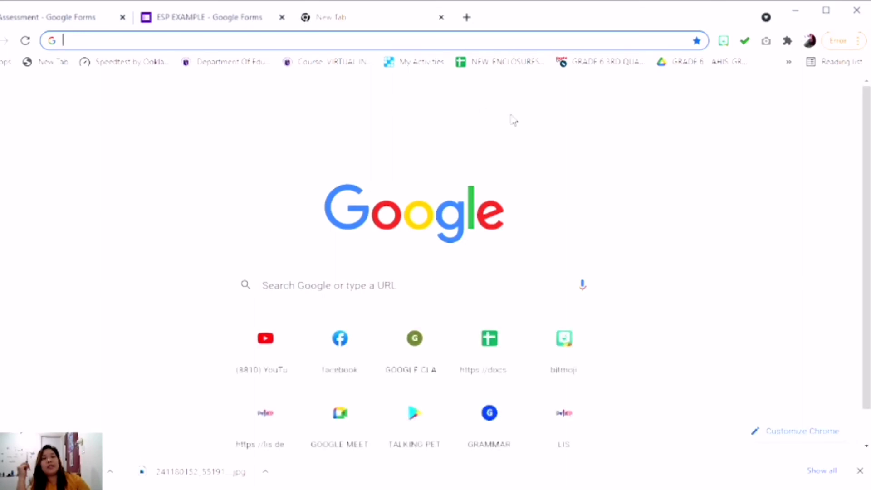
{"action": "left_click", "coordinate": [805, 98]}
{"action": "left_click", "coordinate": [806, 98]}
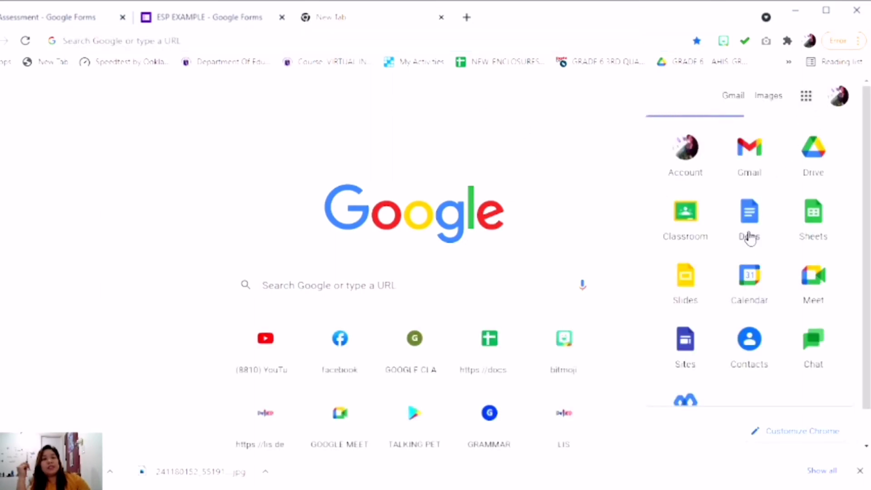
{"action": "left_click", "coordinate": [804, 171]}
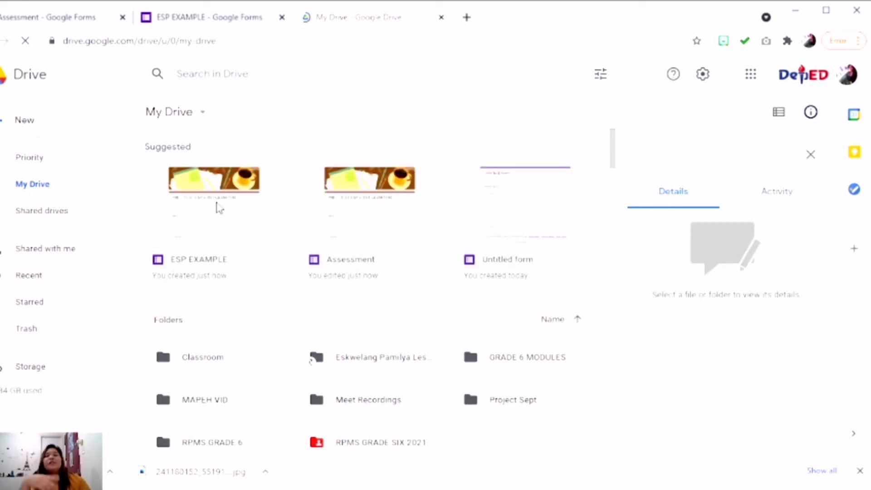
{"action": "double_click", "coordinate": [198, 222]}
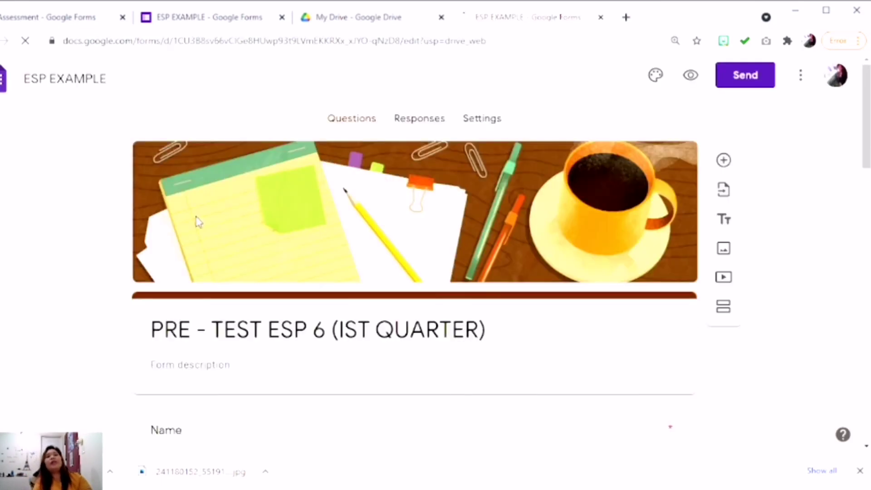
- Look through the copied form from its title to the last questions and return to its beginning
{"action": "scroll", "coordinate": [550, 284], "scroll_direction": "down", "scroll_amount": 10}
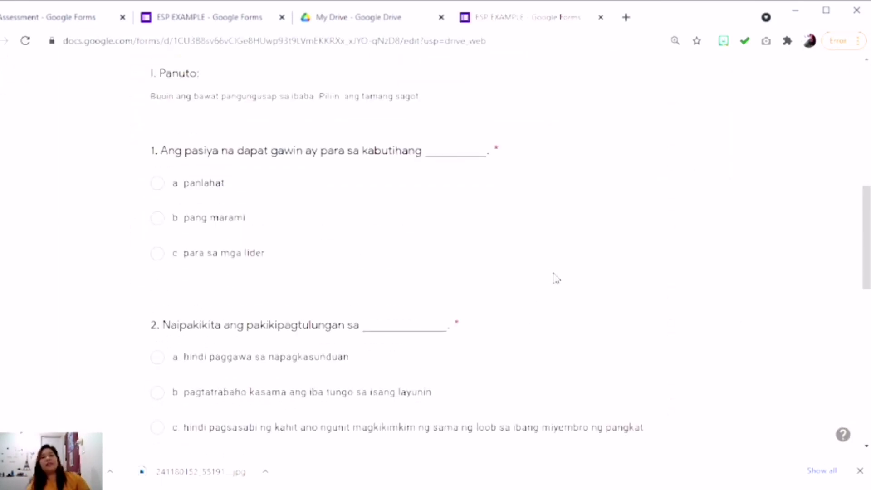
{"action": "scroll", "coordinate": [556, 278], "scroll_direction": "down", "scroll_amount": 5}
{"action": "scroll", "coordinate": [556, 278], "scroll_direction": "up", "scroll_amount": 10}
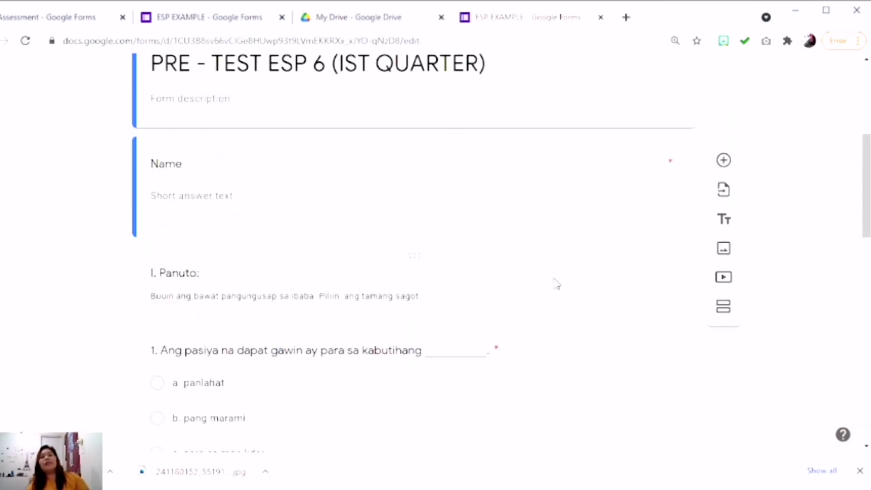
{"action": "scroll", "coordinate": [556, 283], "scroll_direction": "up", "scroll_amount": 5}
{"action": "scroll", "coordinate": [556, 283], "scroll_direction": "down", "scroll_amount": 4}
{"action": "scroll", "coordinate": [557, 282], "scroll_direction": "down", "scroll_amount": 15}
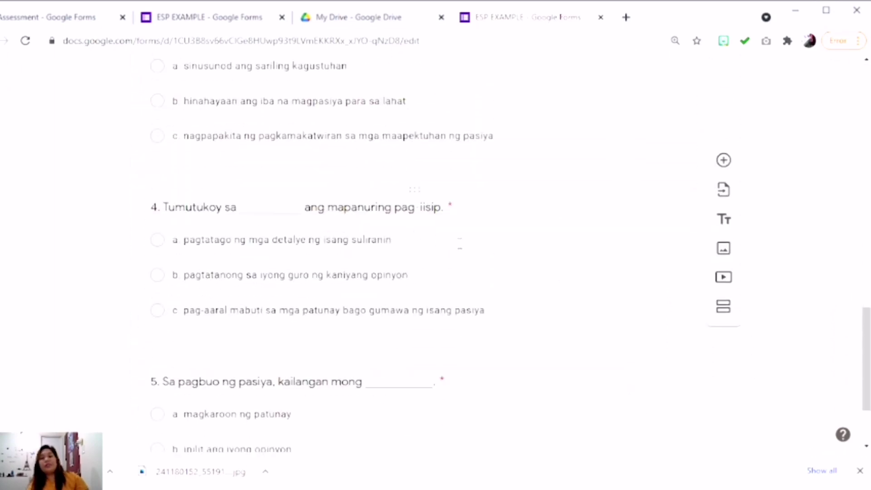
{"action": "scroll", "coordinate": [373, 278], "scroll_direction": "up", "scroll_amount": 15}
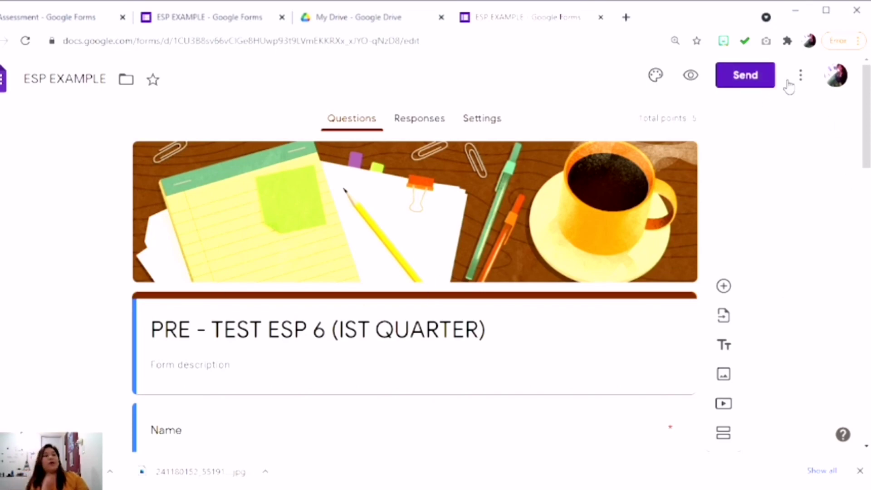
- Set the collaborator link access of the ESP EXAMPLE form to Anyone with the link and finish sharing
{"action": "left_click", "coordinate": [753, 77]}
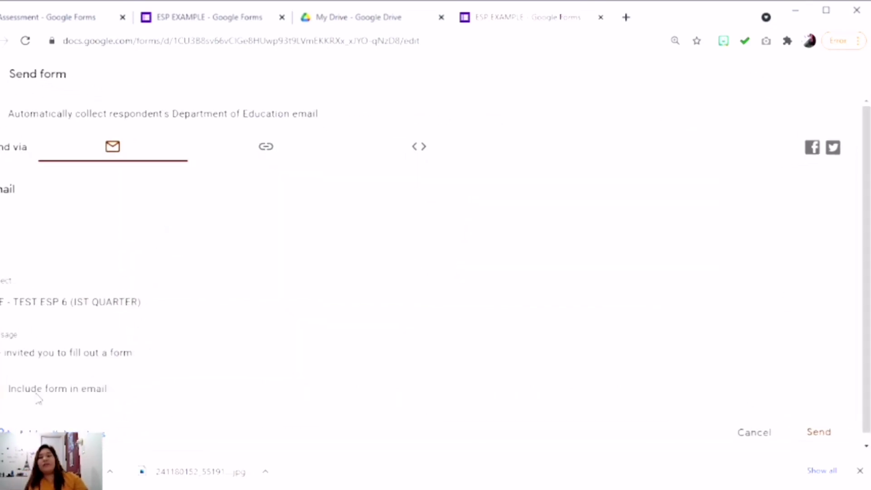
{"action": "scroll", "coordinate": [9, 410], "scroll_direction": "down", "scroll_amount": 1}
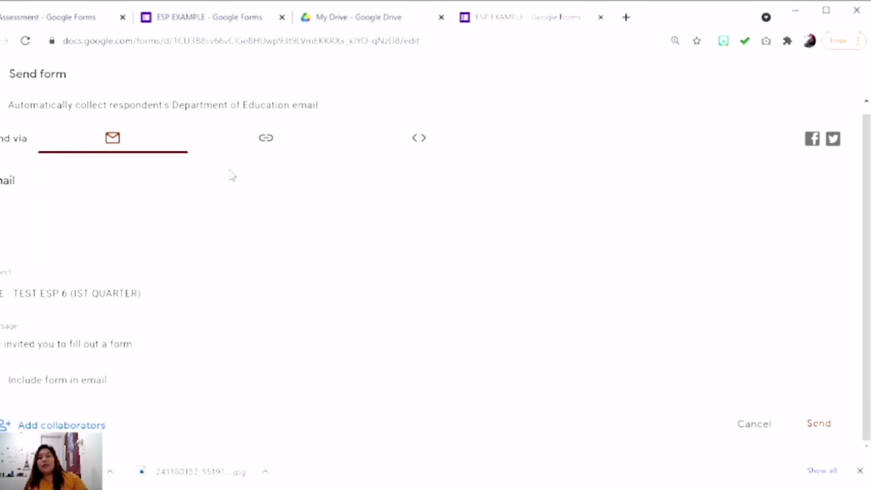
{"action": "left_click", "coordinate": [61, 425]}
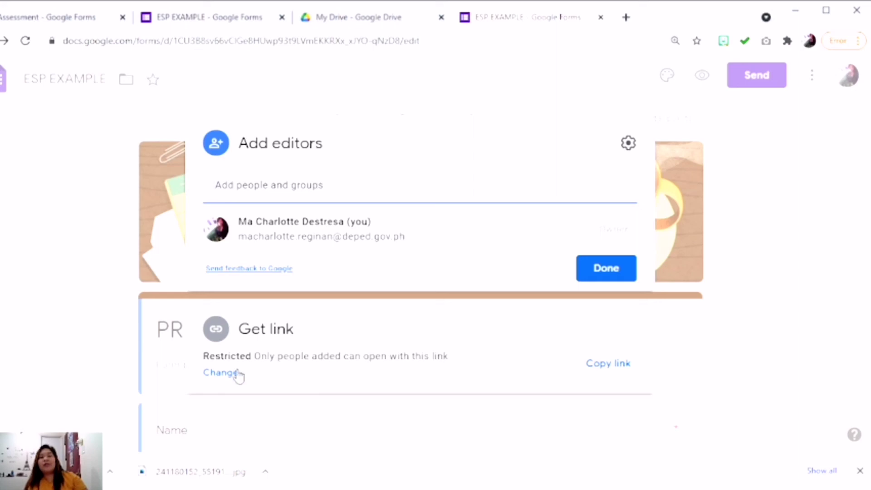
{"action": "left_click", "coordinate": [227, 375]}
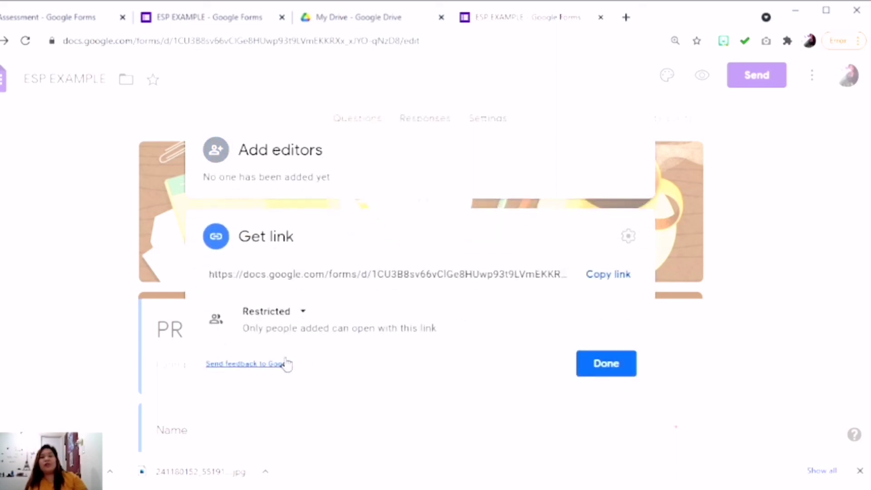
{"action": "left_click", "coordinate": [301, 313]}
{"action": "left_click", "coordinate": [301, 279]}
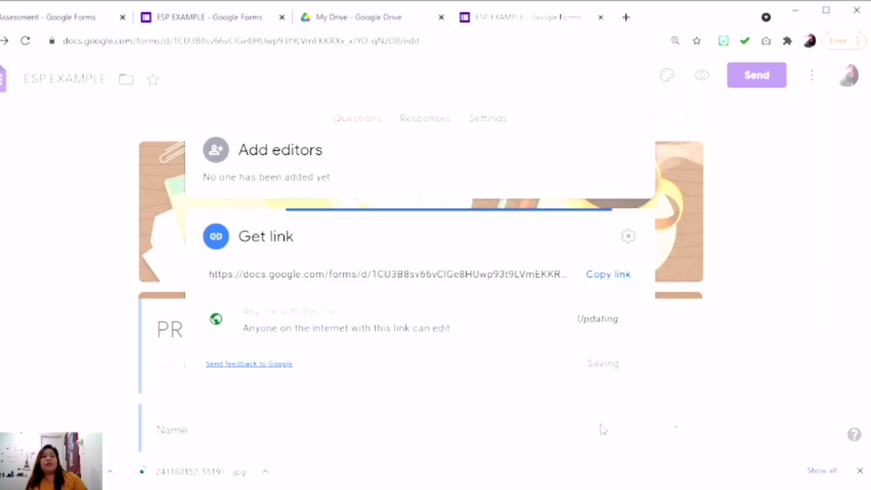
{"action": "left_click", "coordinate": [604, 388]}
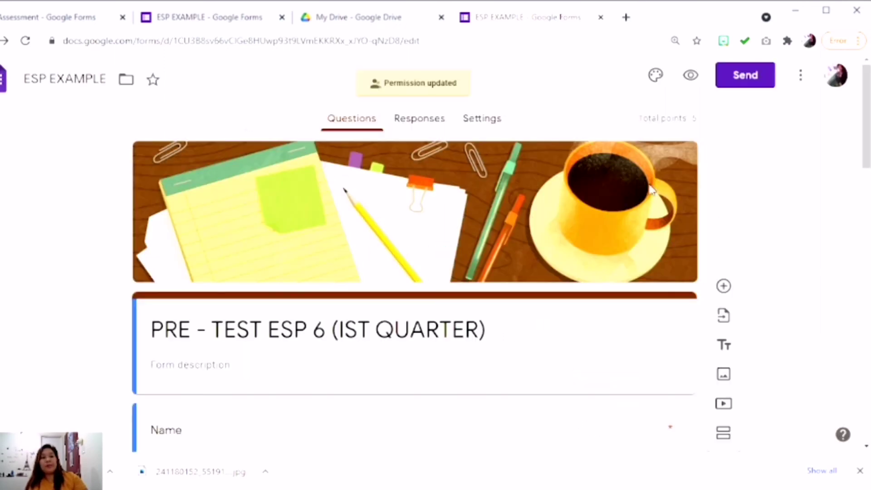
- Choose to send the ESP EXAMPLE form by link and copy its shortened URL
{"action": "left_click", "coordinate": [739, 81]}
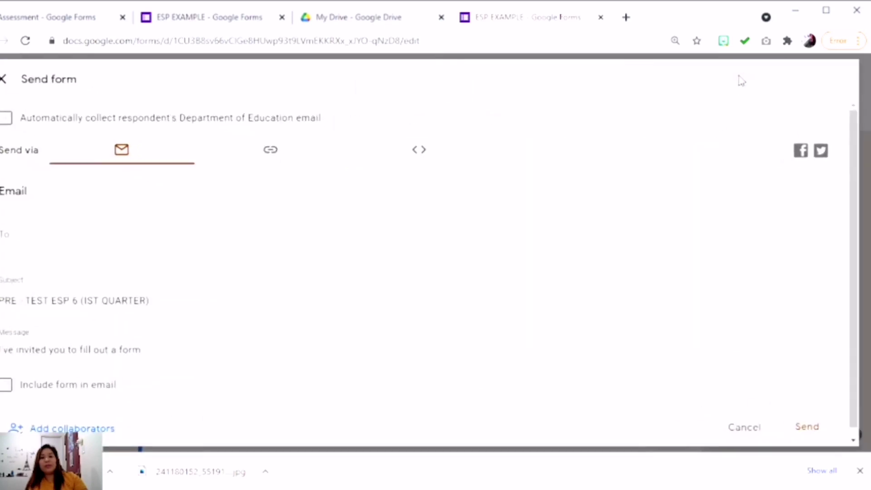
{"action": "left_click", "coordinate": [269, 148]}
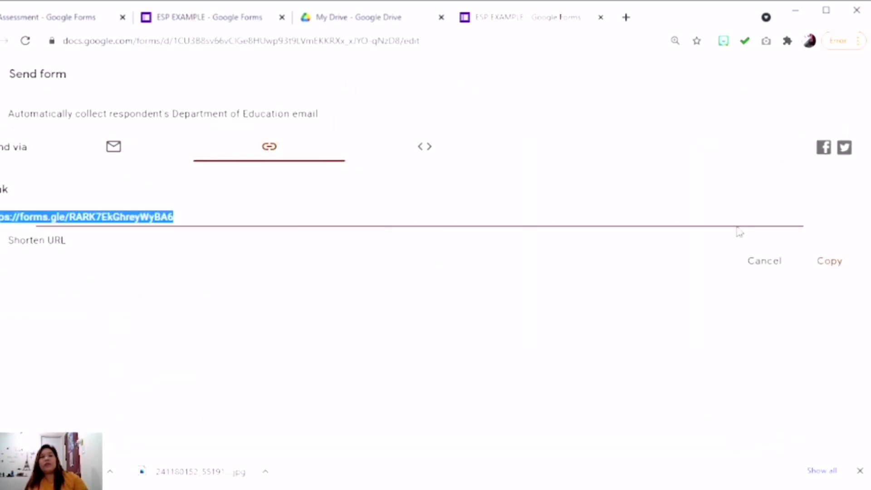
{"action": "left_click", "coordinate": [815, 264]}
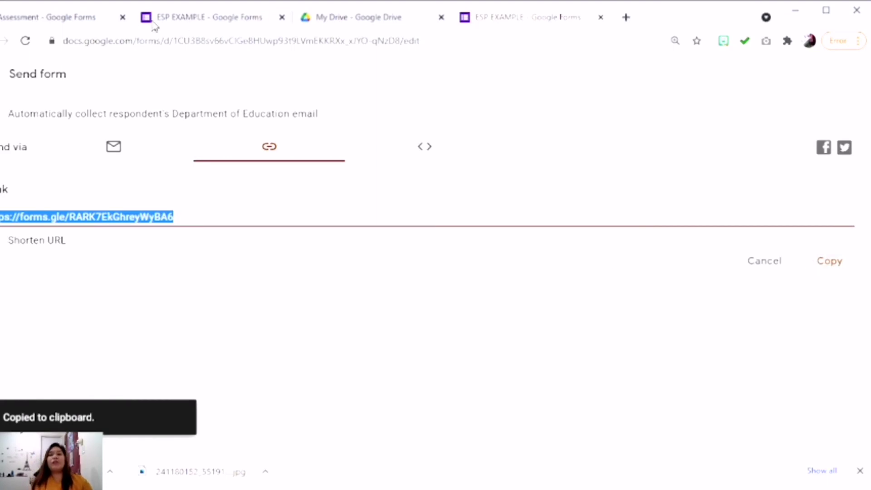
- Look over the open form and Drive pages and return to the original Assessment form
{"action": "left_click", "coordinate": [223, 17]}
{"action": "left_click", "coordinate": [403, 17]}
{"action": "left_click", "coordinate": [535, 22]}
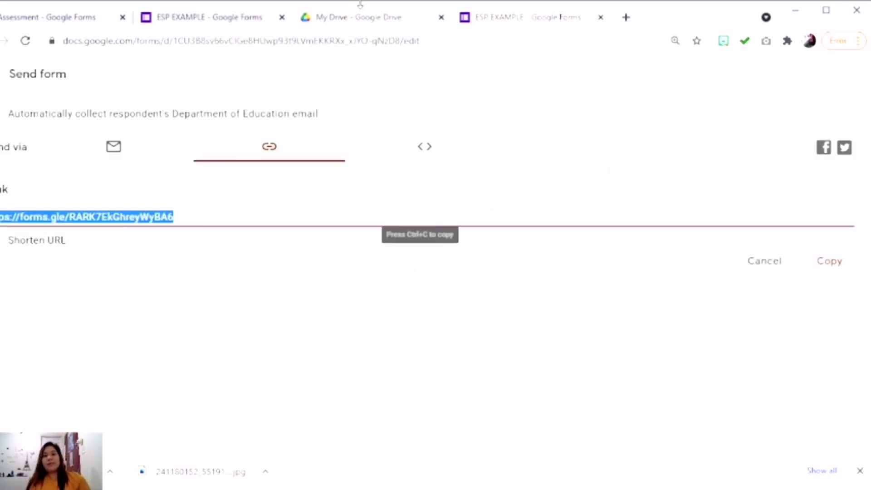
{"action": "left_click", "coordinate": [195, 18]}
{"action": "left_click", "coordinate": [64, 20]}
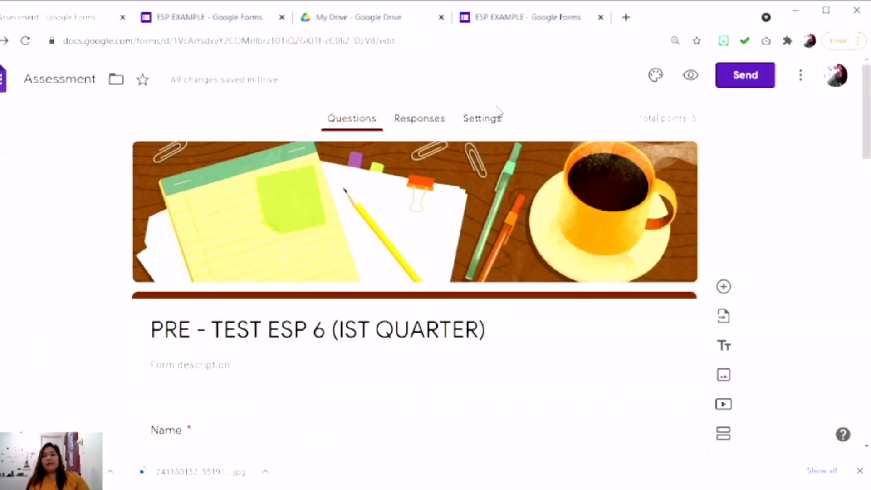
{"action": "left_click", "coordinate": [233, 21]}
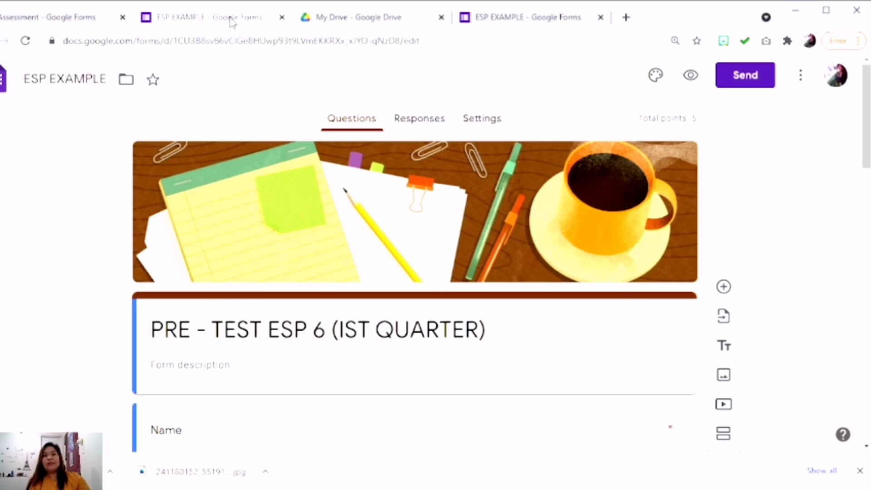
{"action": "left_click", "coordinate": [345, 20]}
{"action": "left_click", "coordinate": [549, 20]}
{"action": "left_click", "coordinate": [386, 21]}
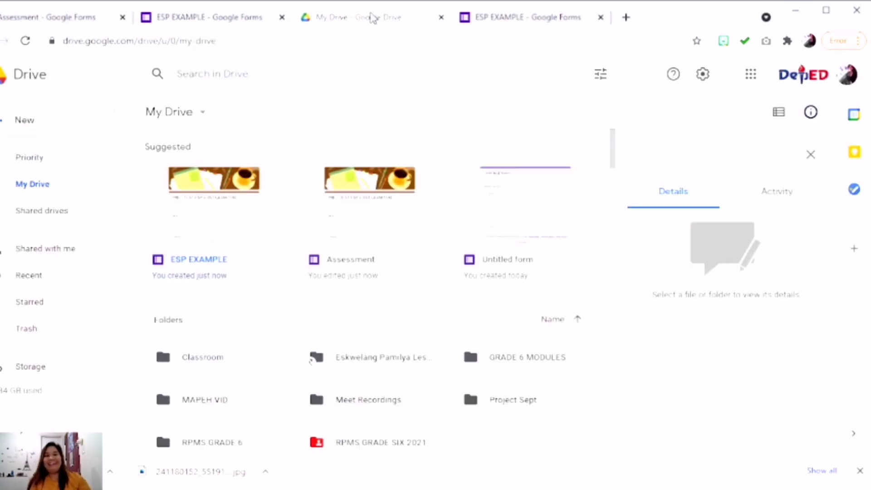
{"action": "left_click", "coordinate": [222, 20]}
{"action": "left_click", "coordinate": [42, 20]}
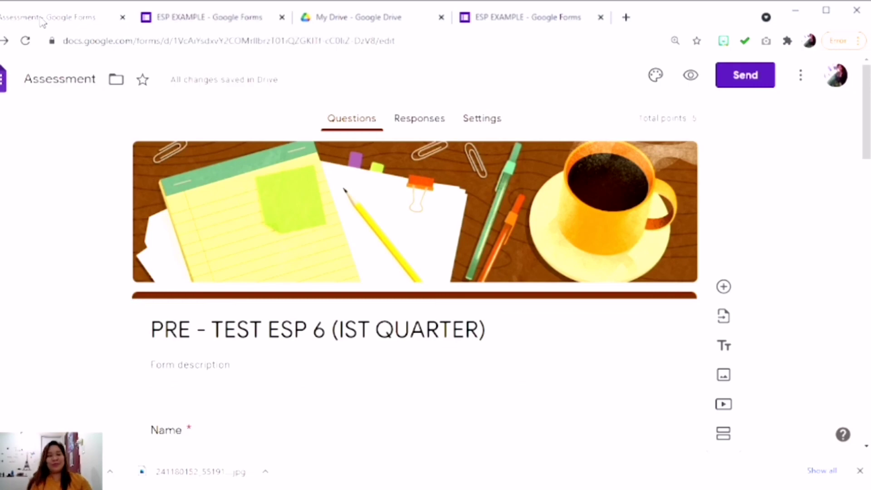
{"action": "left_click", "coordinate": [198, 17]}
{"action": "left_click", "coordinate": [340, 17]}
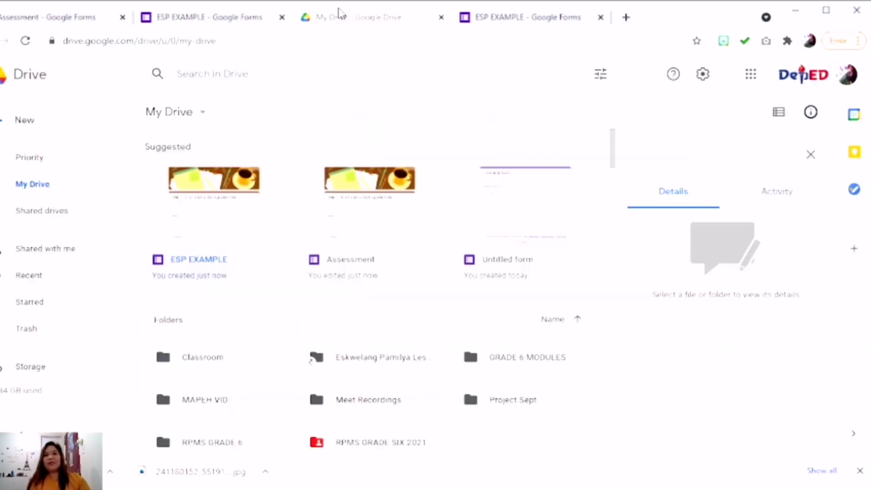
{"action": "left_click", "coordinate": [529, 18]}
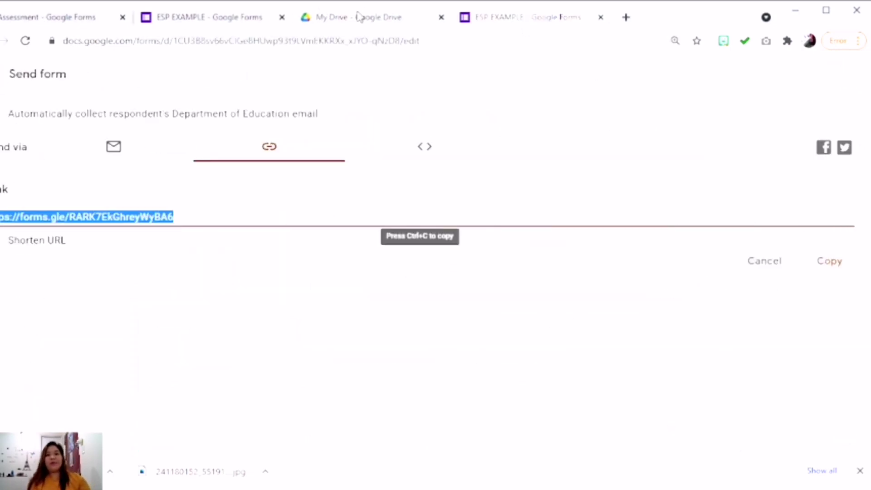
{"action": "left_click", "coordinate": [373, 18]}
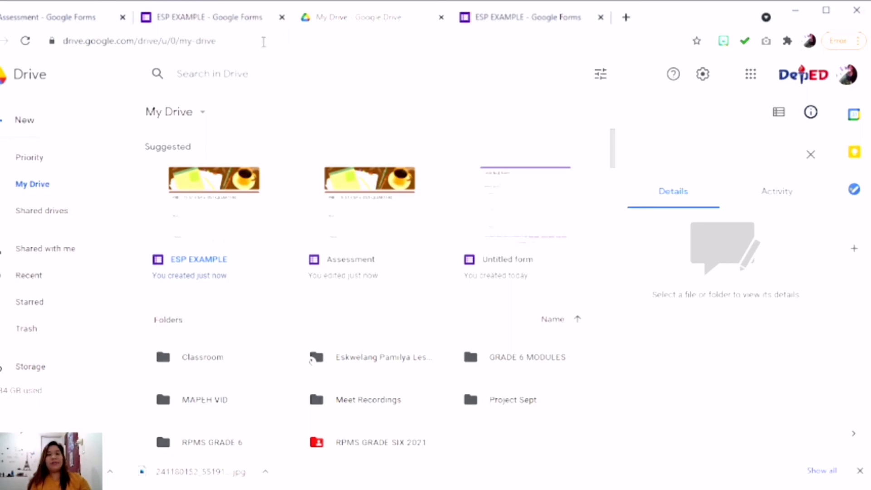
{"action": "left_click", "coordinate": [200, 18]}
{"action": "left_click", "coordinate": [78, 16]}
{"action": "left_click", "coordinate": [165, 16]}
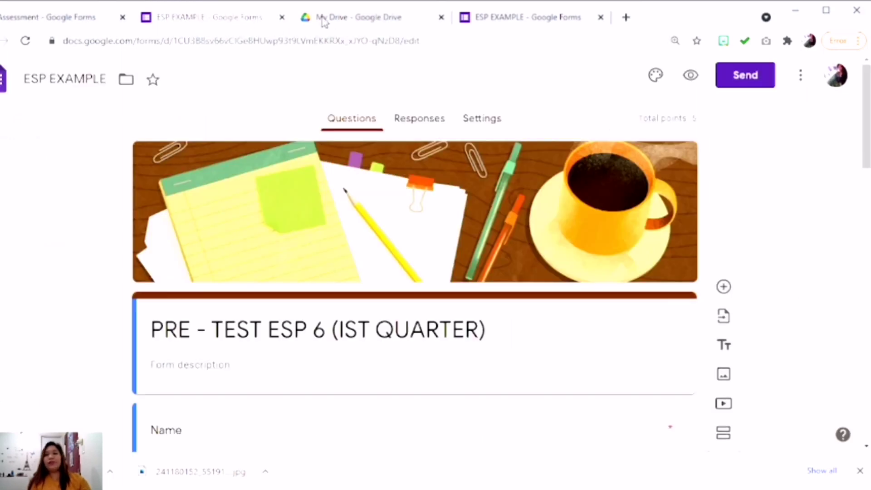
{"action": "left_click", "coordinate": [354, 17]}
{"action": "left_click", "coordinate": [496, 19]}
{"action": "left_click", "coordinate": [392, 18]}
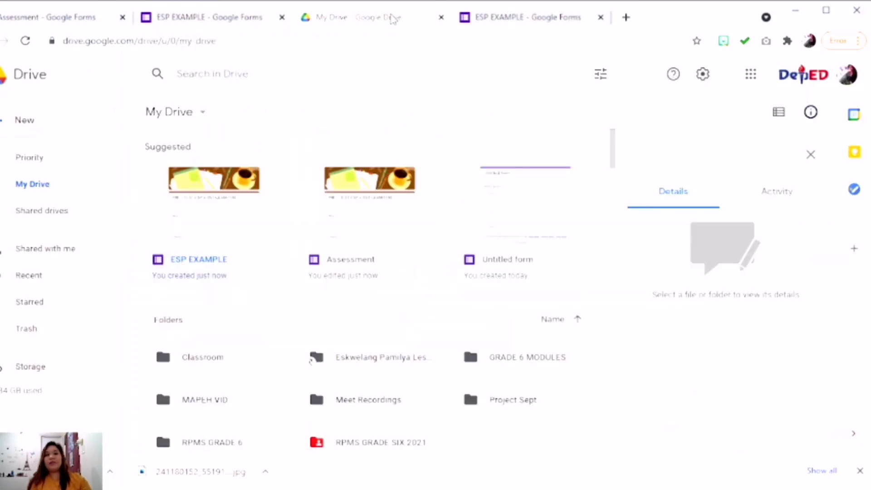
{"action": "left_click", "coordinate": [511, 17]}
{"action": "left_click", "coordinate": [367, 17]}
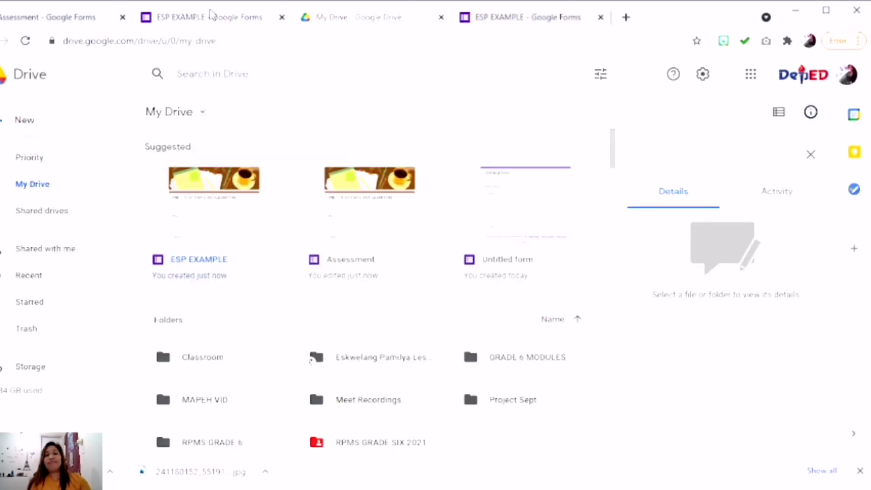
{"action": "left_click", "coordinate": [210, 14]}
{"action": "left_click", "coordinate": [69, 19]}
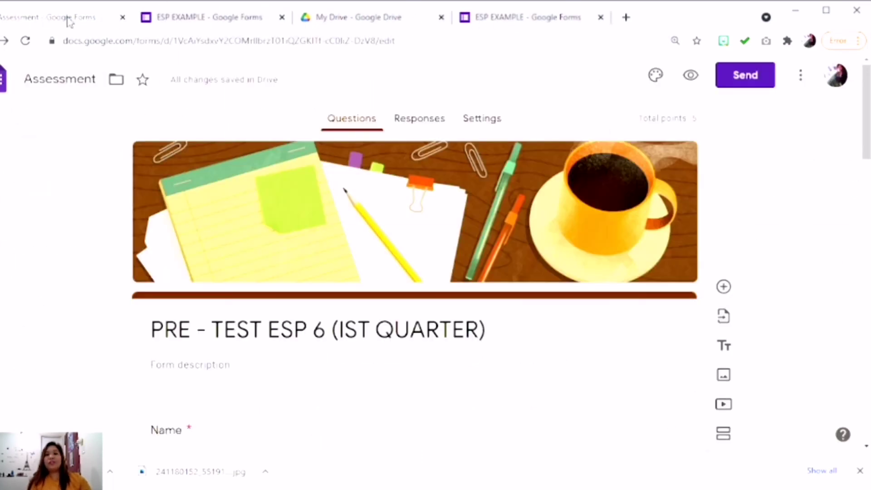
{"action": "left_click", "coordinate": [227, 17]}
{"action": "left_click", "coordinate": [363, 17]}
{"action": "left_click", "coordinate": [510, 18]}
{"action": "left_click", "coordinate": [391, 20]}
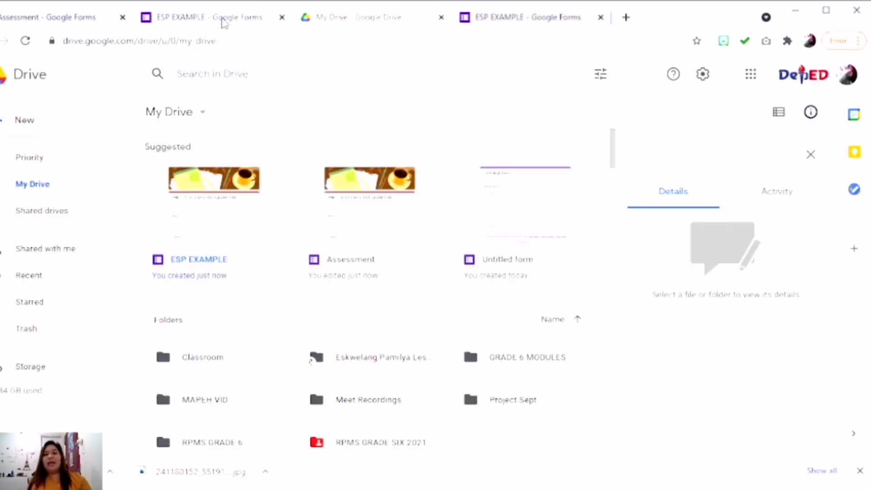